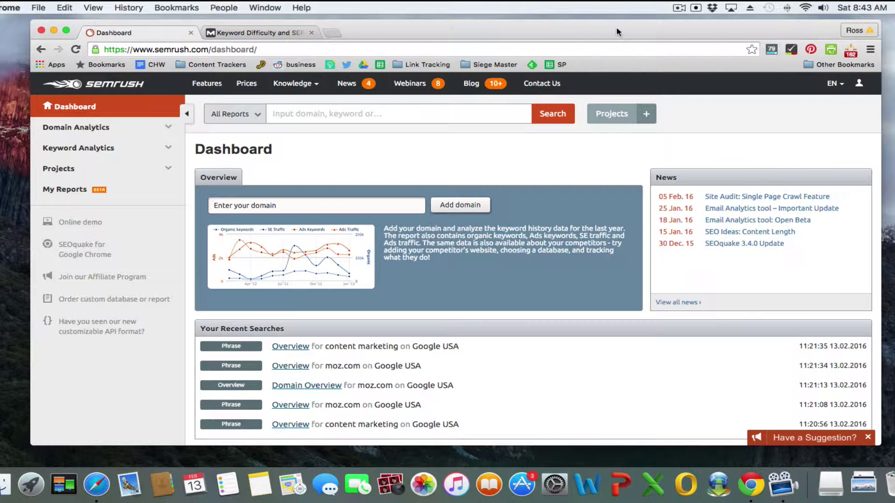
View the Moz Keyword Difficulty page and its list of analyzed keywords with difficulty and Google search volume
{"action": "left_click", "coordinate": [218, 27]}
{"action": "scroll", "coordinate": [393, 194], "scroll_direction": "down", "scroll_amount": 5}
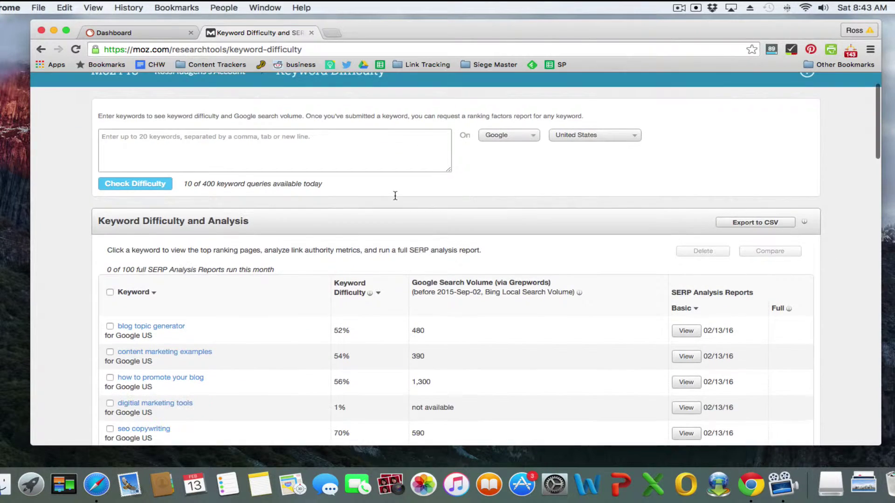
{"action": "scroll", "coordinate": [394, 195], "scroll_direction": "down", "scroll_amount": 2}
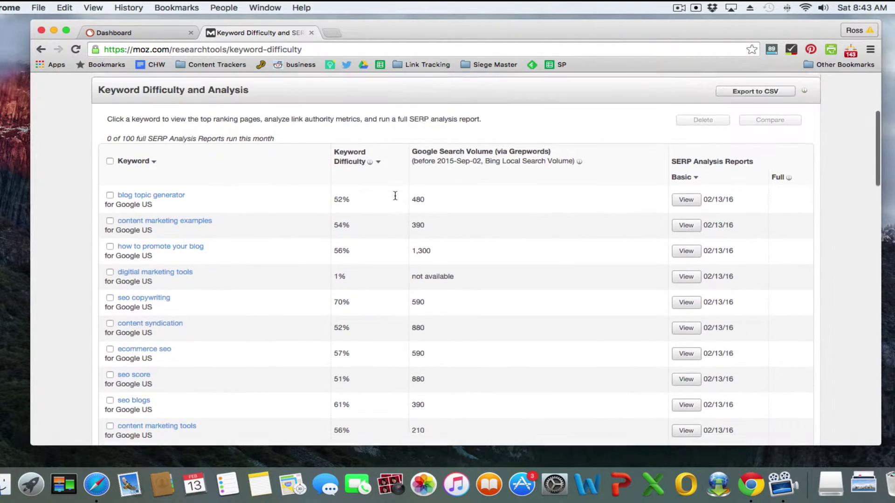
{"action": "scroll", "coordinate": [395, 198], "scroll_direction": "up", "scroll_amount": 1}
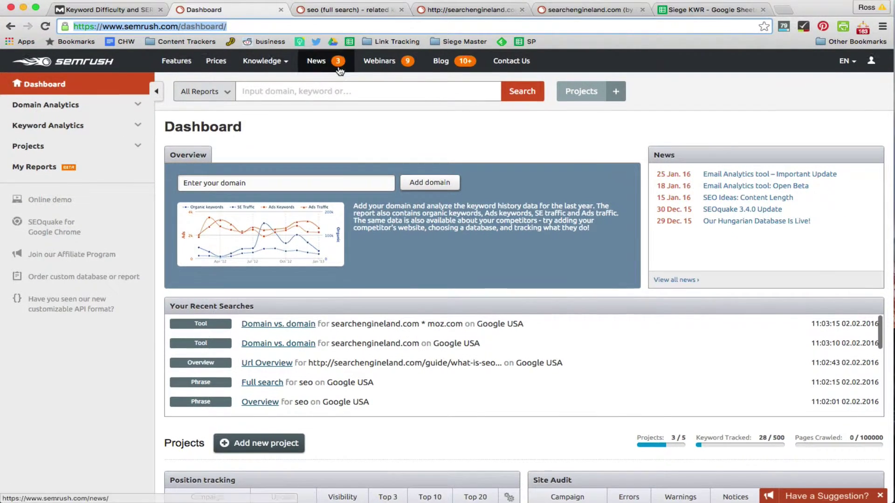
Switch to the SEMrush Phrase Match report for "seo" and review its search phrase and overview figures
{"action": "left_click", "coordinate": [321, 7]}
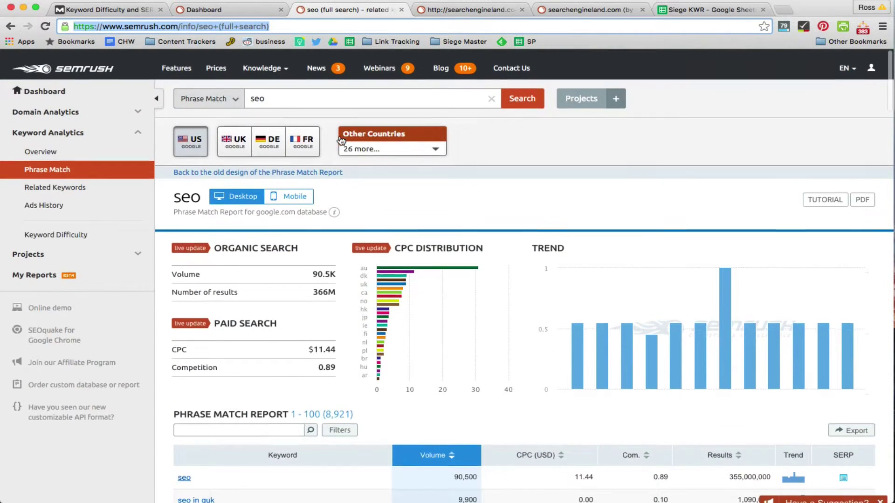
{"action": "scroll", "coordinate": [333, 148], "scroll_direction": "down", "scroll_amount": 5}
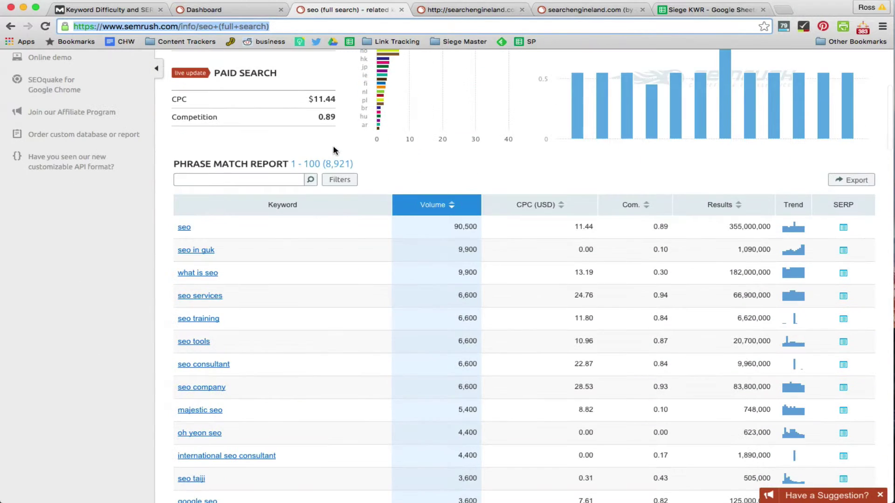
{"action": "scroll", "coordinate": [333, 148], "scroll_direction": "up", "scroll_amount": 5}
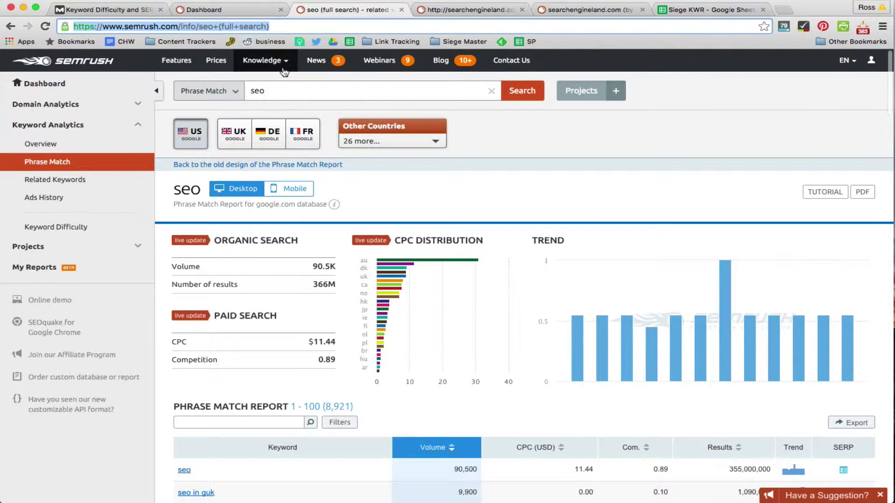
{"action": "scroll", "coordinate": [318, 87], "scroll_direction": "down", "scroll_amount": 1}
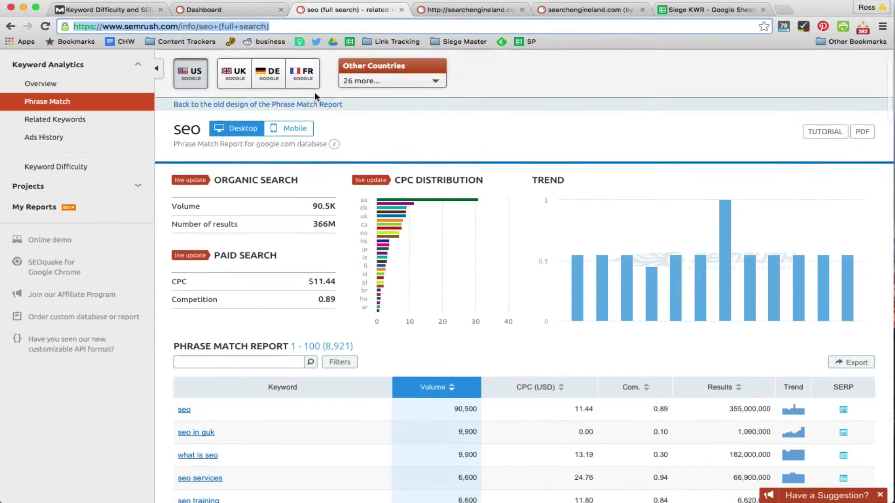
{"action": "scroll", "coordinate": [298, 88], "scroll_direction": "up", "scroll_amount": 1}
{"action": "left_click", "coordinate": [281, 90]}
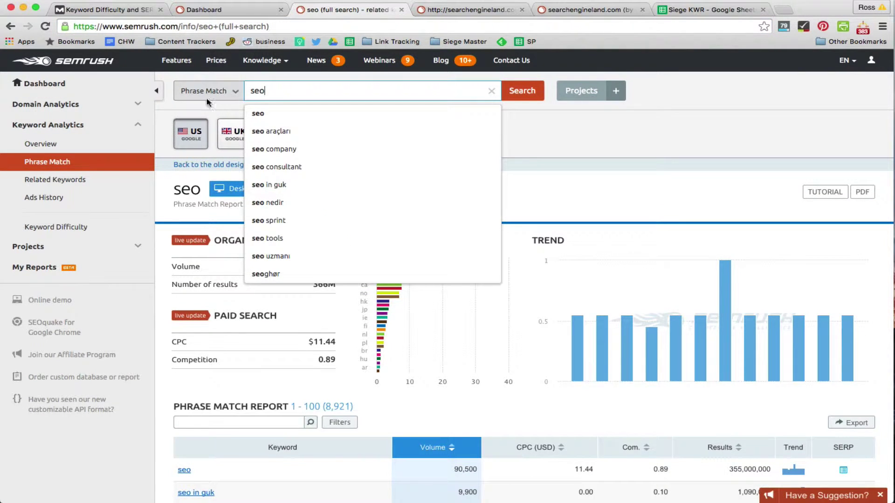
Examine the keywords and search volumes in the Phrase Match table for "seo", including "what is seo" and "seo services"
{"action": "scroll", "coordinate": [534, 175], "scroll_direction": "down", "scroll_amount": 5}
{"action": "scroll", "coordinate": [535, 181], "scroll_direction": "down", "scroll_amount": 1}
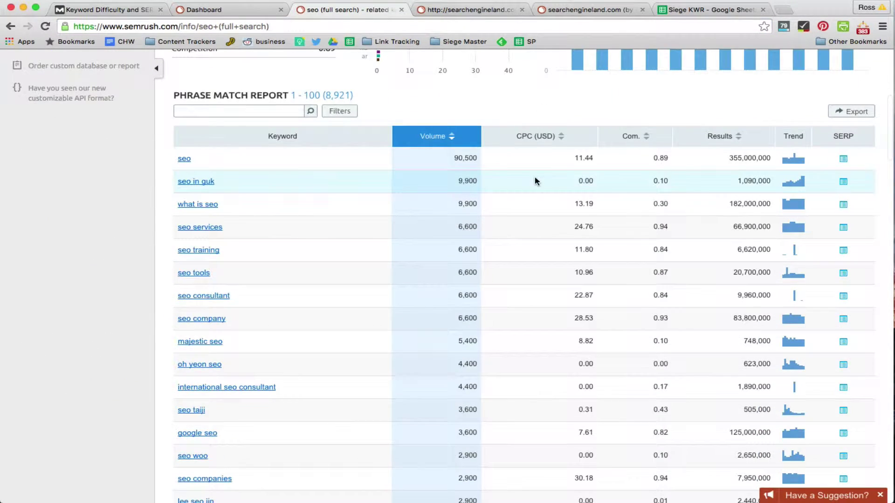
{"action": "scroll", "coordinate": [535, 181], "scroll_direction": "down", "scroll_amount": 4}
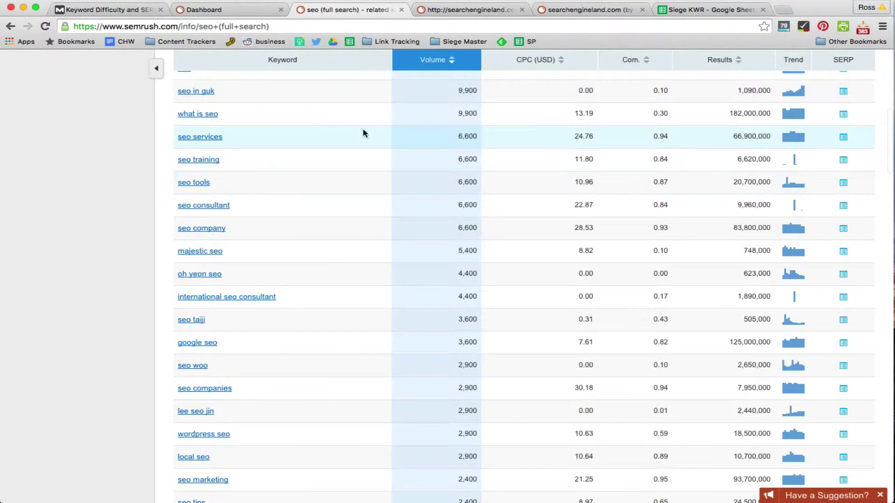
{"action": "scroll", "coordinate": [362, 134], "scroll_direction": "up", "scroll_amount": 1}
{"action": "scroll", "coordinate": [255, 121], "scroll_direction": "up", "scroll_amount": 1}
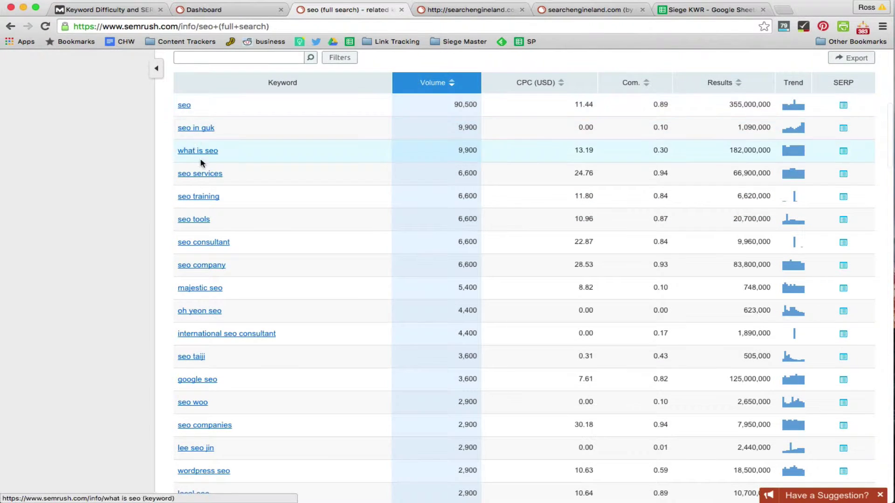
{"action": "scroll", "coordinate": [245, 144], "scroll_direction": "down", "scroll_amount": 1}
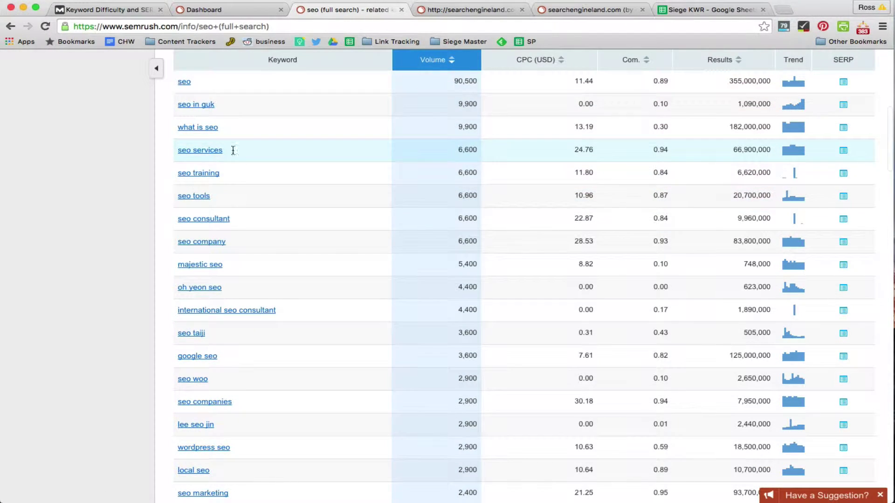
{"action": "left_click_drag", "start_coordinate": [230, 150], "coordinate": [172, 149]}
{"action": "left_click", "coordinate": [166, 153]}
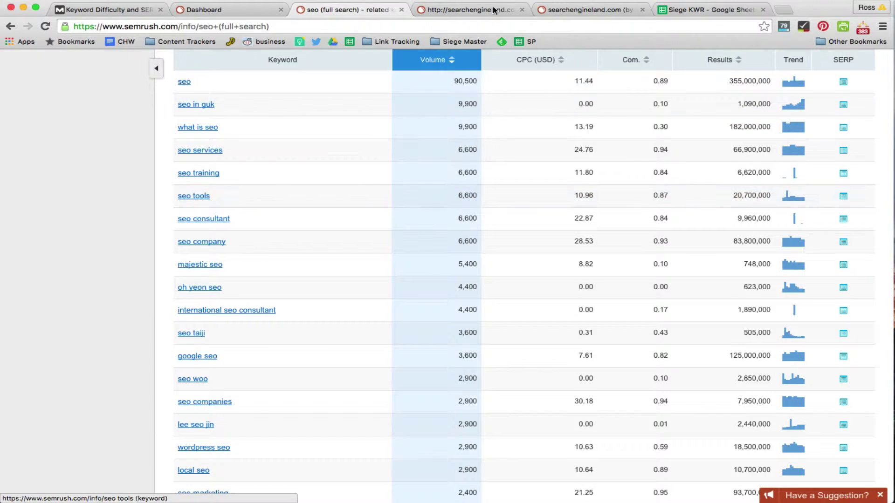
{"action": "scroll", "coordinate": [189, 196], "scroll_direction": "up", "scroll_amount": 1}
{"action": "scroll", "coordinate": [189, 196], "scroll_direction": "up", "scroll_amount": 2}
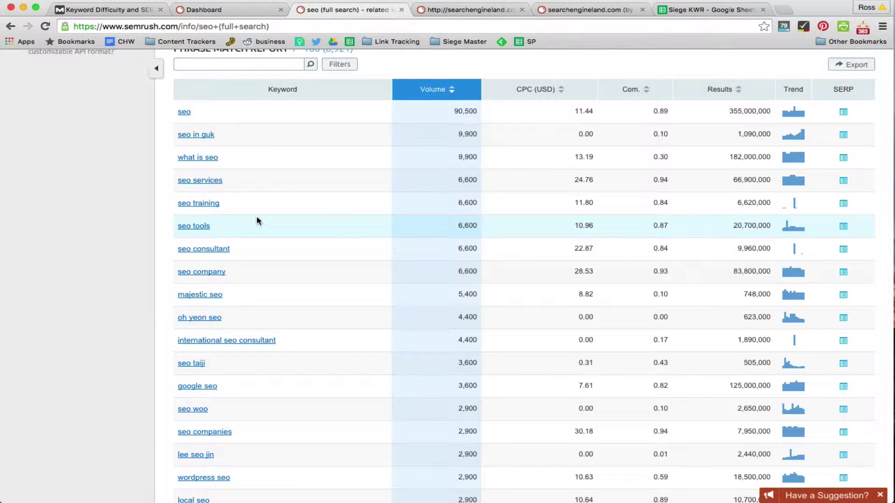
Copy the keyword "seo tools" from the report and search Google for it in a new tab placed beside the report
{"action": "left_click_drag", "start_coordinate": [227, 224], "coordinate": [172, 226]}
{"action": "key", "text": "super+c"}
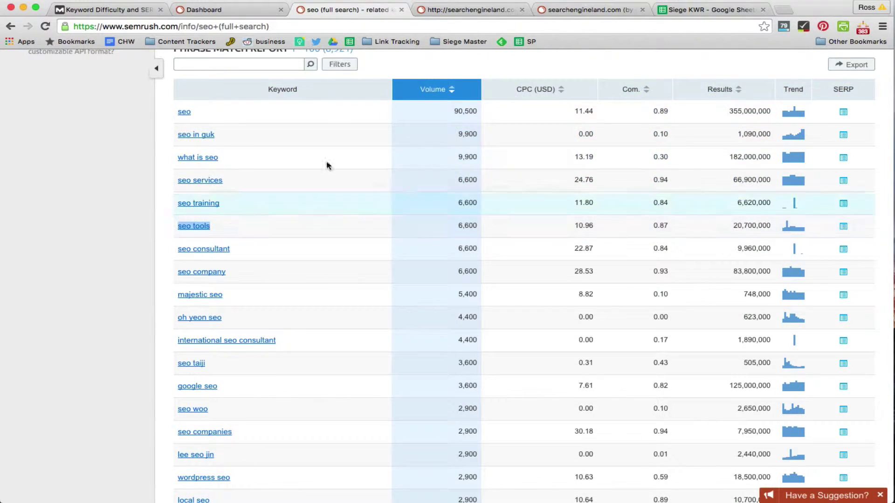
{"action": "left_click", "coordinate": [784, 9]}
{"action": "left_click_drag", "start_coordinate": [778, 10], "coordinate": [406, 11]}
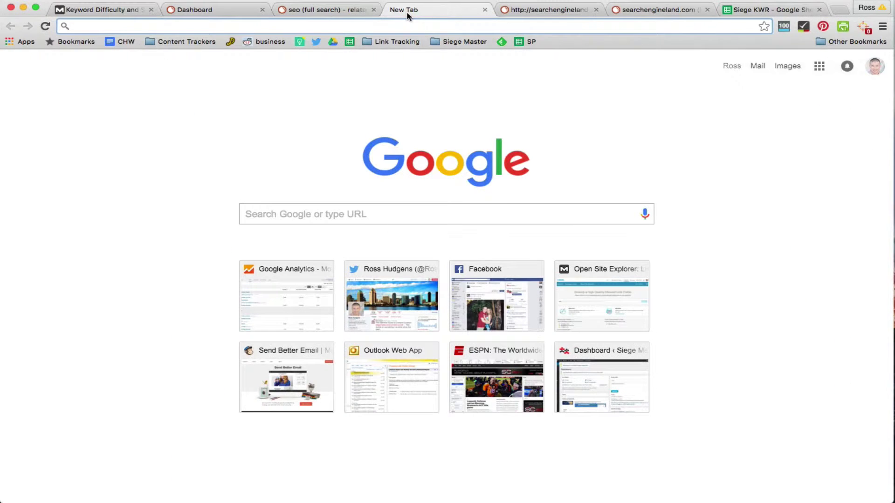
{"action": "key", "text": "super+v"}
{"action": "key", "text": "Return"}
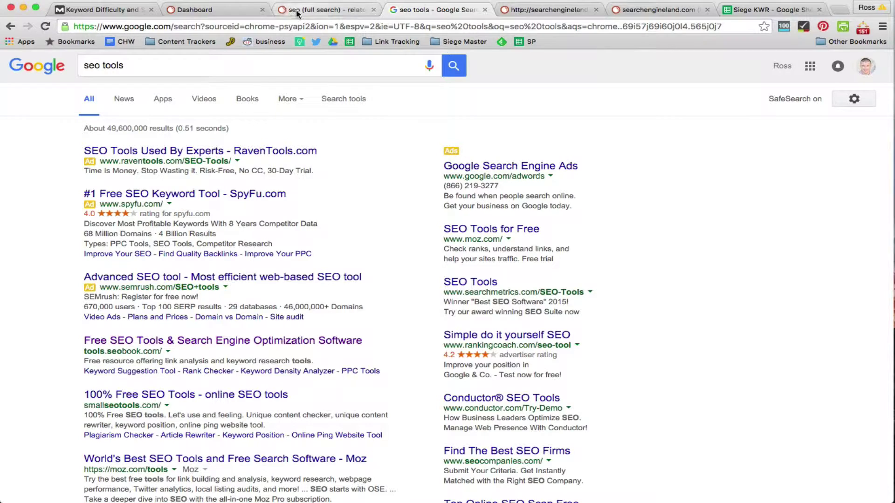
Check the search volume of "seo tools" in the SEMrush Phrase Match report
{"action": "left_click", "coordinate": [308, 6]}
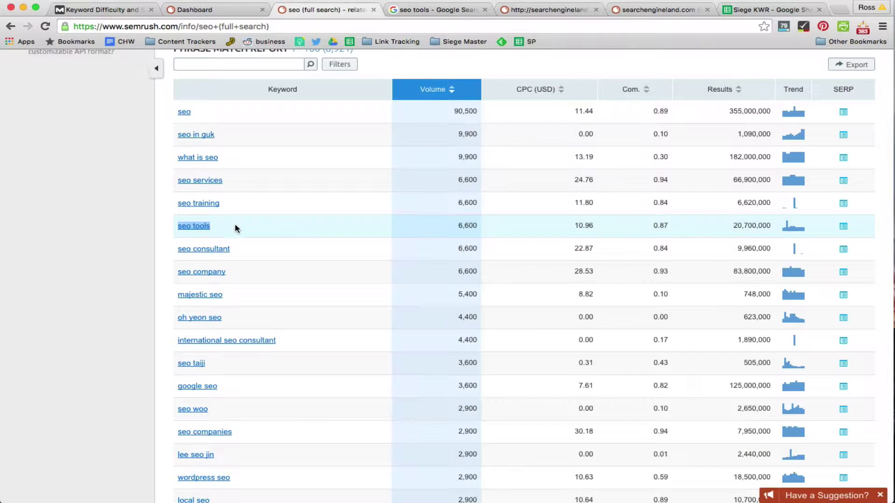
{"action": "left_click_drag", "start_coordinate": [456, 225], "coordinate": [478, 226]}
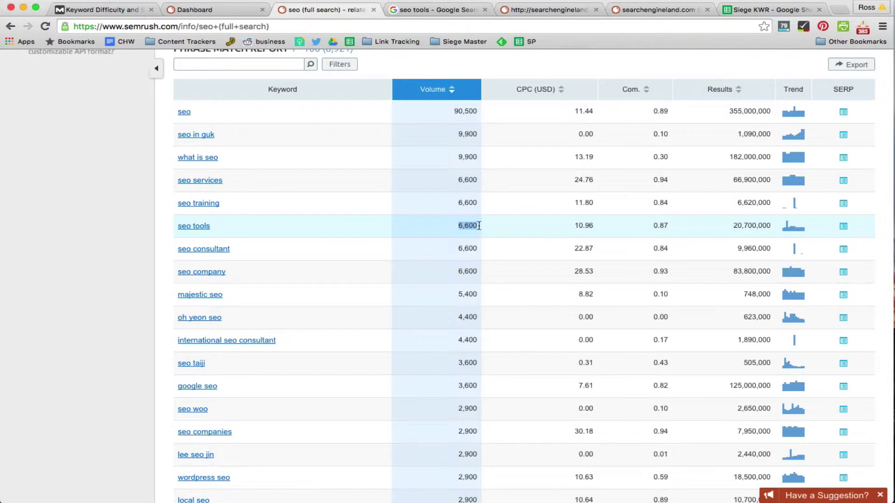
Open the first organic Google result for "seo tools", tools.seobook.com, and select its page address for copying
{"action": "left_click", "coordinate": [419, 10]}
{"action": "scroll", "coordinate": [214, 233], "scroll_direction": "down", "scroll_amount": 1}
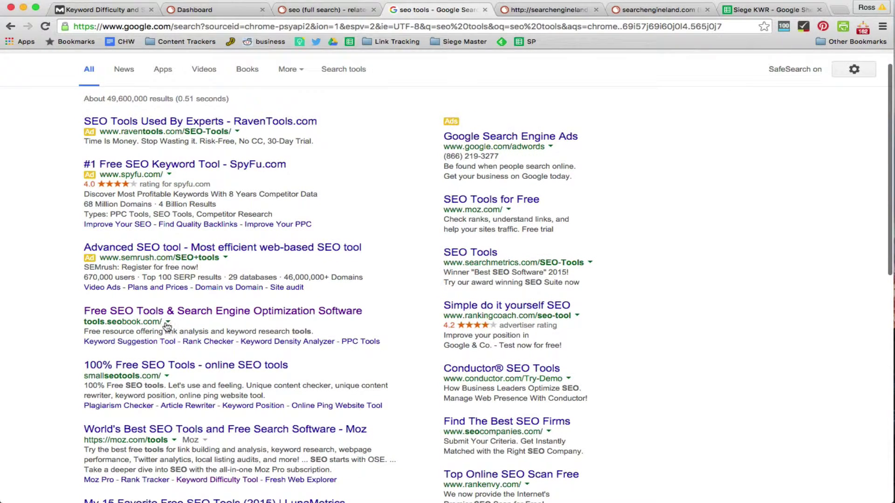
{"action": "left_click_drag", "start_coordinate": [157, 322], "coordinate": [77, 321]}
{"action": "key", "text": "super+c"}
{"action": "scroll", "coordinate": [76, 326], "scroll_direction": "up", "scroll_amount": 1}
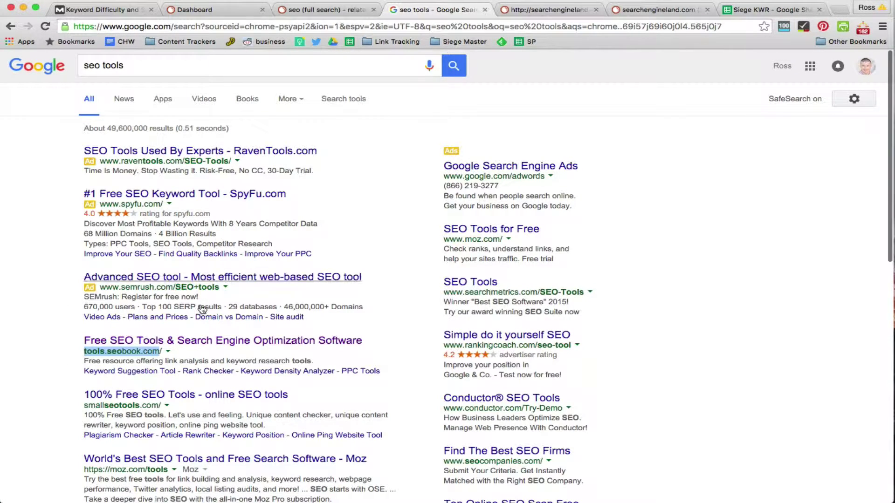
{"action": "left_click", "coordinate": [236, 340]}
{"action": "left_click", "coordinate": [277, 26]}
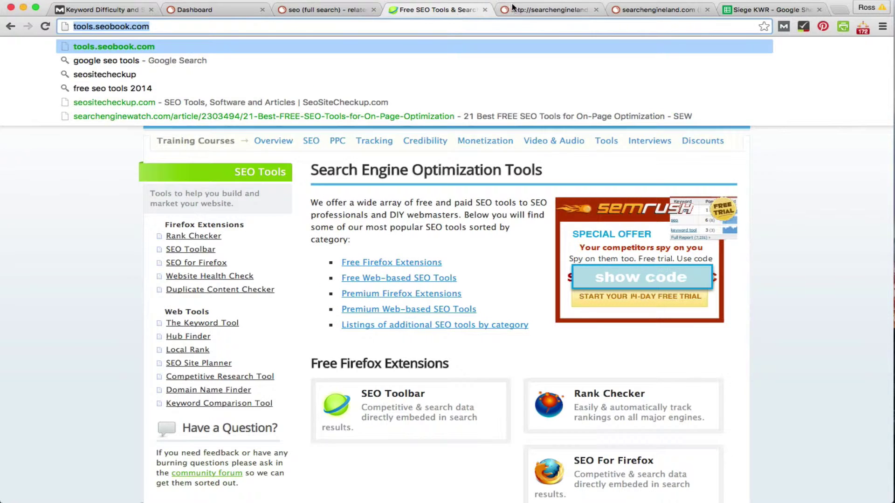
{"action": "left_click", "coordinate": [513, 9]}
{"action": "left_click", "coordinate": [389, 89]}
{"action": "key", "text": "super+a"}
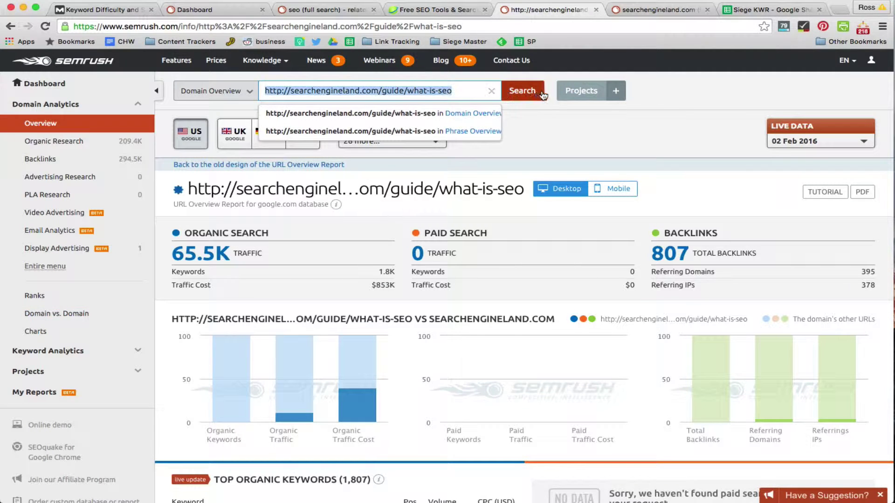
{"action": "key", "text": "super+v"}
{"action": "left_click", "coordinate": [525, 92]}
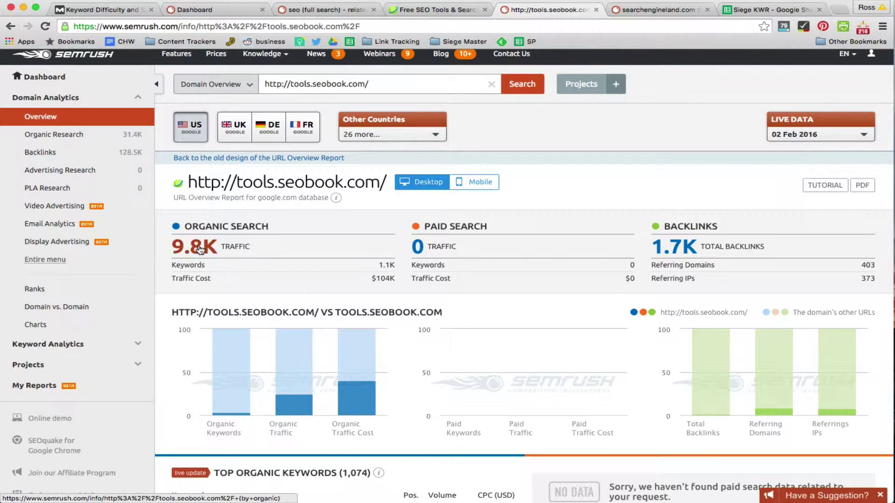
Examine the organic traffic, traffic cost and top organic keywords in the URL overview for tools.seobook.com
{"action": "scroll", "coordinate": [285, 255], "scroll_direction": "down", "scroll_amount": 3}
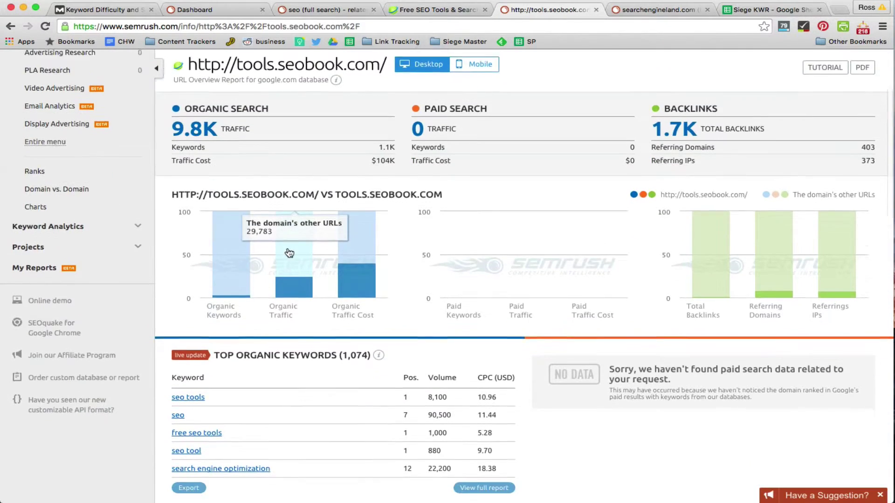
{"action": "scroll", "coordinate": [284, 259], "scroll_direction": "down", "scroll_amount": 2}
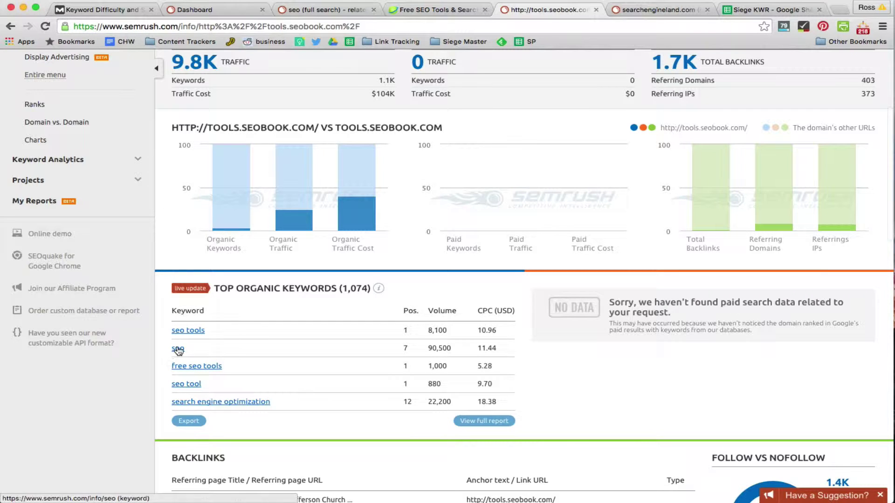
{"action": "scroll", "coordinate": [186, 354], "scroll_direction": "up", "scroll_amount": 5}
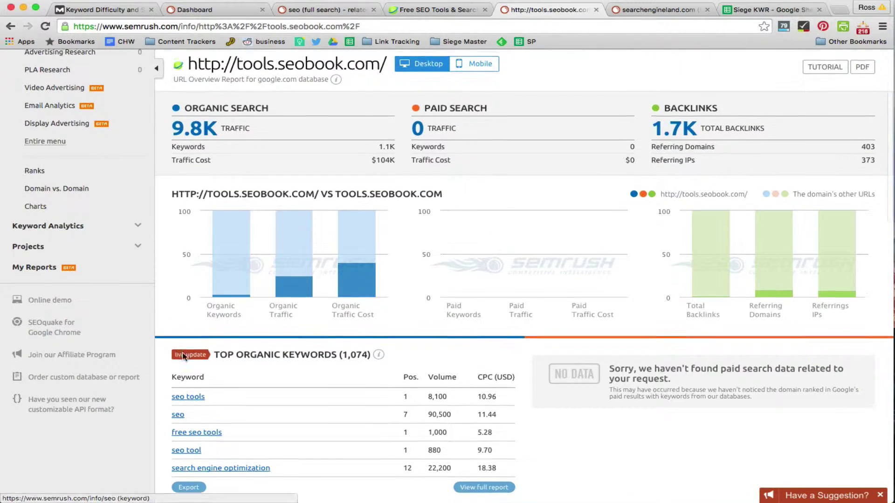
{"action": "scroll", "coordinate": [189, 351], "scroll_direction": "down", "scroll_amount": 4}
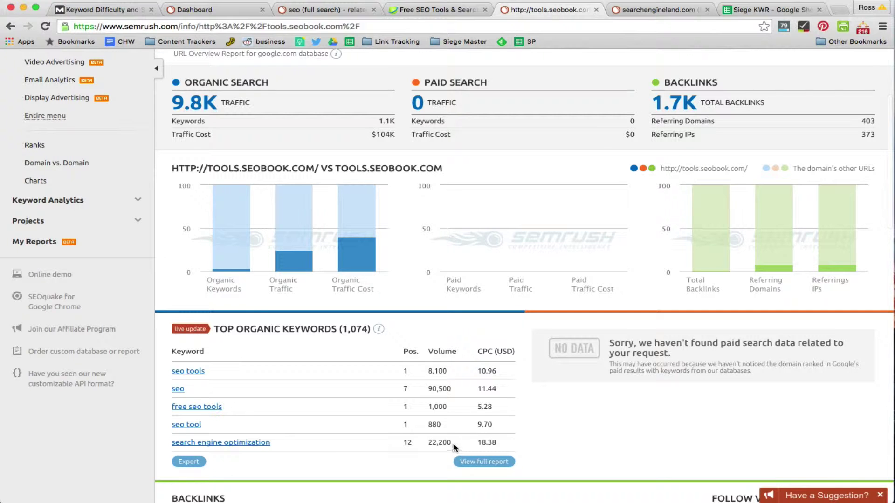
{"action": "scroll", "coordinate": [461, 427], "scroll_direction": "up", "scroll_amount": 2}
{"action": "scroll", "coordinate": [462, 428], "scroll_direction": "down", "scroll_amount": 4}
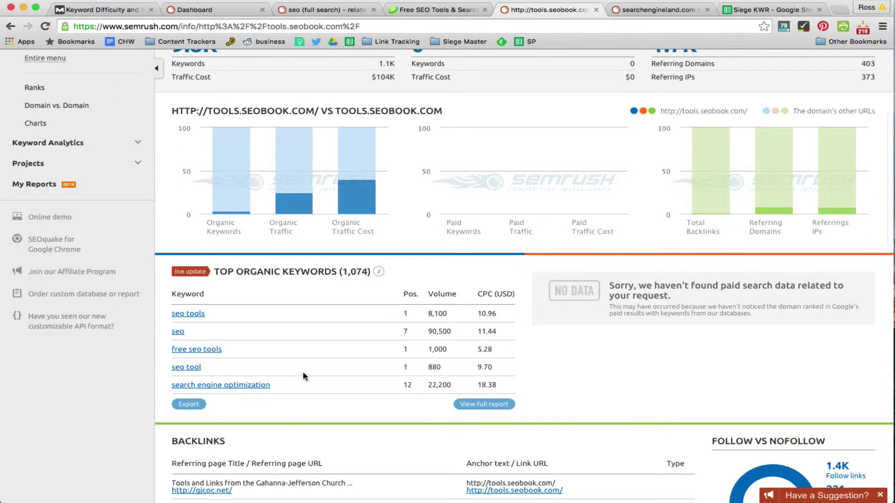
{"action": "scroll", "coordinate": [303, 371], "scroll_direction": "up", "scroll_amount": 5}
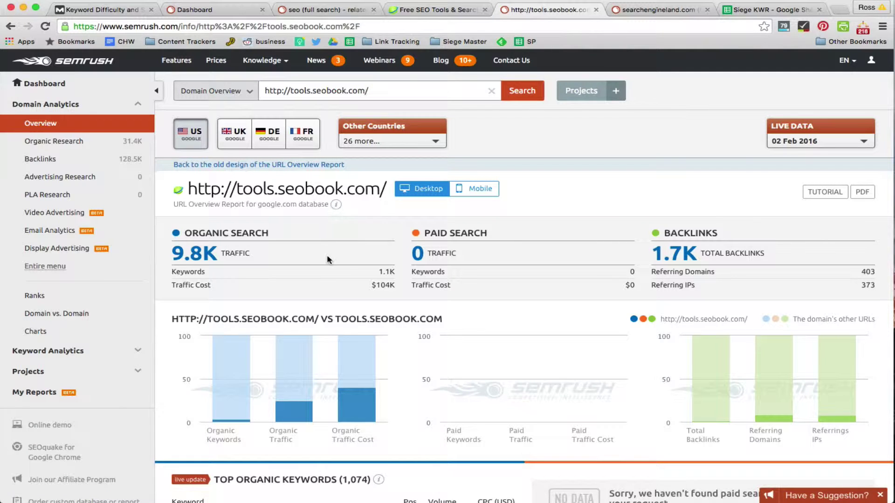
{"action": "scroll", "coordinate": [346, 273], "scroll_direction": "down", "scroll_amount": 1}
{"action": "scroll", "coordinate": [382, 233], "scroll_direction": "up", "scroll_amount": 1}
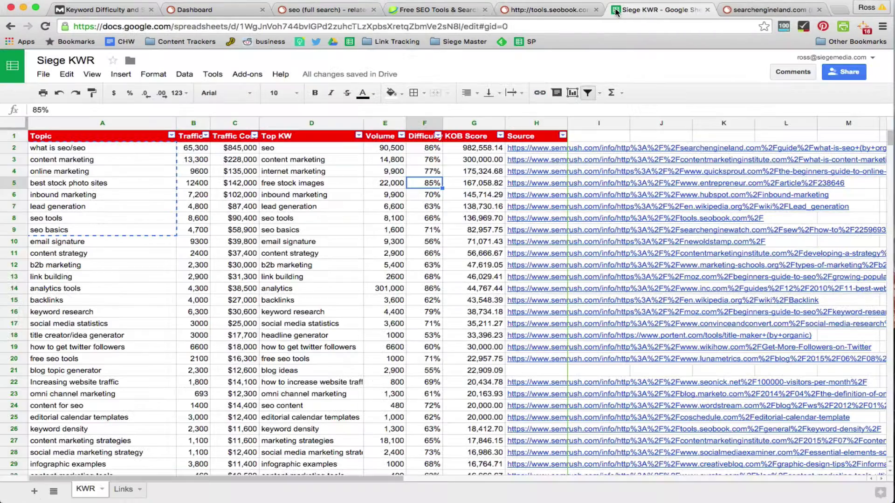
Switch to the Siege KWR spreadsheet and review the topic, traffic, traffic cost and top keyword for "what is seo/seo"
{"action": "left_click_drag", "start_coordinate": [745, 10], "coordinate": [636, 11]}
{"action": "left_click", "coordinate": [74, 151]}
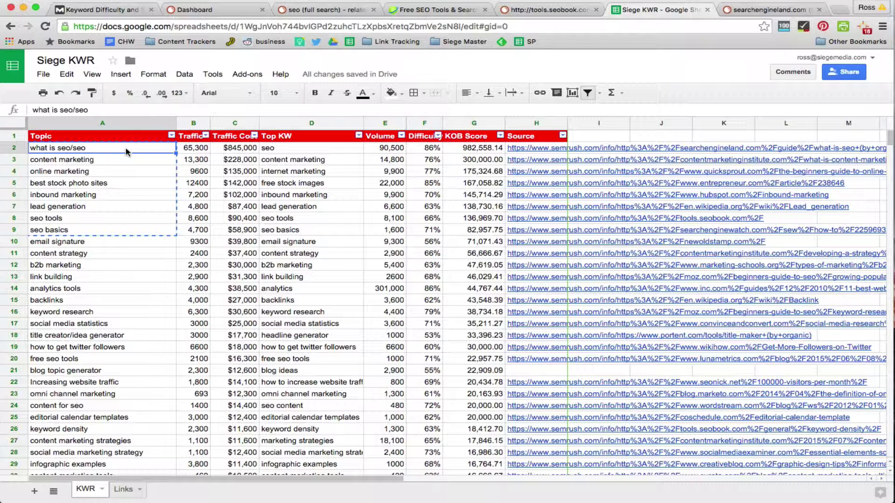
{"action": "left_click", "coordinate": [286, 152]}
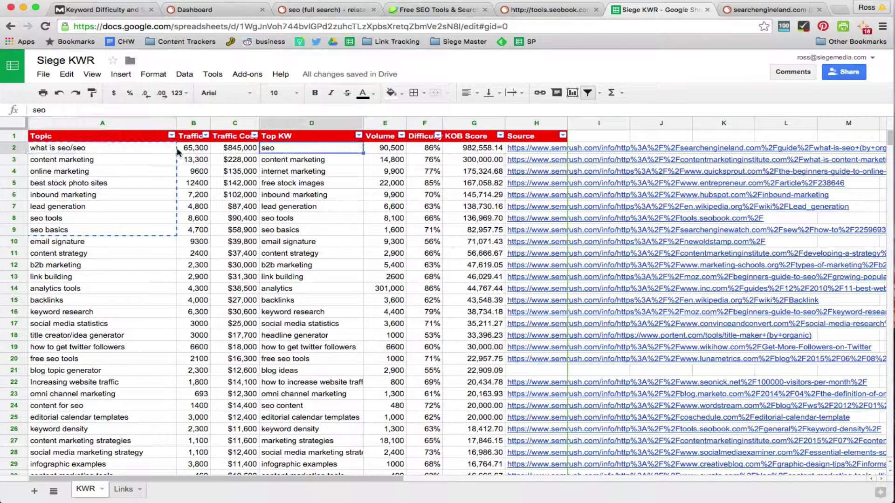
{"action": "left_click", "coordinate": [123, 150]}
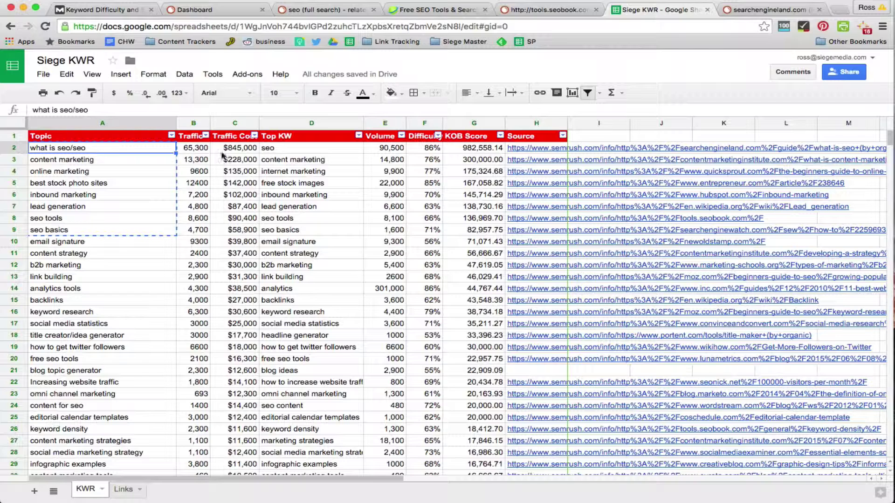
{"action": "left_click", "coordinate": [193, 148]}
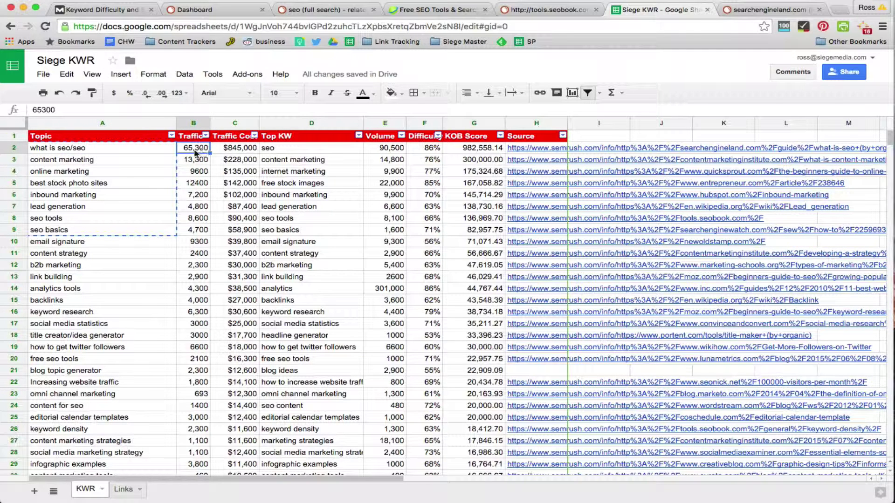
{"action": "key", "text": "Right"}
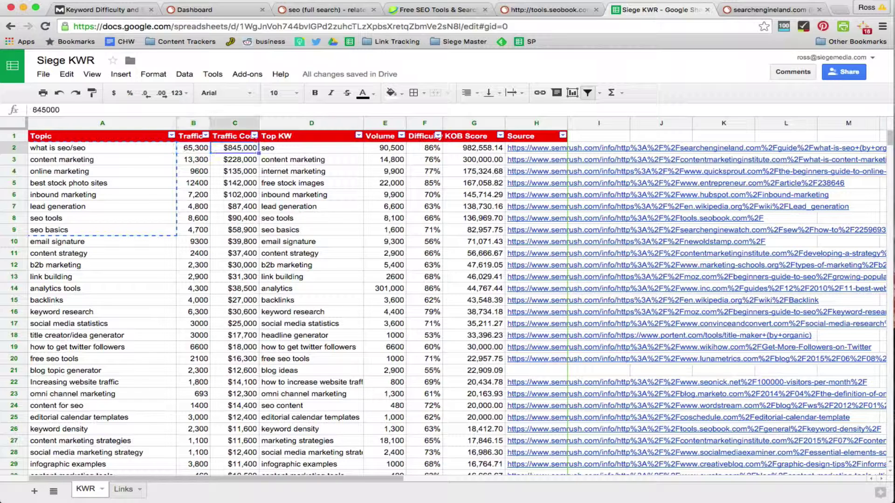
{"action": "key", "text": "Up"}
{"action": "key", "text": "Right"}
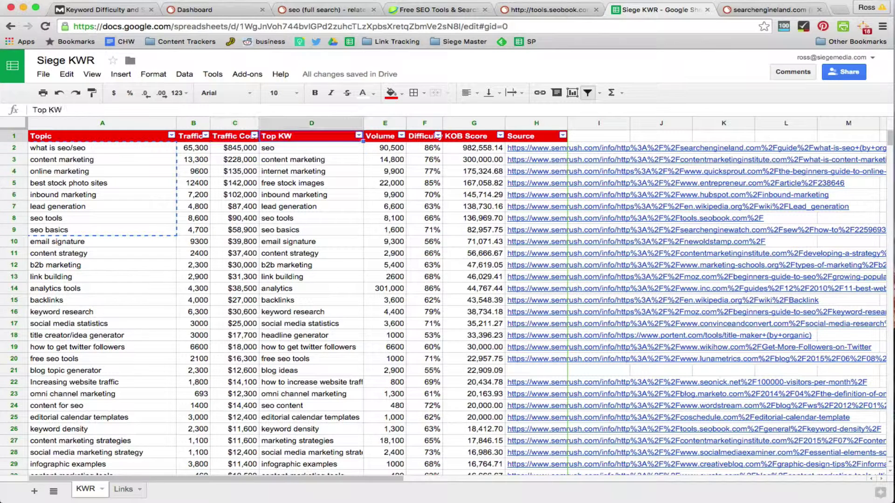
{"action": "key", "text": "Down"}
{"action": "key", "text": "Left"}
{"action": "key", "text": "Left"}
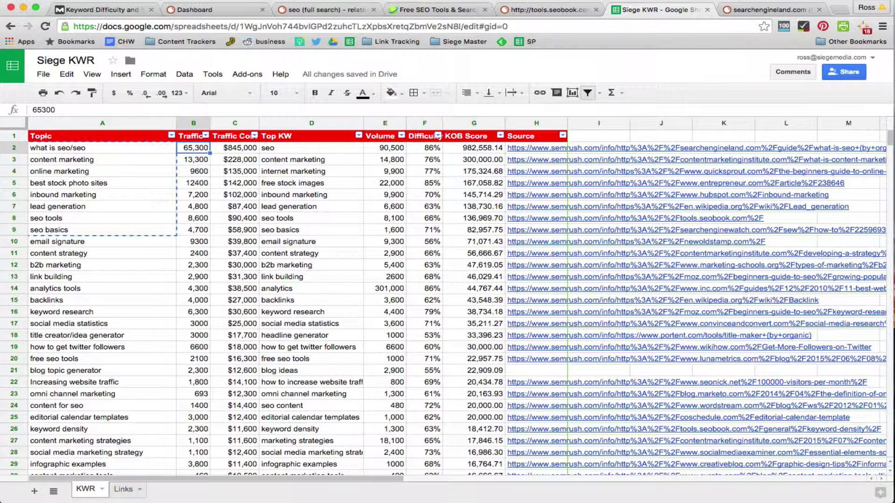
{"action": "key", "text": "Right"}
{"action": "key", "text": "Right"}
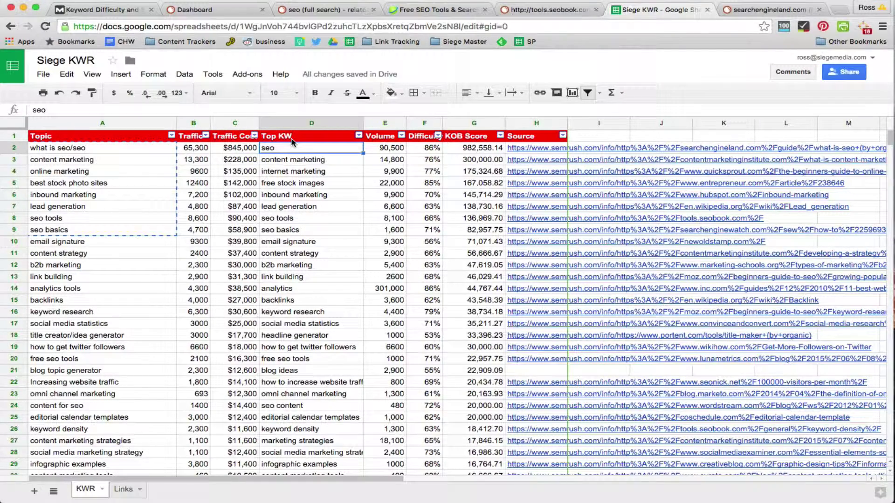
Compare the top keywords and their search volumes in the first three data rows of the keyword sheet
{"action": "key", "text": "Right"}
{"action": "key", "text": "Right"}
{"action": "key", "text": "Left"}
{"action": "key", "text": "Left"}
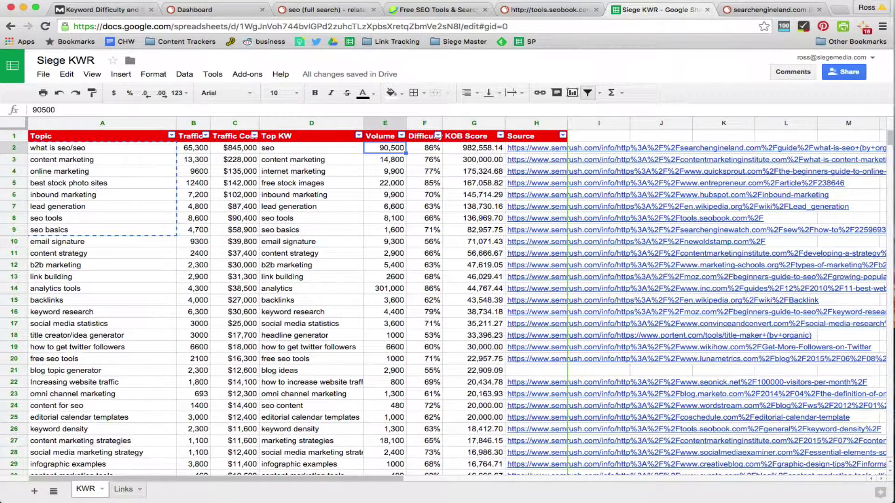
{"action": "key", "text": "Down"}
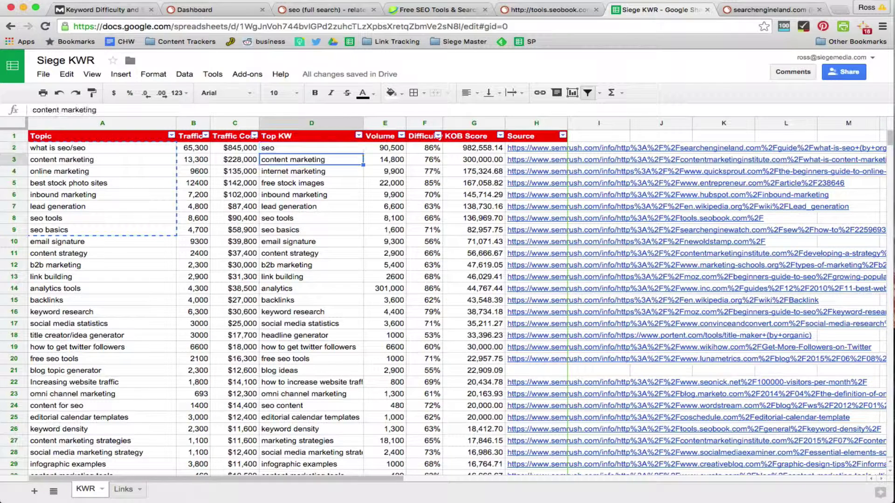
{"action": "key", "text": "Up"}
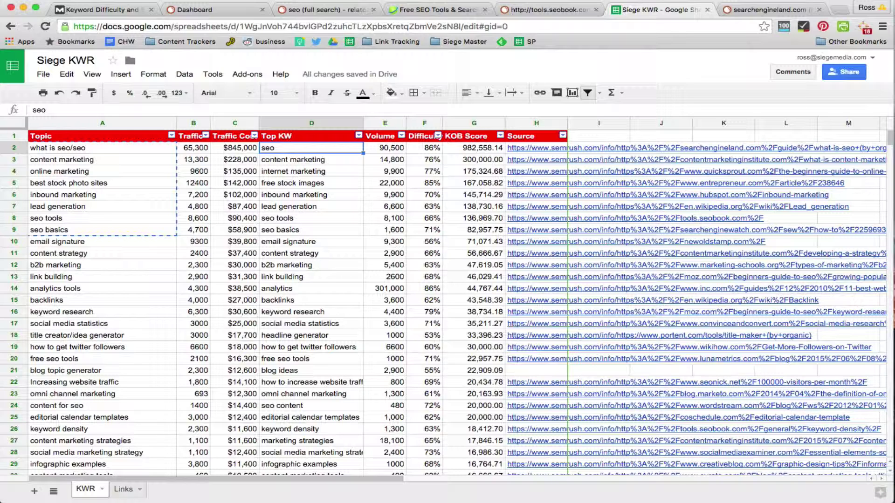
{"action": "key", "text": "Right"}
{"action": "key", "text": "Down"}
{"action": "key", "text": "Down"}
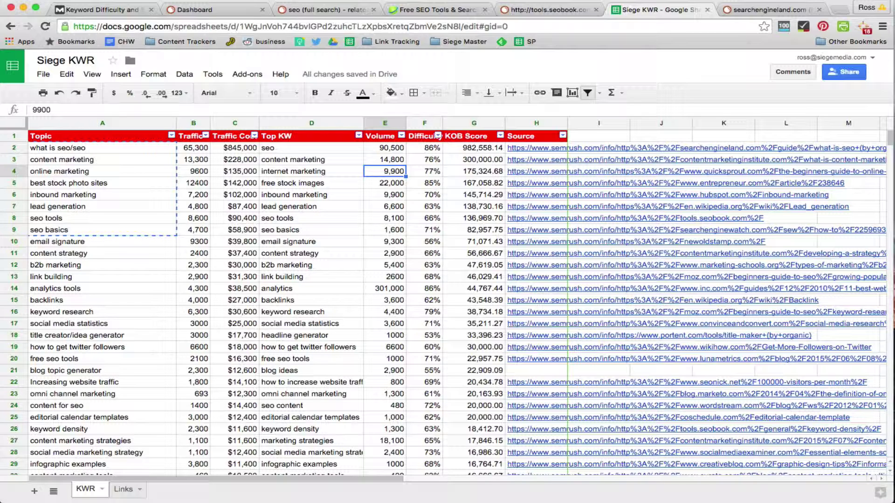
{"action": "key", "text": "Up"}
{"action": "key", "text": "Up"}
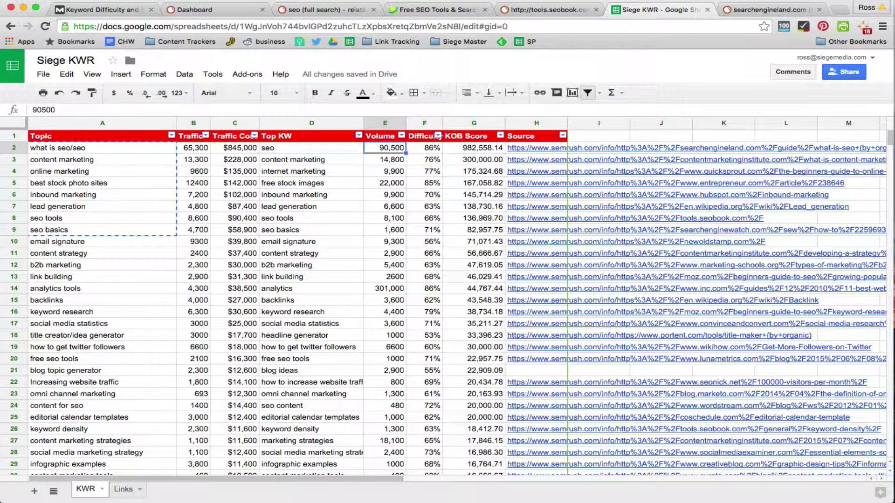
Examine the search volumes from "content marketing" down to "seo basics" in the keyword sheet
{"action": "key", "text": "Down"}
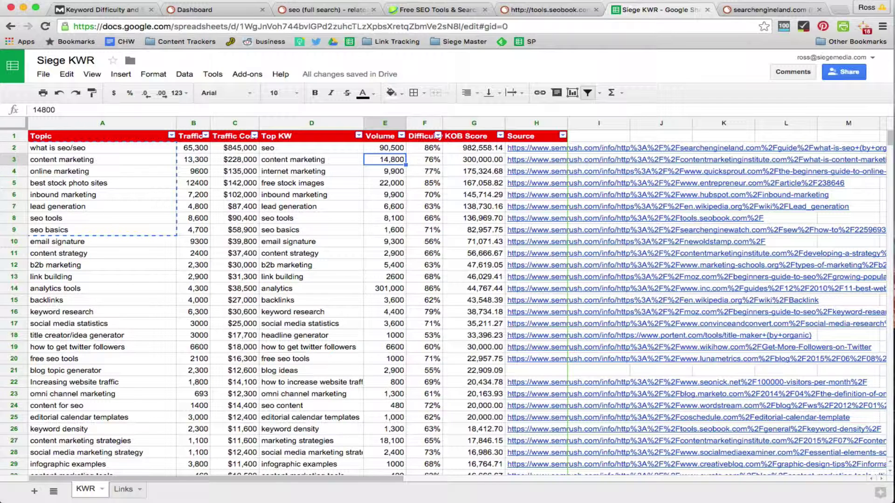
{"action": "key", "text": "Down"}
{"action": "key", "text": "Down"}
{"action": "key", "text": "Down"}
{"action": "key", "text": "Down"}
{"action": "key", "text": "Down"}
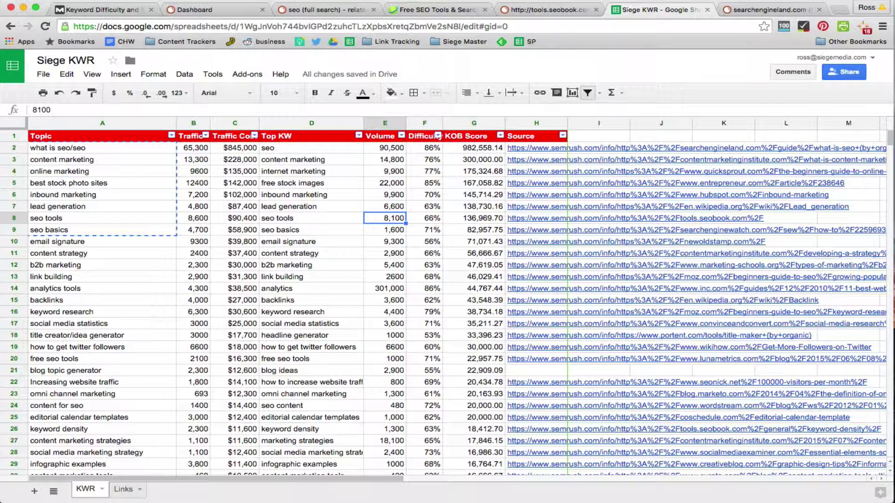
{"action": "key", "text": "Down"}
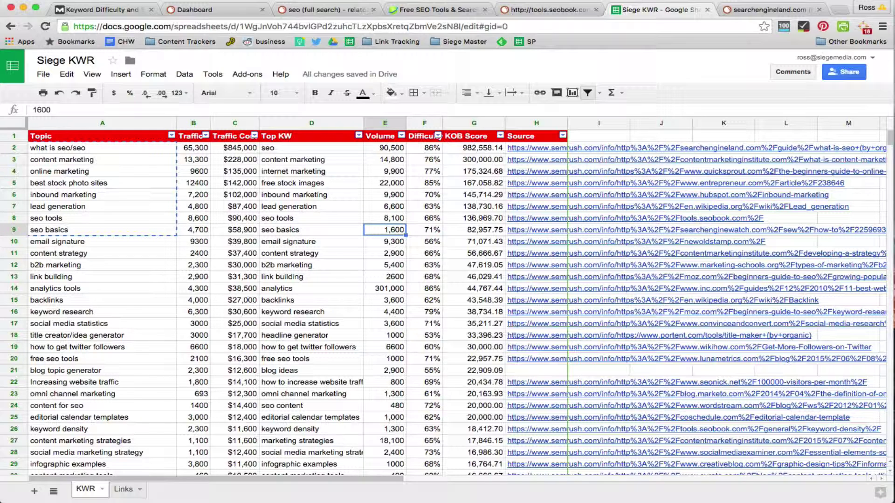
{"action": "key", "text": "Up"}
{"action": "key", "text": "Up"}
{"action": "key", "text": "Up"}
{"action": "key", "text": "Up"}
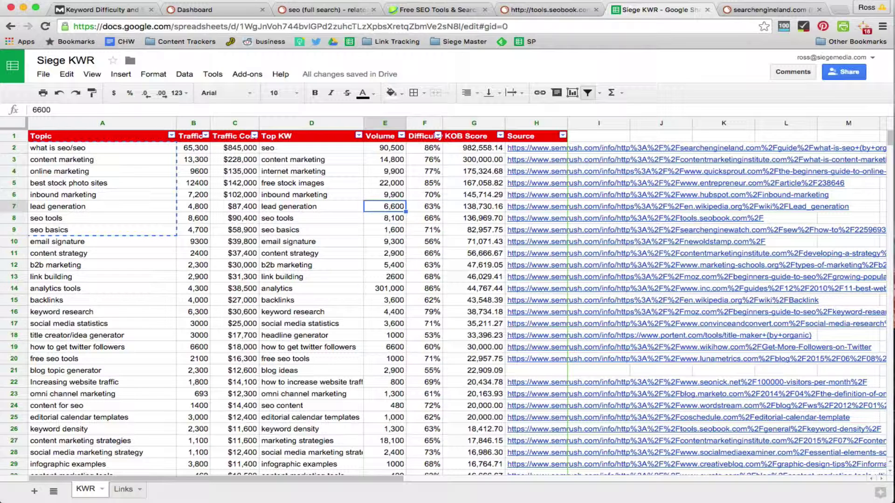
{"action": "key", "text": "Up"}
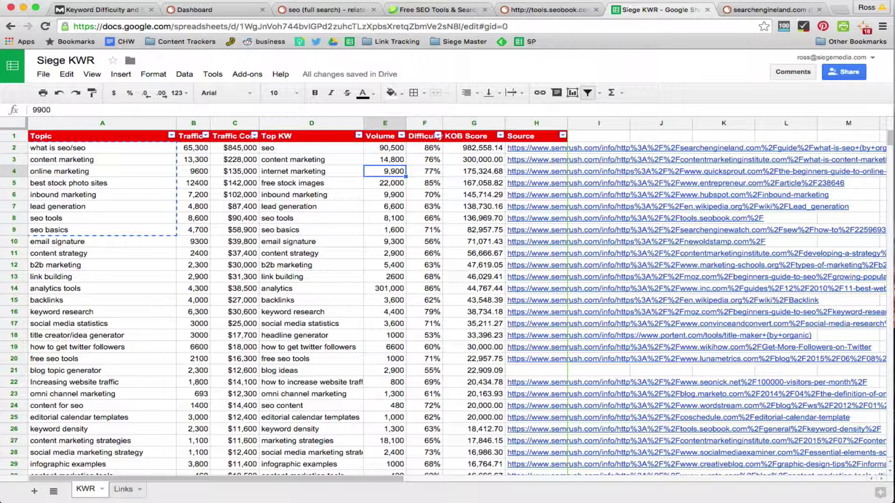
Check the traffic cost and traffic recorded for the "seo tools" topic in the keyword sheet
{"action": "key", "text": "Down"}
{"action": "key", "text": "Down"}
{"action": "key", "text": "Down"}
{"action": "key", "text": "Down"}
{"action": "key", "text": "Left"}
{"action": "key", "text": "Left"}
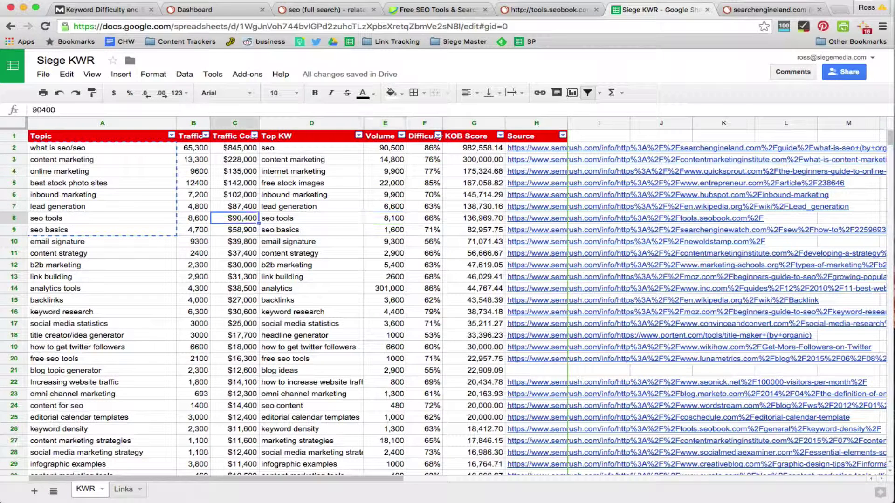
{"action": "key", "text": "Left"}
{"action": "key", "text": "Up"}
{"action": "key", "text": "Up"}
{"action": "key", "text": "Down"}
{"action": "key", "text": "Down"}
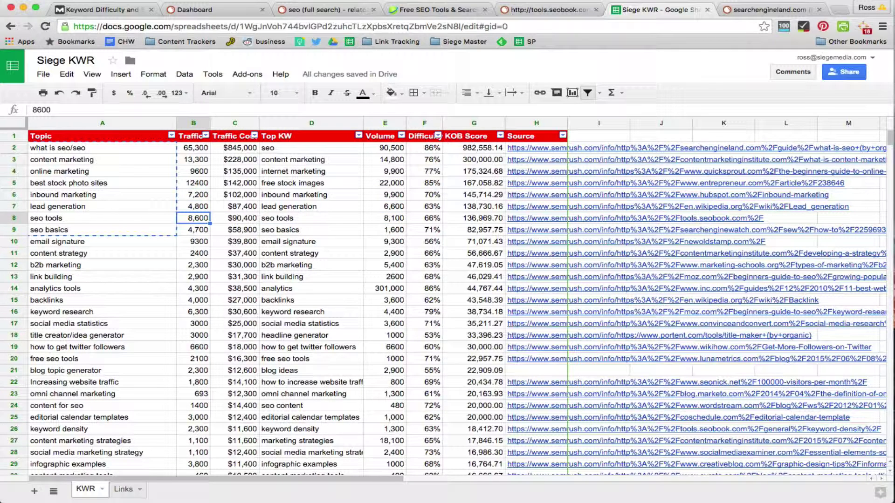
Review the "content marketing" row and the "internet marketing" volume, ending on the "what is seo/seo" topic
{"action": "left_click", "coordinate": [99, 158]}
{"action": "key", "text": "Right"}
{"action": "key", "text": "Right"}
{"action": "key", "text": "Right"}
{"action": "key", "text": "Right"}
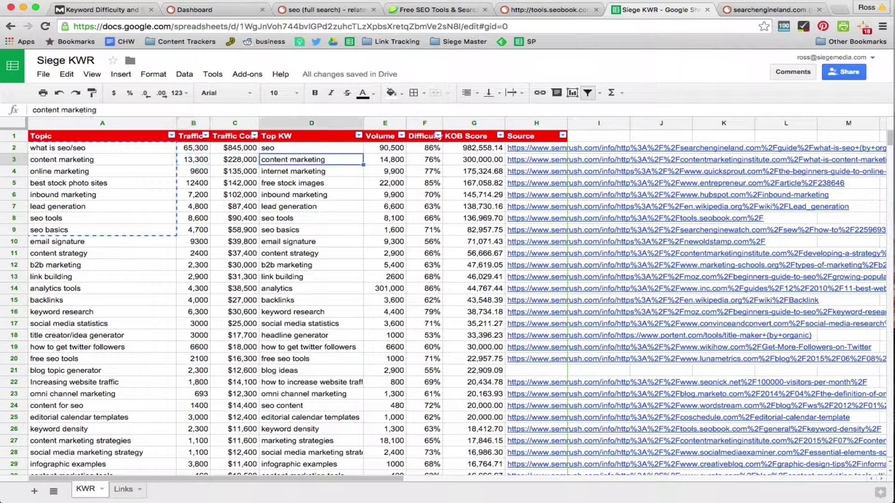
{"action": "key", "text": "Down"}
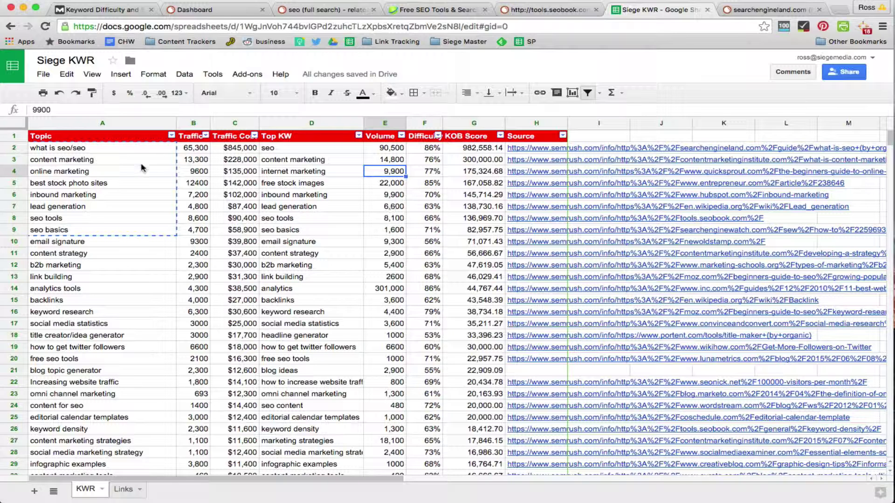
{"action": "left_click", "coordinate": [91, 150]}
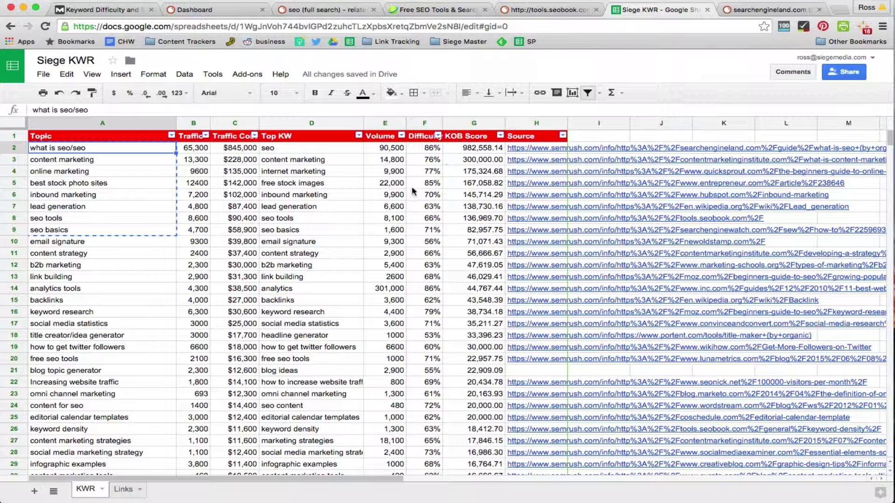
Return to the SEMrush Phrase Match report and run a search for "content marketing" in place of "seo"
{"action": "left_click", "coordinate": [308, 10]}
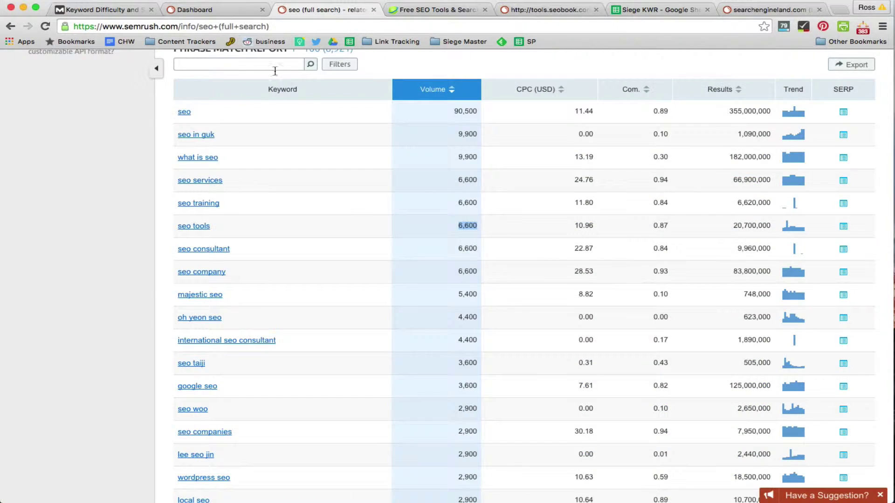
{"action": "scroll", "coordinate": [410, 233], "scroll_direction": "up", "scroll_amount": 5}
{"action": "scroll", "coordinate": [326, 163], "scroll_direction": "down", "scroll_amount": 5}
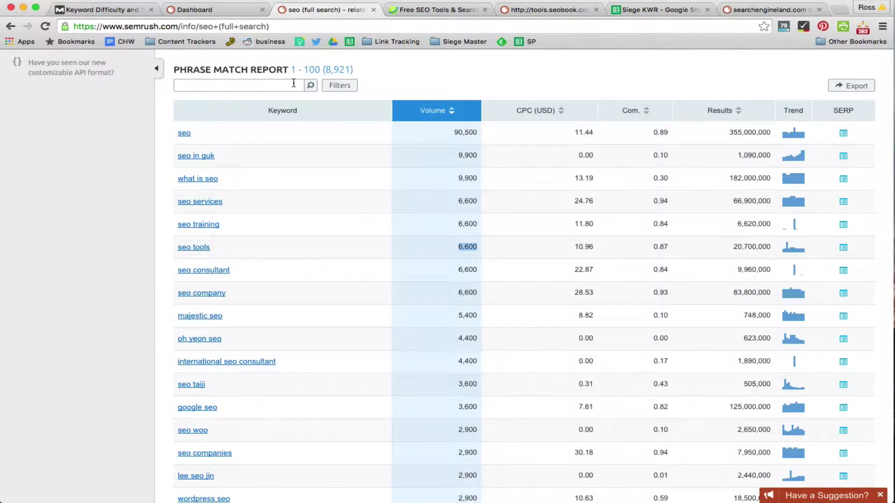
{"action": "scroll", "coordinate": [306, 94], "scroll_direction": "down", "scroll_amount": 7}
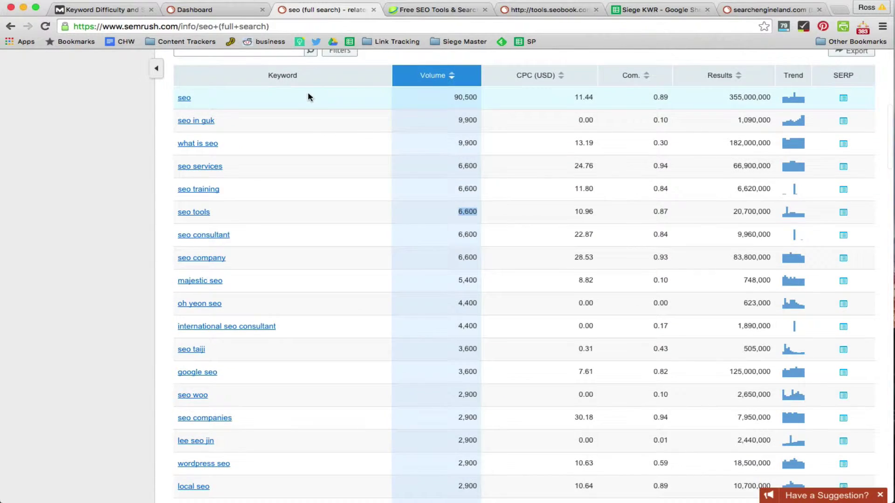
{"action": "scroll", "coordinate": [305, 98], "scroll_direction": "up", "scroll_amount": 10}
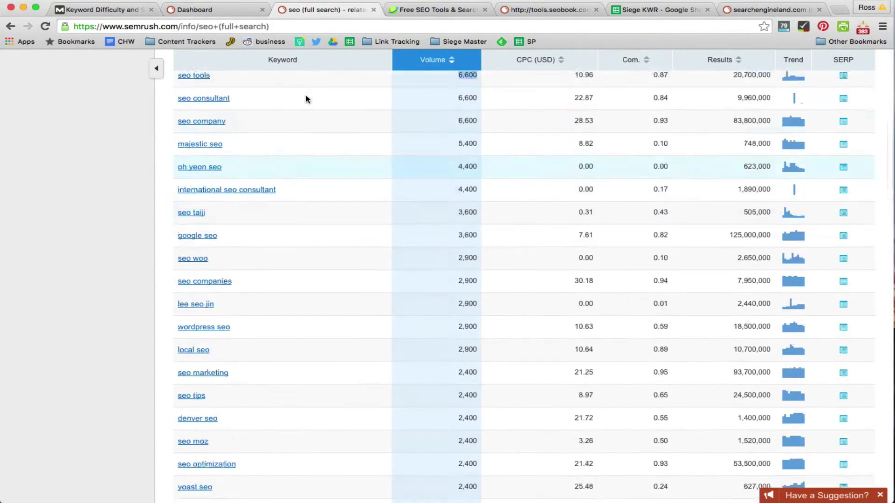
{"action": "double_click", "coordinate": [279, 91]}
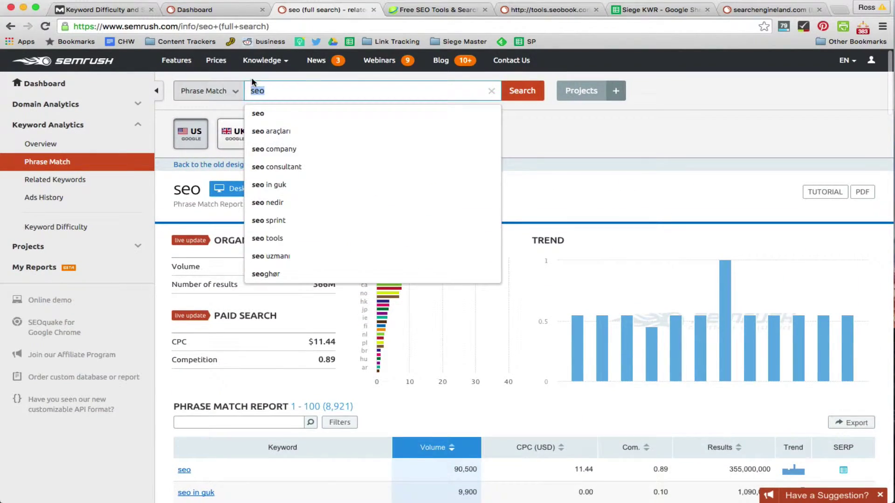
{"action": "type", "text": "content ma"}
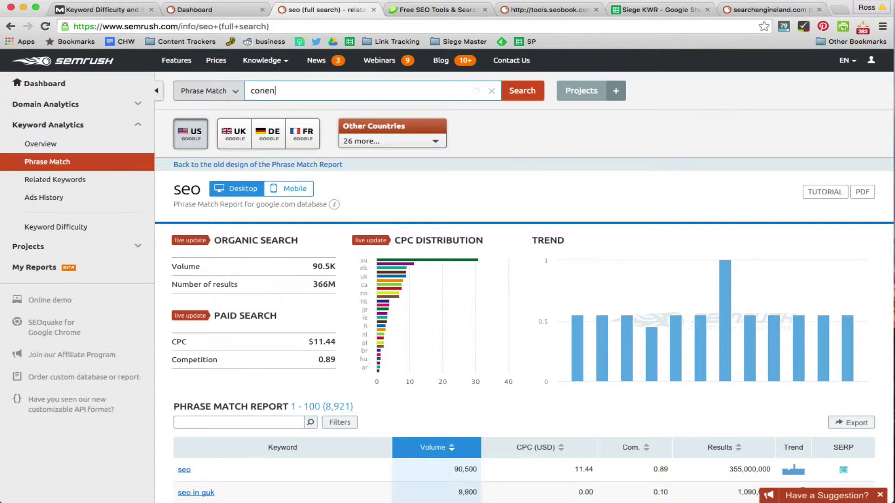
{"action": "type", "text": "rketing"}
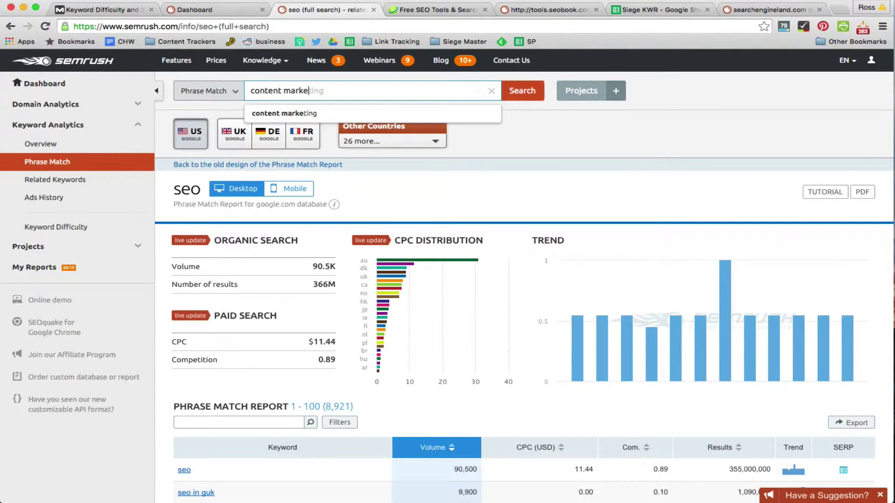
{"action": "key", "text": "Return"}
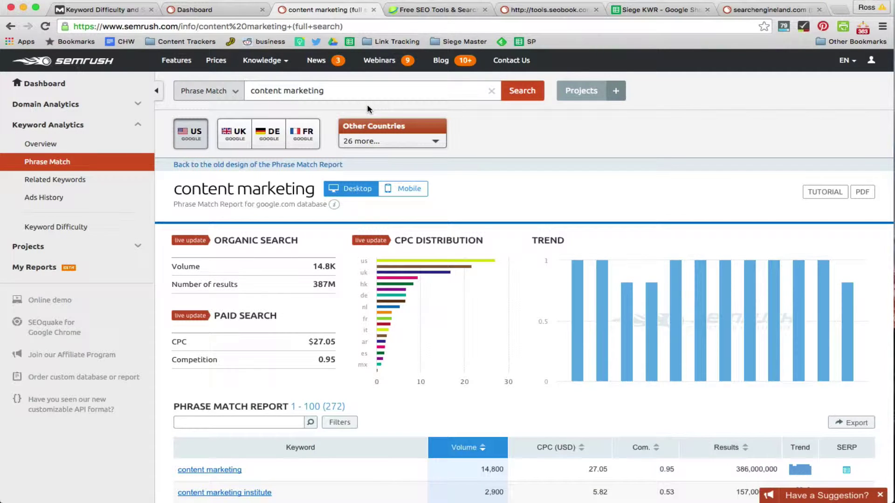
Run a Domain Overview search for seobook.com in place of the "content marketing" phrase
{"action": "triple_click", "coordinate": [393, 97]}
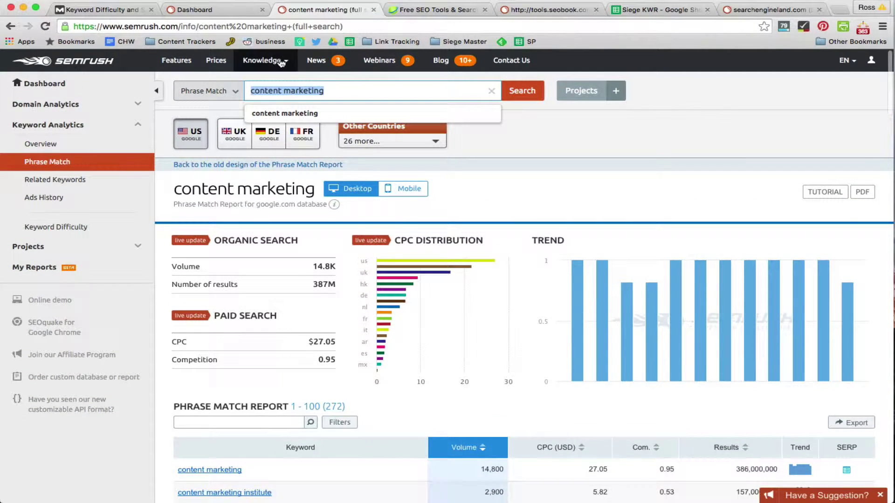
{"action": "left_click", "coordinate": [491, 91]}
{"action": "left_click", "coordinate": [226, 94]}
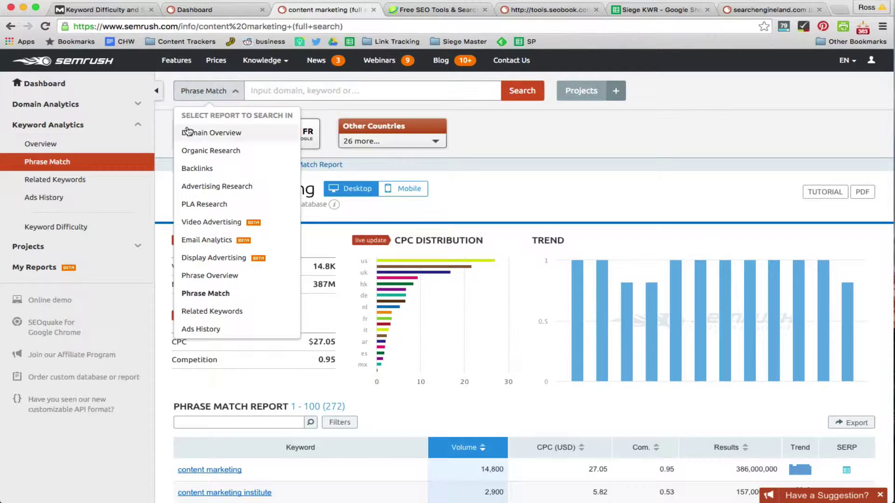
{"action": "left_click", "coordinate": [224, 133]}
{"action": "left_click", "coordinate": [289, 89]}
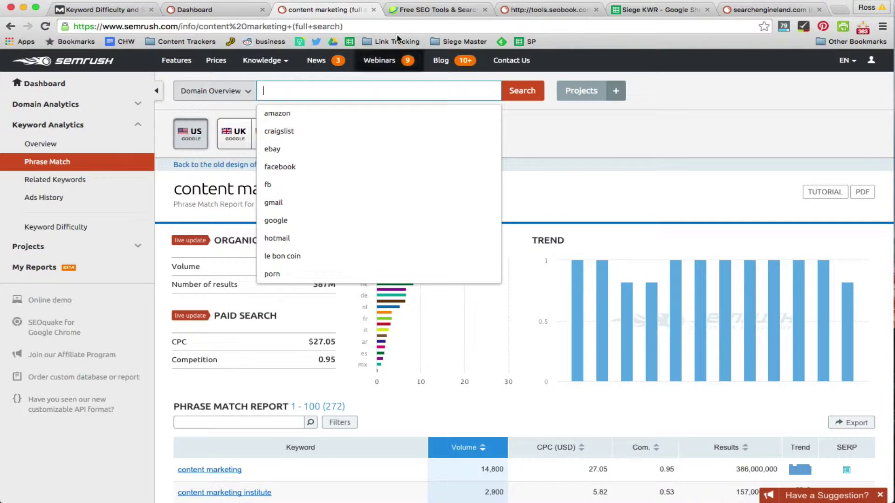
{"action": "left_click", "coordinate": [414, 10]}
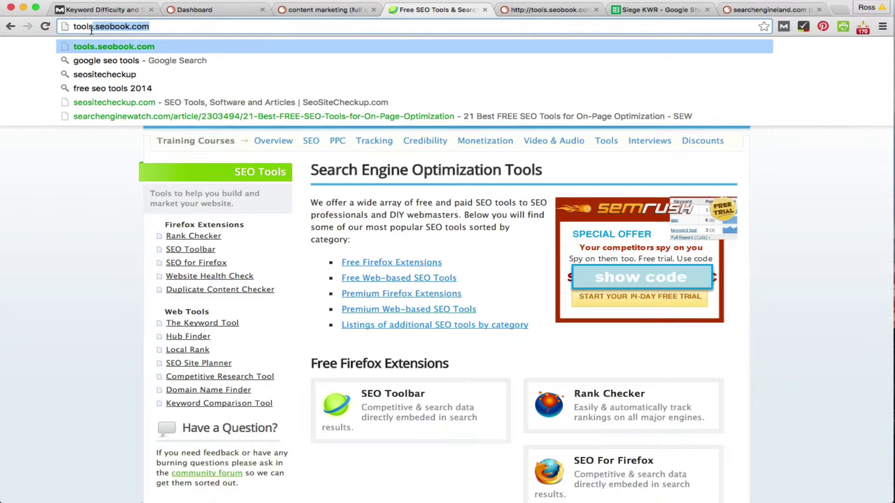
{"action": "left_click", "coordinate": [326, 9]}
{"action": "type", "text": "seobook.com"}
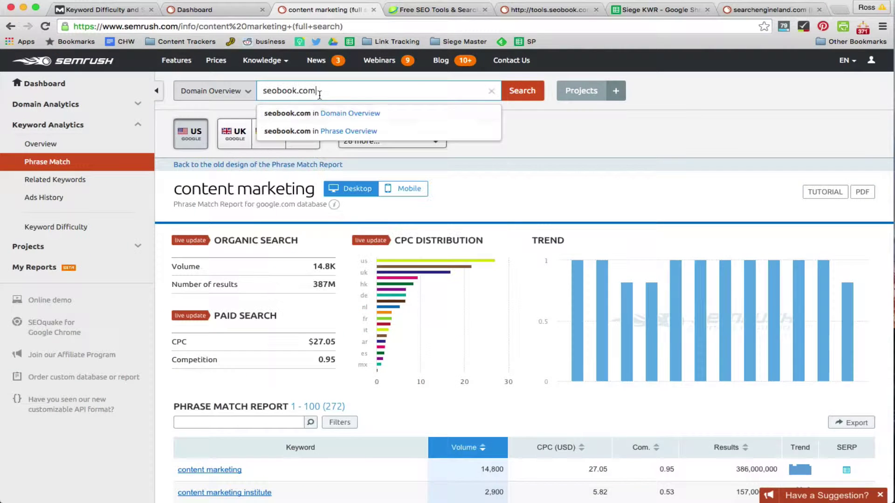
{"action": "left_click", "coordinate": [506, 92]}
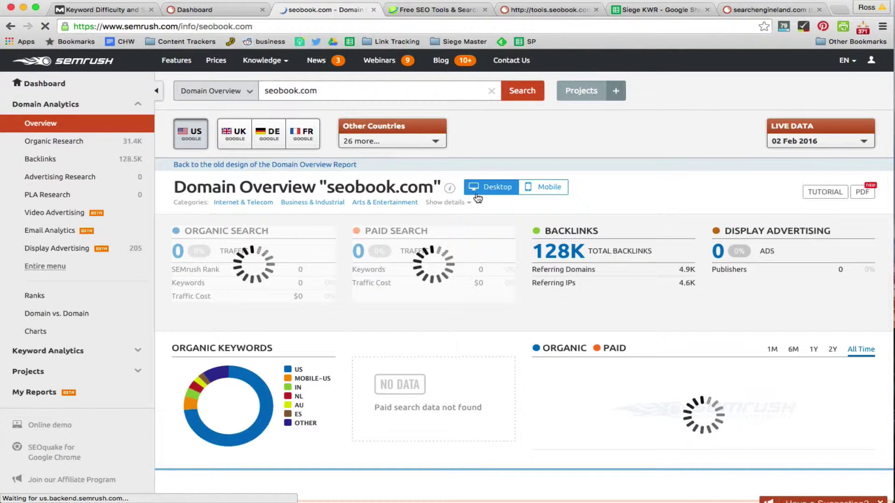
Look over the seobook.com domain overview and open its Organic Research Pages report
{"action": "scroll", "coordinate": [520, 315], "scroll_direction": "down", "scroll_amount": 2}
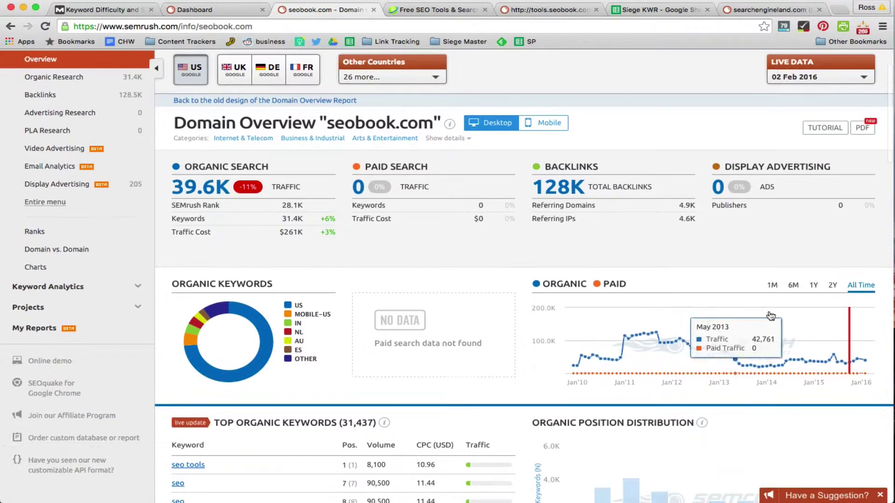
{"action": "scroll", "coordinate": [676, 326], "scroll_direction": "down", "scroll_amount": 6}
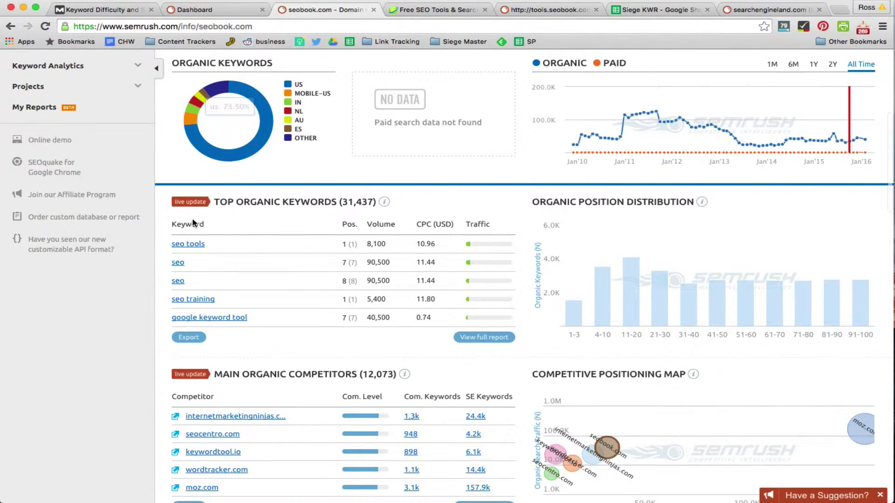
{"action": "scroll", "coordinate": [198, 308], "scroll_direction": "up", "scroll_amount": 5}
{"action": "scroll", "coordinate": [198, 308], "scroll_direction": "up", "scroll_amount": 3}
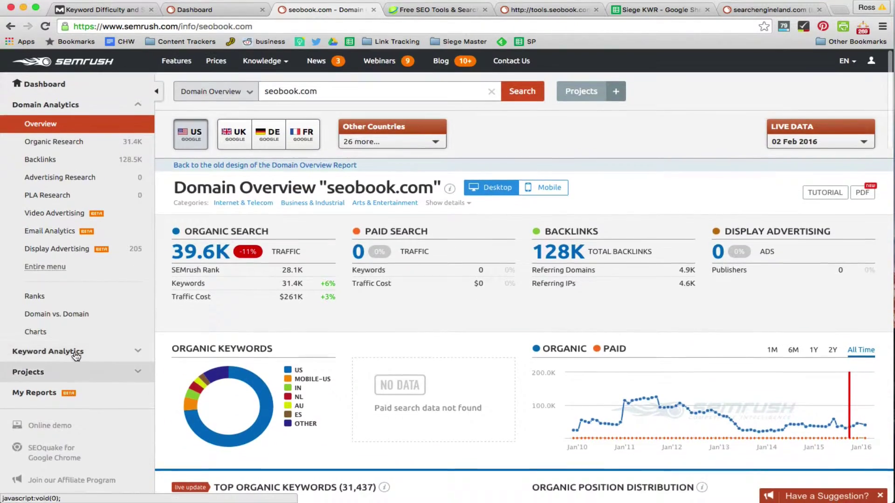
{"action": "left_click", "coordinate": [45, 266]}
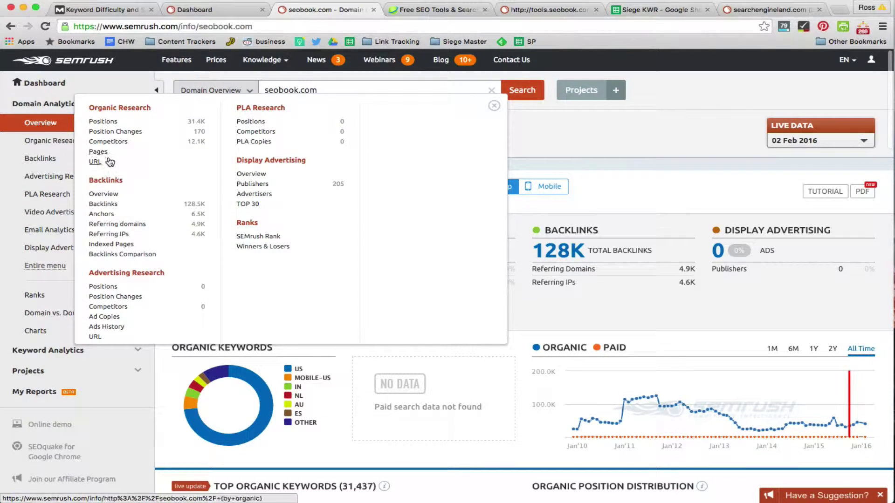
{"action": "left_click", "coordinate": [97, 153]}
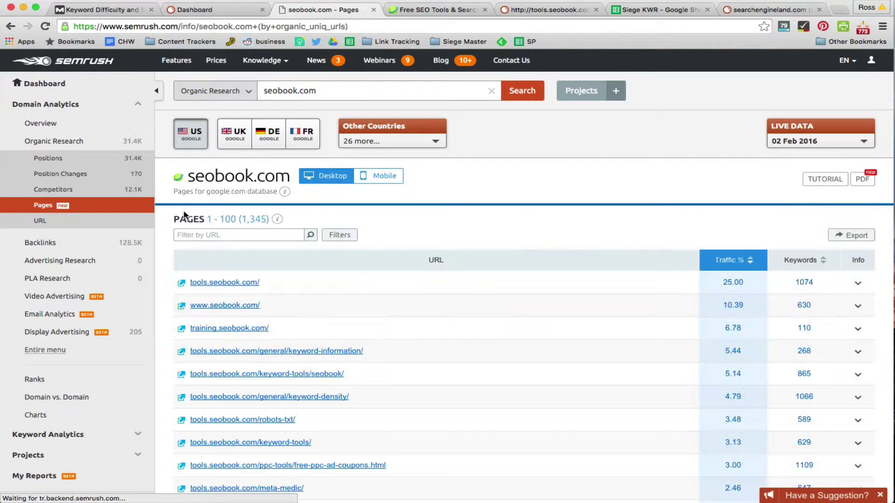
Open the URL report for tools.seobook.com/general/keyword-density/ in a new tab and check its organic traffic and top keywords
{"action": "scroll", "coordinate": [256, 325], "scroll_direction": "down", "scroll_amount": 3}
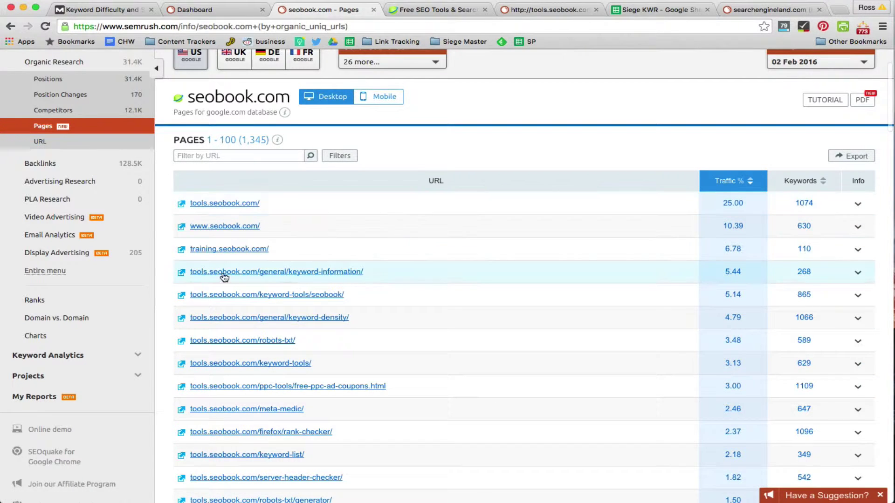
{"action": "scroll", "coordinate": [223, 261], "scroll_direction": "down", "scroll_amount": 1}
{"action": "scroll", "coordinate": [256, 338], "scroll_direction": "down", "scroll_amount": 3}
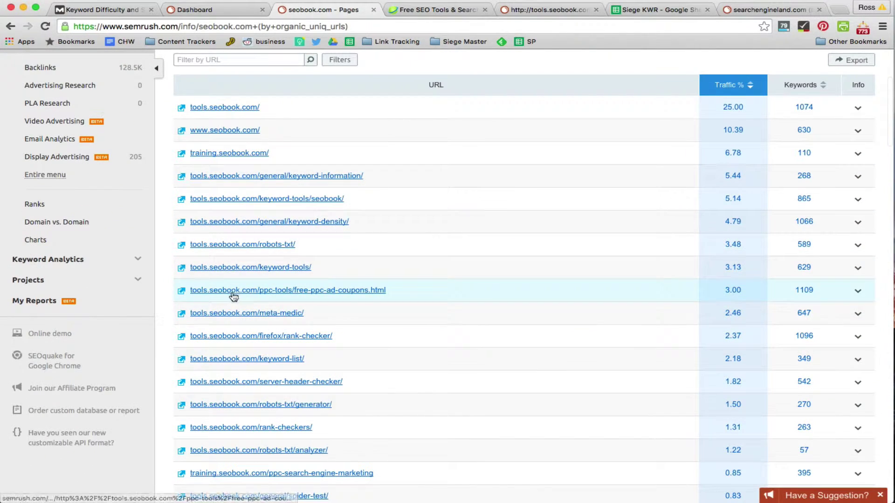
{"action": "right_click", "coordinate": [223, 222]}
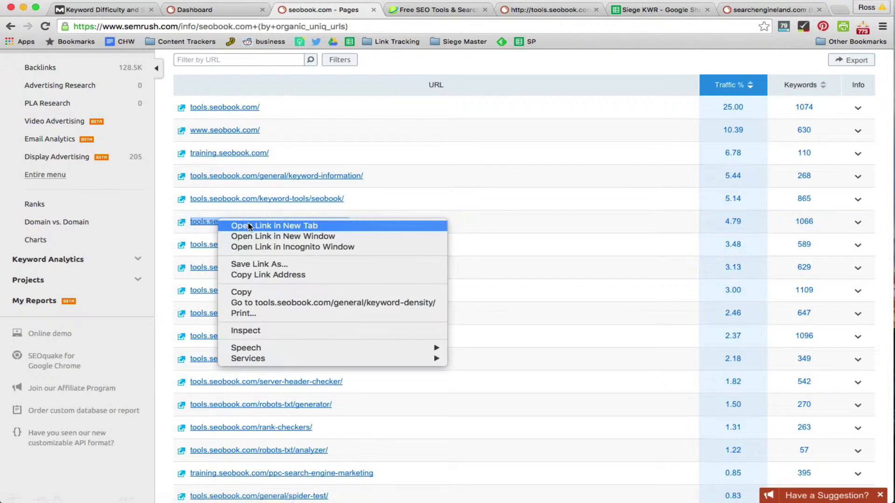
{"action": "left_click", "coordinate": [242, 227]}
{"action": "left_click", "coordinate": [399, 10]}
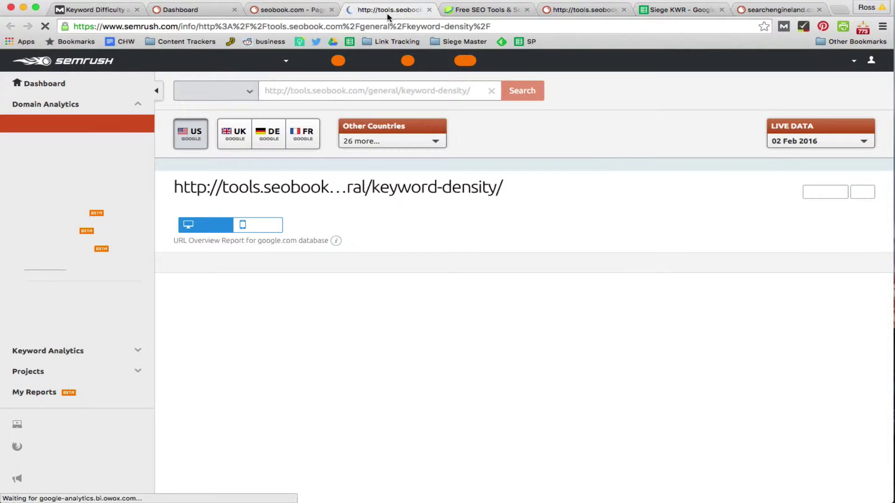
{"action": "scroll", "coordinate": [263, 132], "scroll_direction": "down", "scroll_amount": 5}
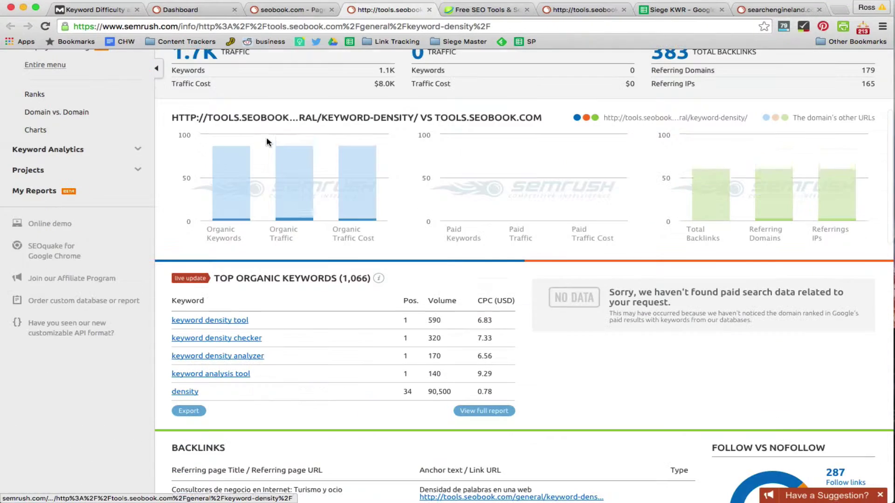
{"action": "scroll", "coordinate": [212, 294], "scroll_direction": "up", "scroll_amount": 3}
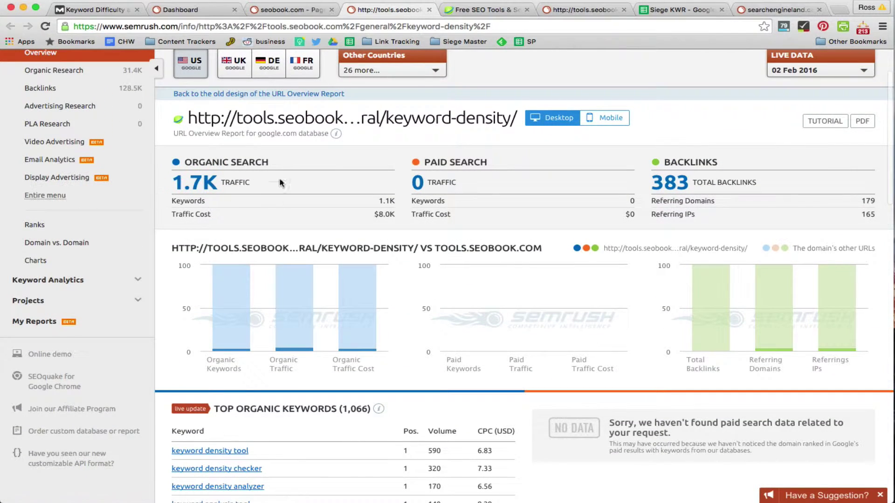
Return to the seobook.com page list and scan its URLs for other topic ideas
{"action": "left_click", "coordinate": [274, 9]}
{"action": "scroll", "coordinate": [324, 233], "scroll_direction": "up", "scroll_amount": 1}
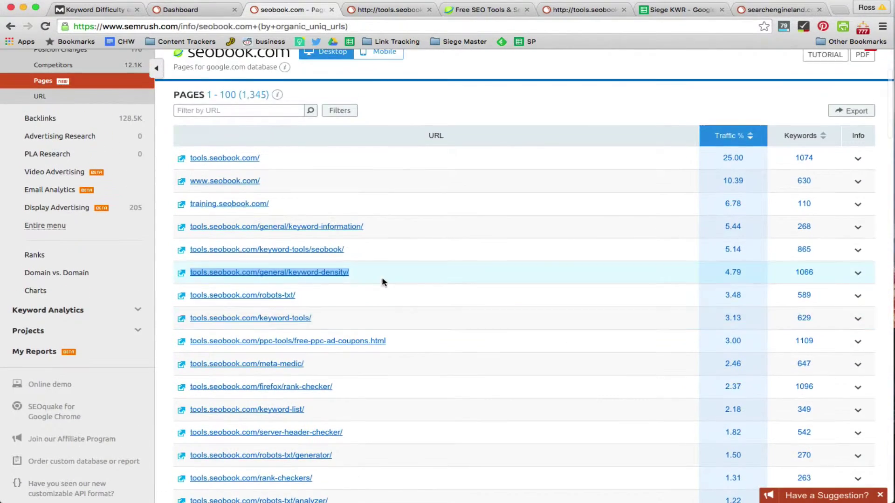
{"action": "scroll", "coordinate": [231, 282], "scroll_direction": "down", "scroll_amount": 5}
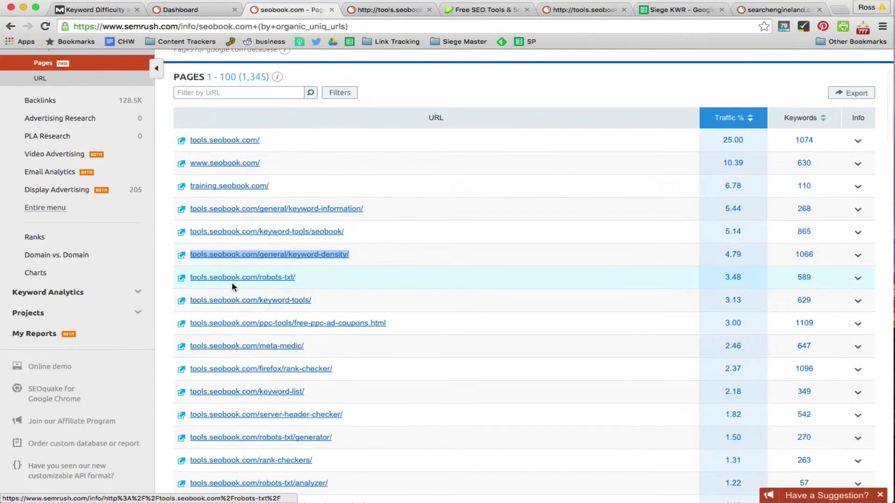
{"action": "scroll", "coordinate": [240, 200], "scroll_direction": "up", "scroll_amount": 8}
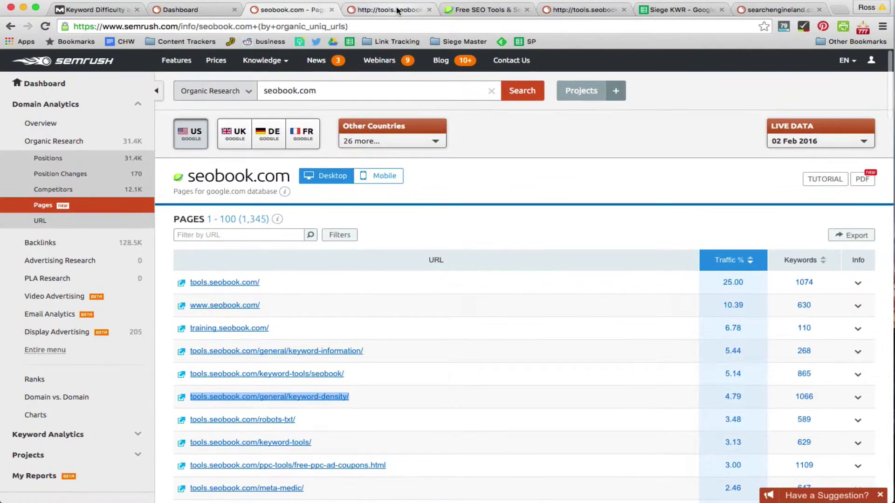
Recheck the keyword-density page's organic traffic, traffic cost and top organic keywords against the seobook.com page list
{"action": "key", "text": "ctrl+Tab"}
{"action": "scroll", "coordinate": [288, 116], "scroll_direction": "up", "scroll_amount": 2}
{"action": "key", "text": "ctrl+shift+Tab"}
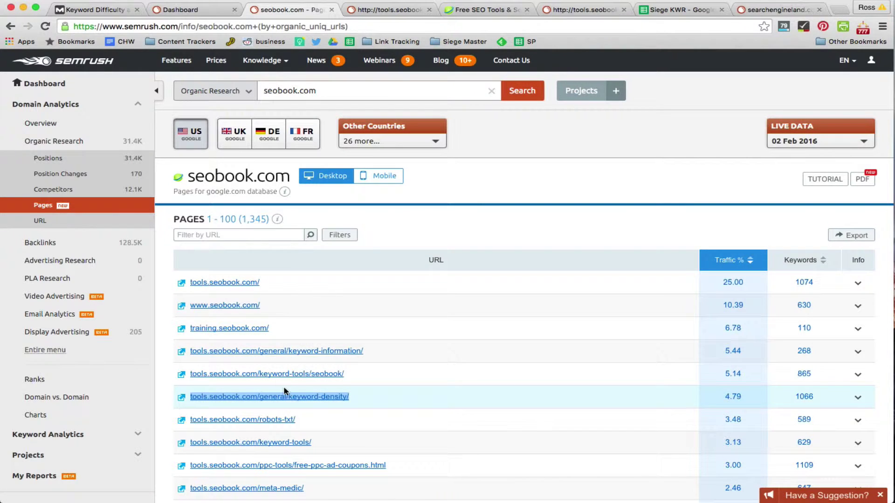
{"action": "left_click", "coordinate": [392, 9]}
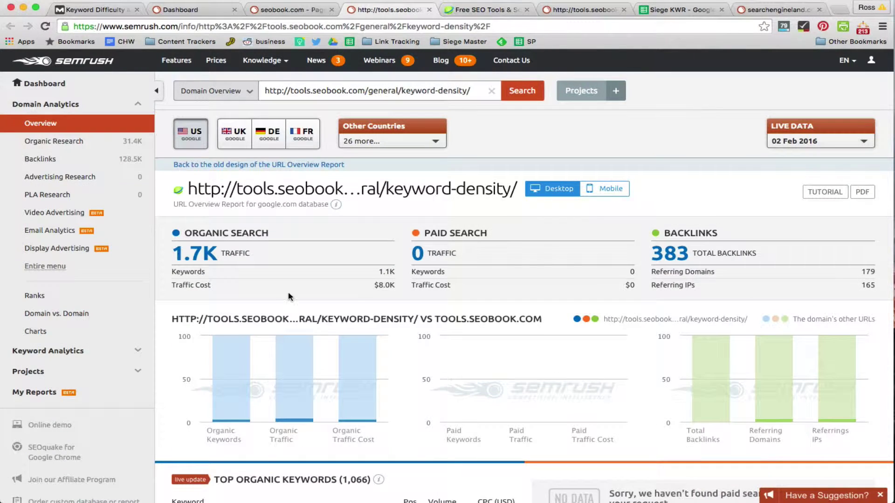
{"action": "scroll", "coordinate": [334, 231], "scroll_direction": "down", "scroll_amount": 5}
{"action": "scroll", "coordinate": [260, 321], "scroll_direction": "up", "scroll_amount": 2}
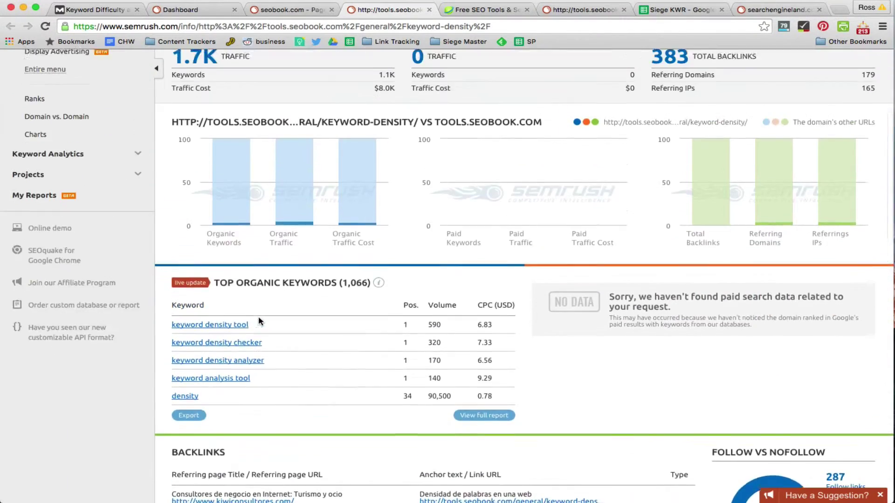
Run the Organic Research Pages report for moz.com in place of seobook.com
{"action": "left_click", "coordinate": [289, 10]}
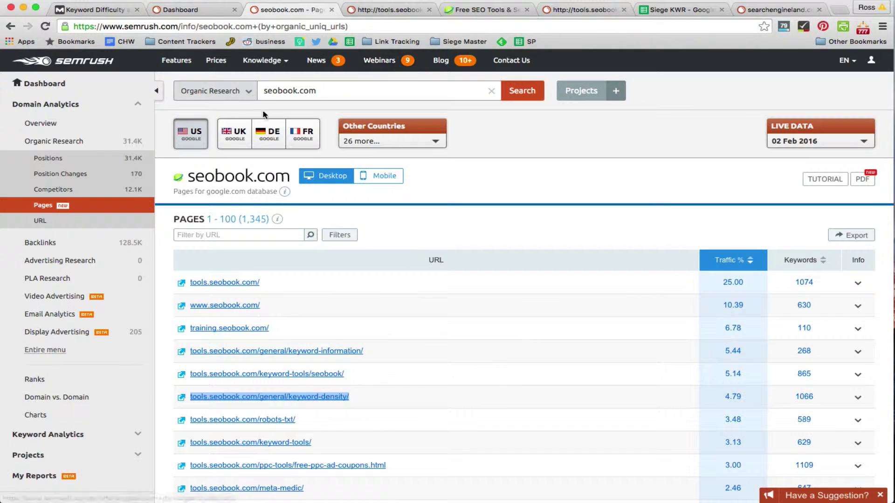
{"action": "left_click", "coordinate": [312, 89]}
{"action": "type", "text": "moz.com"}
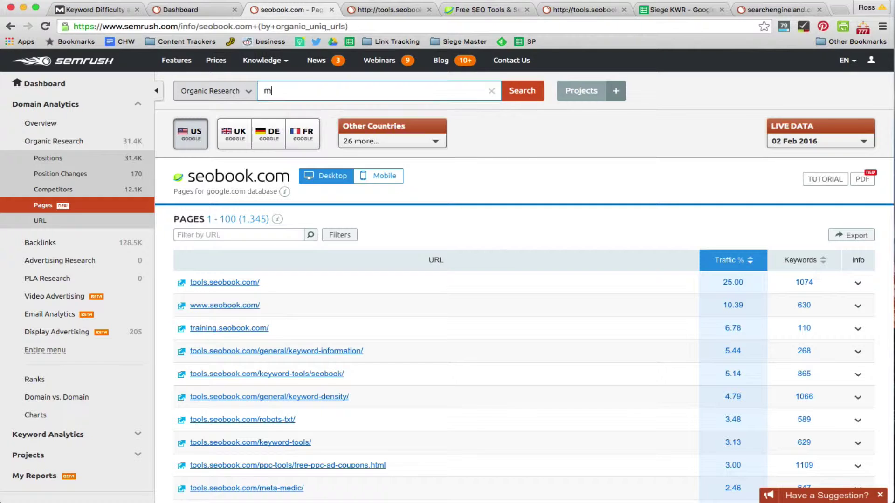
{"action": "key", "text": "Return"}
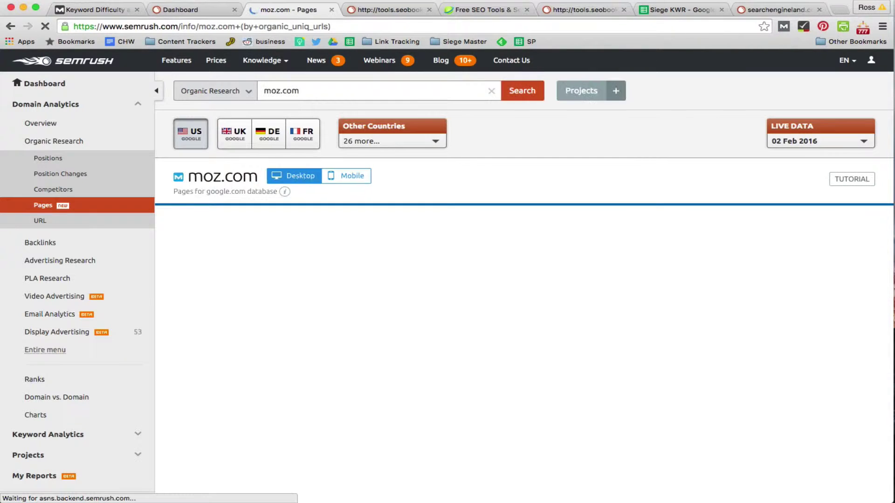
Scan the moz.com page list and open the URL report for moz.com/blog/how-to-choose-the-right-domain-name in a new tab
{"action": "scroll", "coordinate": [340, 217], "scroll_direction": "down", "scroll_amount": 2}
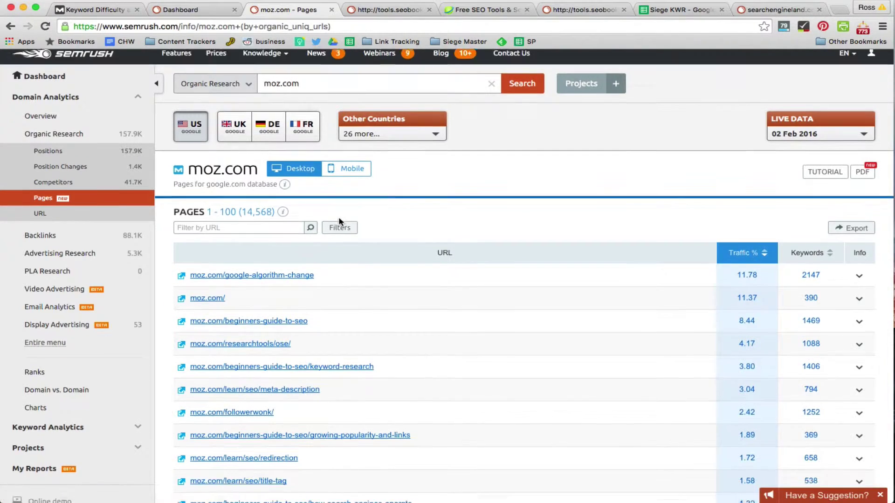
{"action": "scroll", "coordinate": [335, 221], "scroll_direction": "down", "scroll_amount": 5}
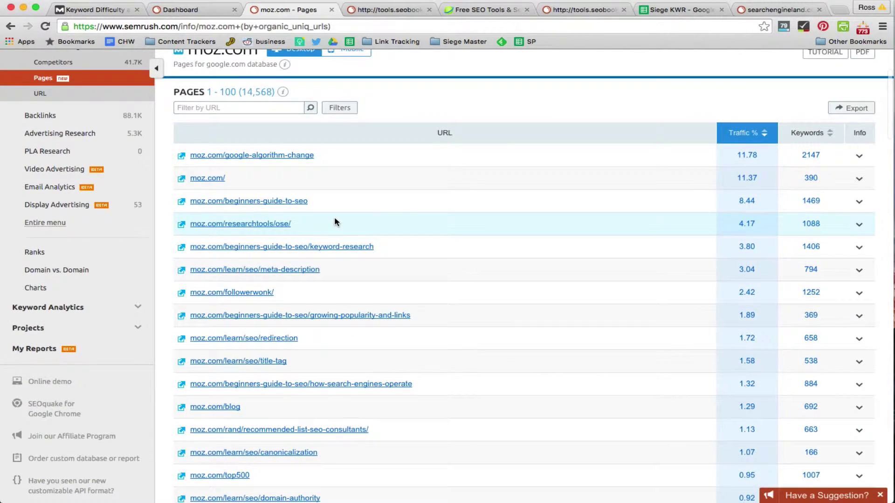
{"action": "scroll", "coordinate": [349, 285], "scroll_direction": "down", "scroll_amount": 3}
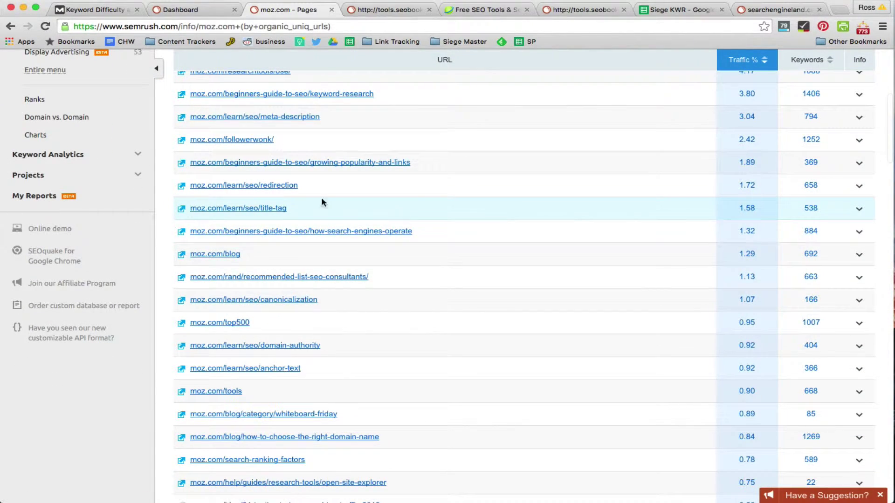
{"action": "scroll", "coordinate": [230, 238], "scroll_direction": "down", "scroll_amount": 1}
{"action": "scroll", "coordinate": [231, 240], "scroll_direction": "down", "scroll_amount": 5}
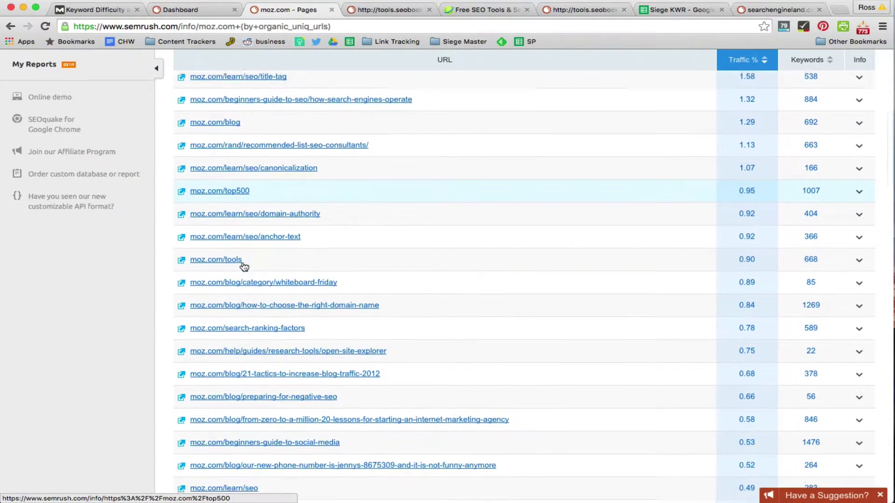
{"action": "scroll", "coordinate": [243, 273], "scroll_direction": "up", "scroll_amount": 1}
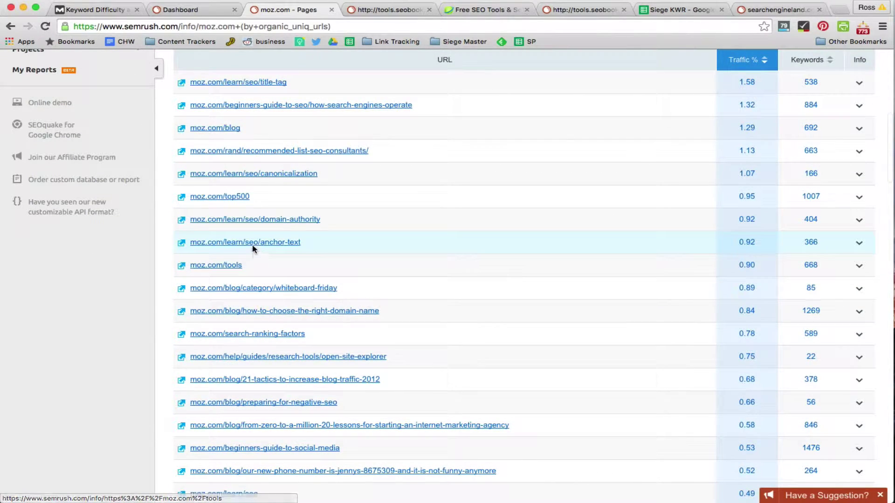
{"action": "scroll", "coordinate": [247, 233], "scroll_direction": "down", "scroll_amount": 2}
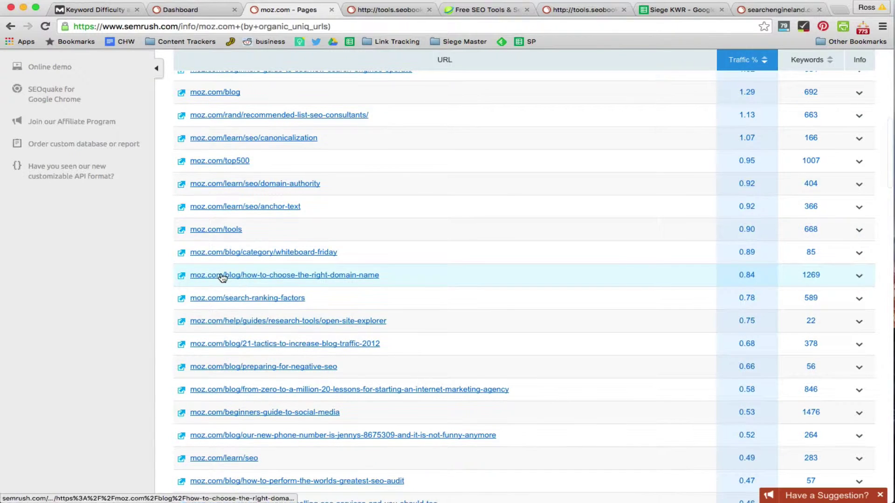
{"action": "right_click", "coordinate": [217, 275]}
{"action": "left_click", "coordinate": [240, 284]}
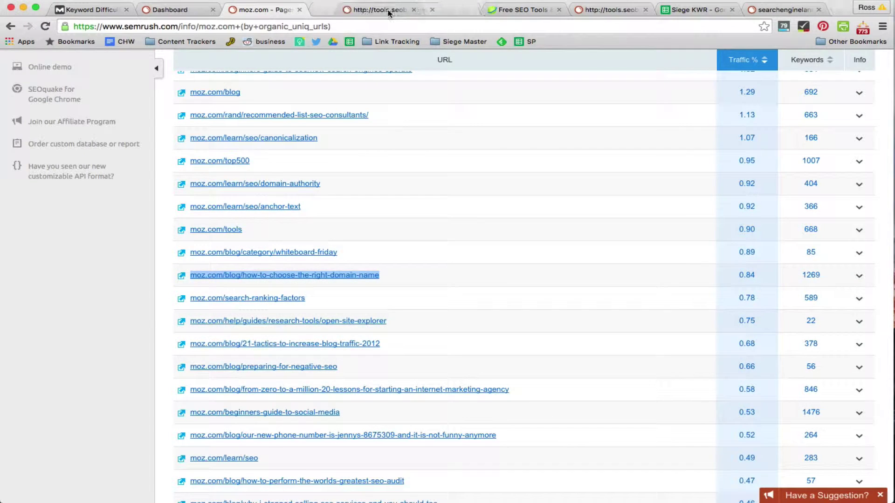
{"action": "left_click", "coordinate": [388, 13]}
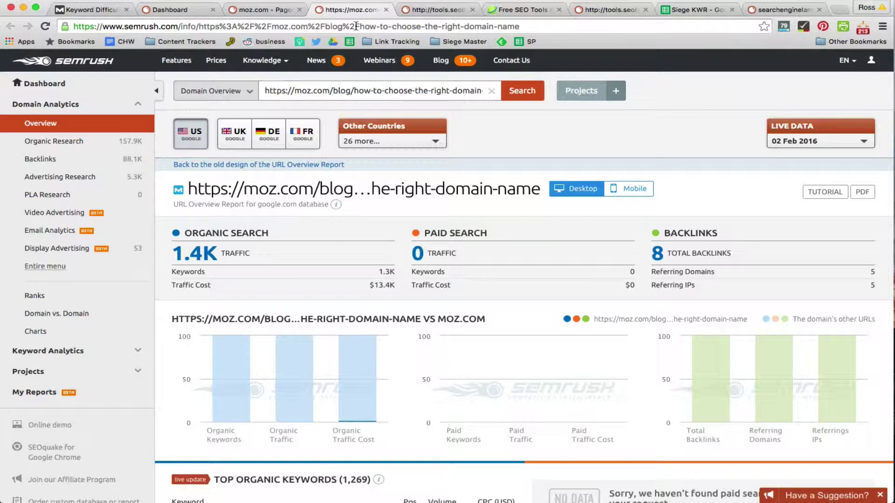
{"action": "scroll", "coordinate": [359, 119], "scroll_direction": "up", "scroll_amount": 2}
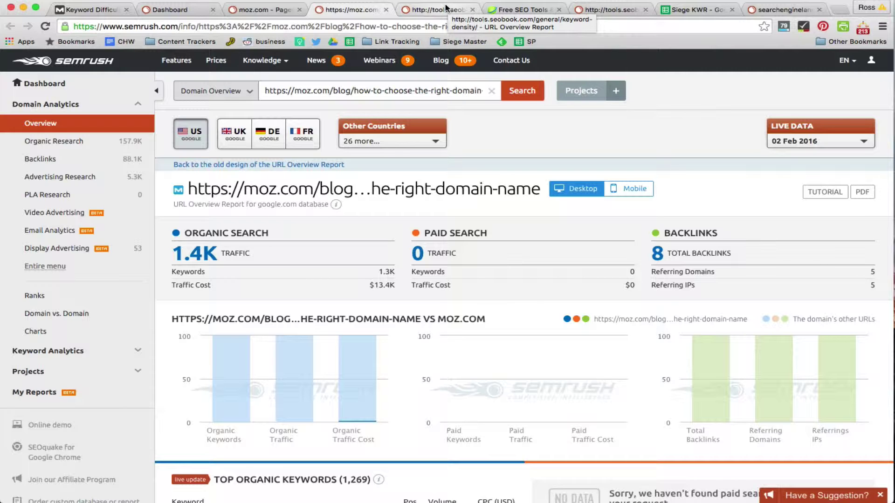
Review the organic traffic, traffic cost and top organic keywords of the moz.com domain-name article's URL report
{"action": "scroll", "coordinate": [373, 113], "scroll_direction": "down", "scroll_amount": 3}
{"action": "scroll", "coordinate": [288, 203], "scroll_direction": "up", "scroll_amount": 3}
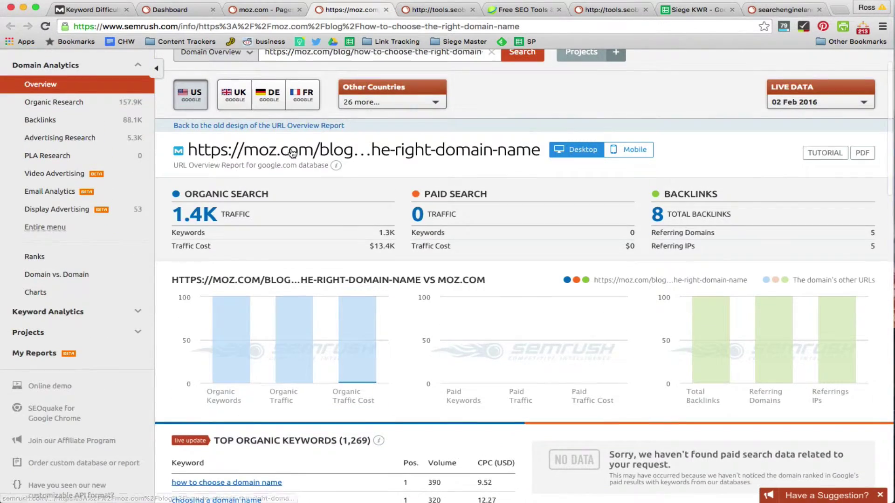
{"action": "scroll", "coordinate": [288, 202], "scroll_direction": "down", "scroll_amount": 2}
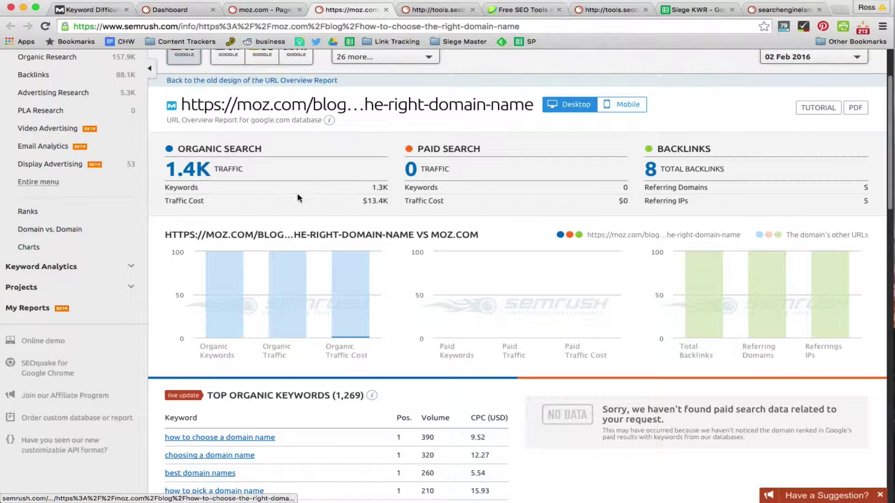
{"action": "scroll", "coordinate": [261, 163], "scroll_direction": "down", "scroll_amount": 1}
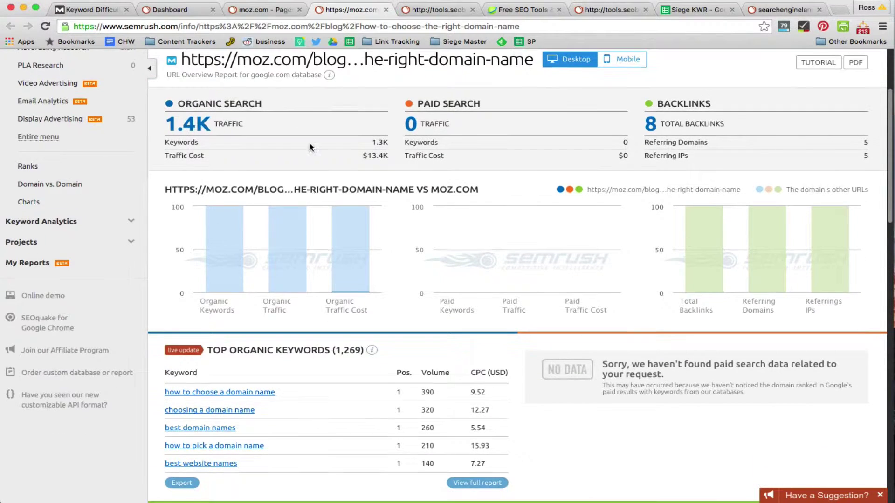
{"action": "scroll", "coordinate": [303, 140], "scroll_direction": "down", "scroll_amount": 2}
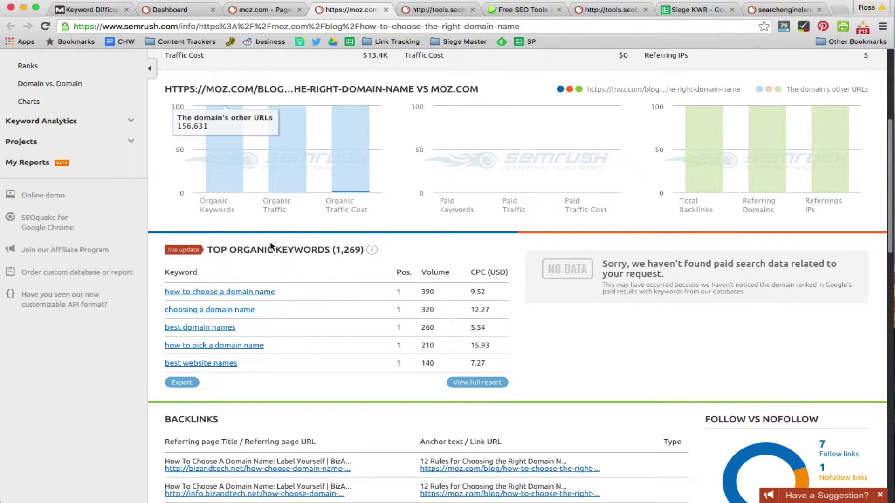
{"action": "scroll", "coordinate": [270, 244], "scroll_direction": "up", "scroll_amount": 5}
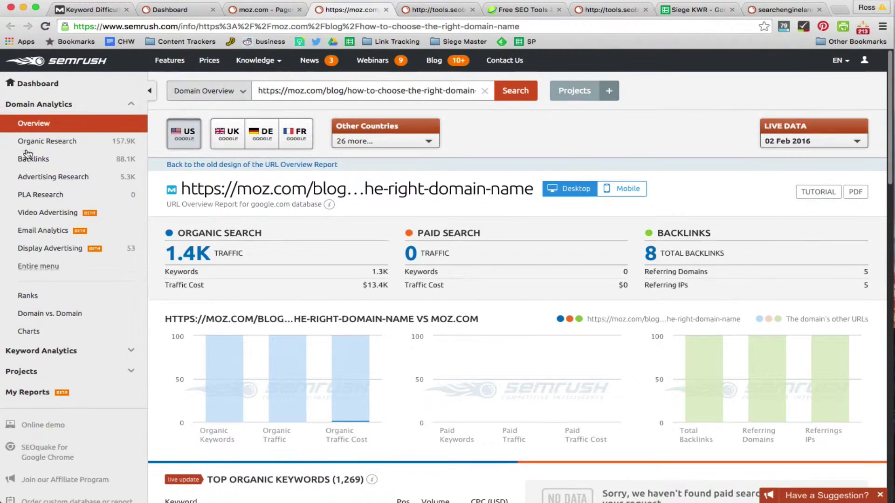
Return to the moz.com page list and scan its top URLs for further topic ideas
{"action": "left_click", "coordinate": [260, 10]}
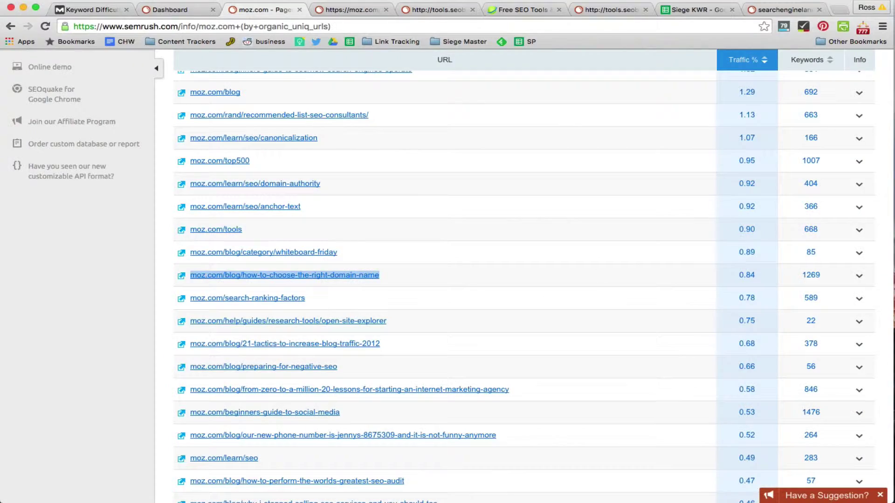
{"action": "scroll", "coordinate": [216, 228], "scroll_direction": "down", "scroll_amount": 4}
{"action": "scroll", "coordinate": [217, 226], "scroll_direction": "up", "scroll_amount": 10}
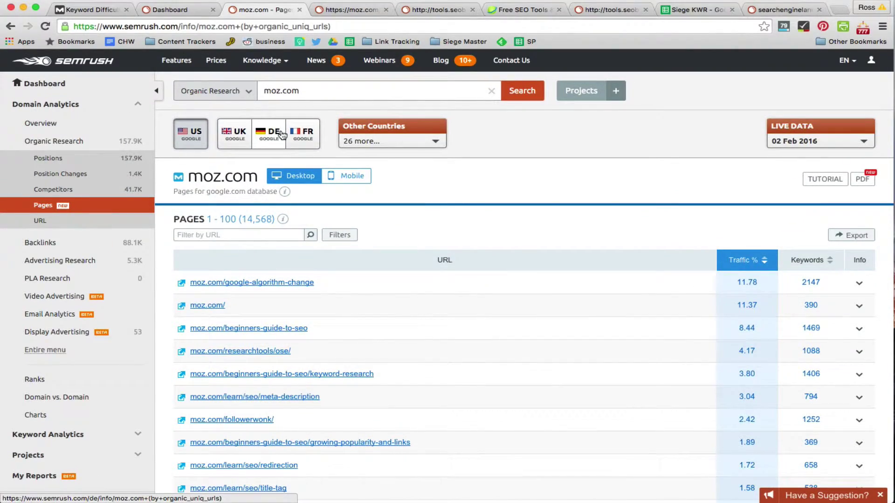
{"action": "scroll", "coordinate": [282, 241], "scroll_direction": "down", "scroll_amount": 15}
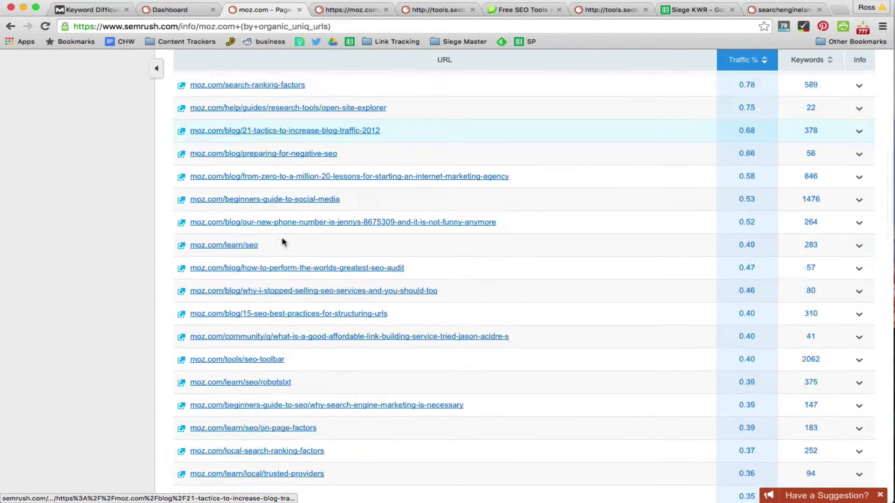
{"action": "scroll", "coordinate": [282, 240], "scroll_direction": "up", "scroll_amount": 15}
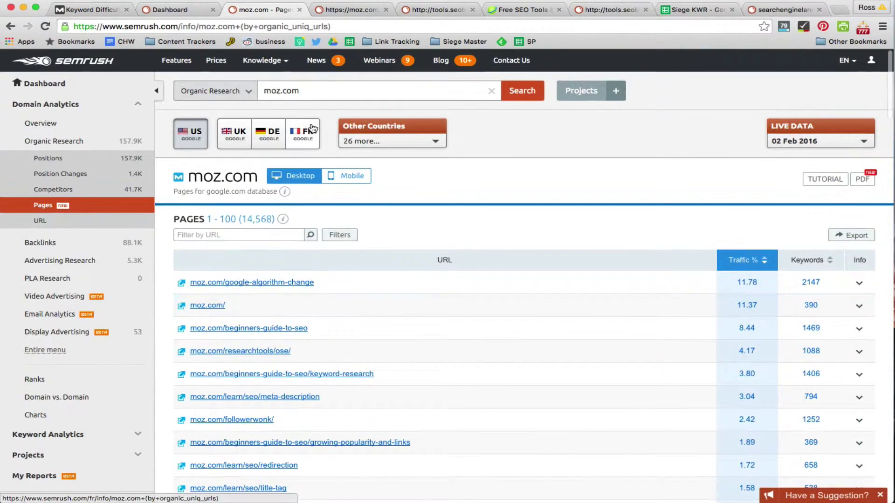
Go back to the SEMrush dashboard and run a search across all reports for moz.com
{"action": "left_click", "coordinate": [300, 92]}
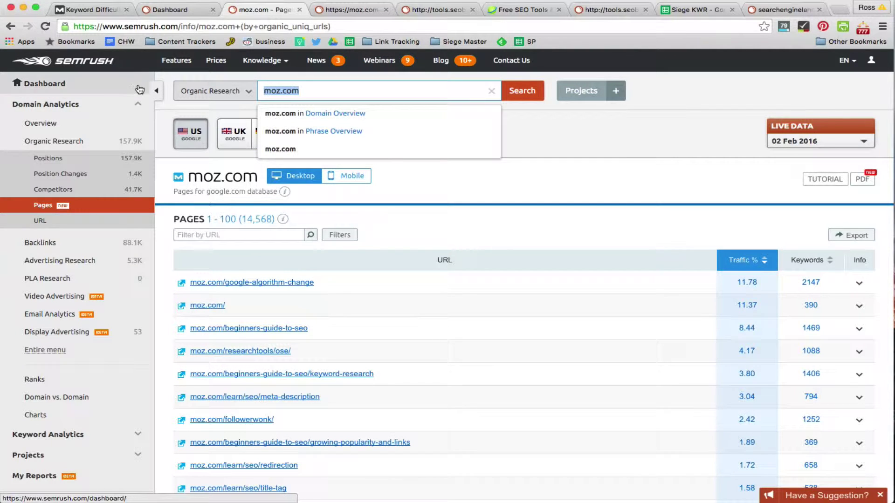
{"action": "left_click", "coordinate": [58, 85]}
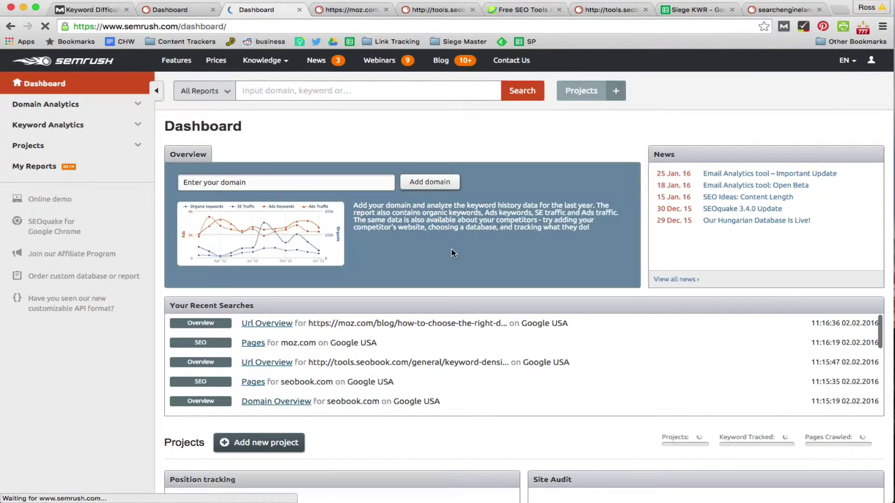
{"action": "scroll", "coordinate": [442, 261], "scroll_direction": "down", "scroll_amount": 5}
{"action": "scroll", "coordinate": [435, 269], "scroll_direction": "down", "scroll_amount": 3}
{"action": "scroll", "coordinate": [354, 186], "scroll_direction": "up", "scroll_amount": 5}
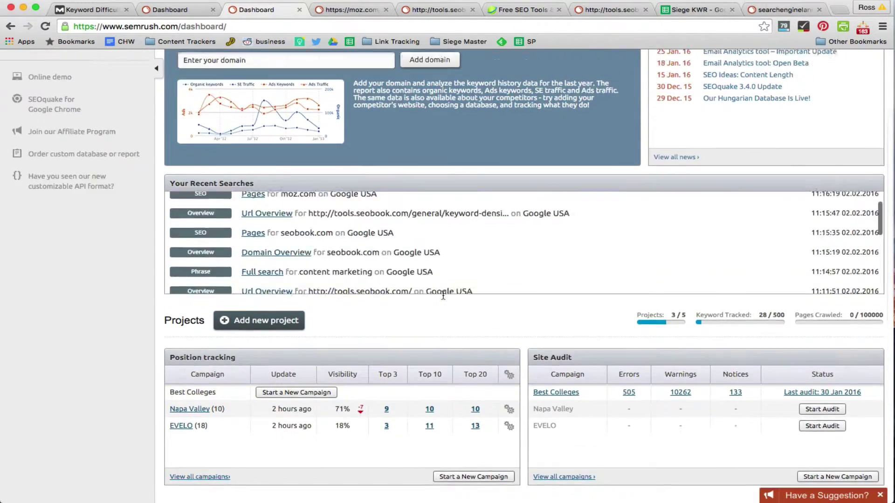
{"action": "left_click", "coordinate": [281, 84]}
{"action": "type", "text": "moz.com"}
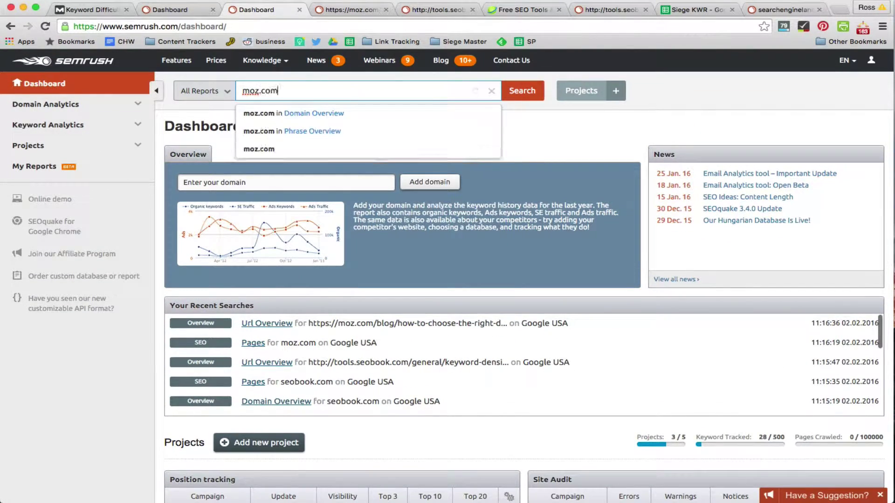
{"action": "key", "text": "Return"}
Examine moz.com's main organic competitors and compare their keywords and traffic on the competitive positioning map
{"action": "scroll", "coordinate": [513, 300], "scroll_direction": "down", "scroll_amount": 5}
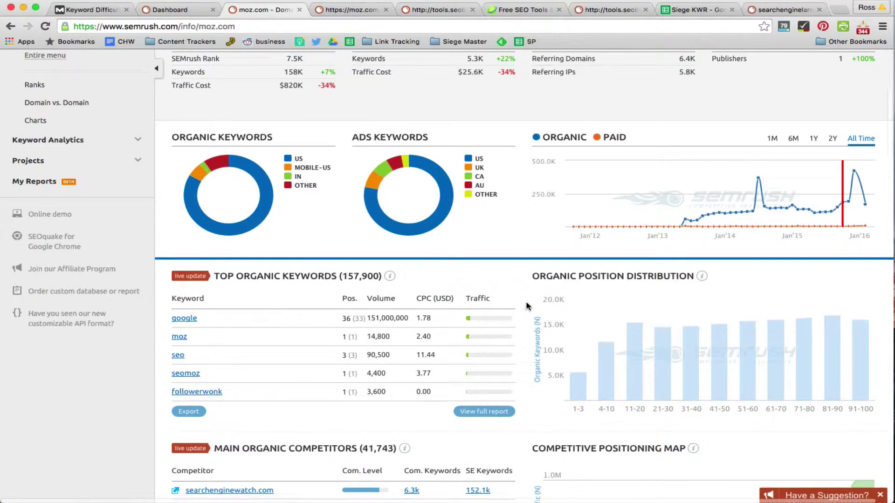
{"action": "scroll", "coordinate": [651, 206], "scroll_direction": "down", "scroll_amount": 2}
{"action": "scroll", "coordinate": [791, 240], "scroll_direction": "down", "scroll_amount": 3}
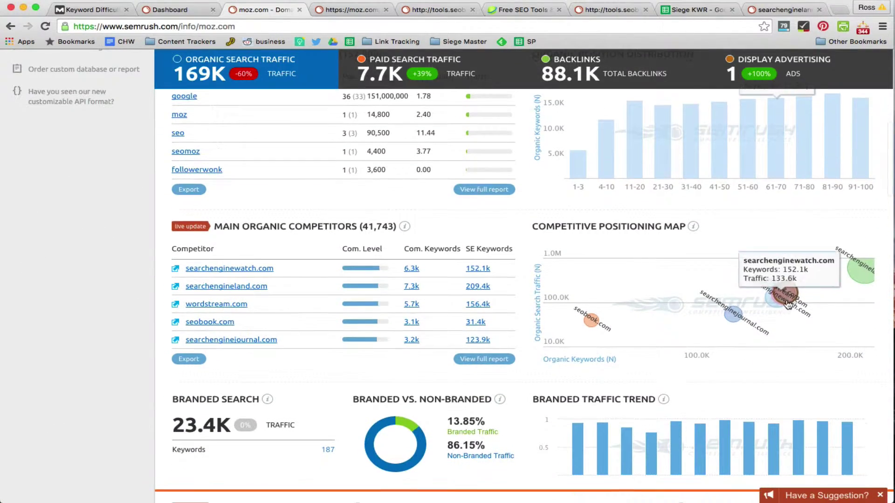
{"action": "mouse_move", "coordinate": [777, 303]}
{"action": "mouse_move", "coordinate": [742, 322]}
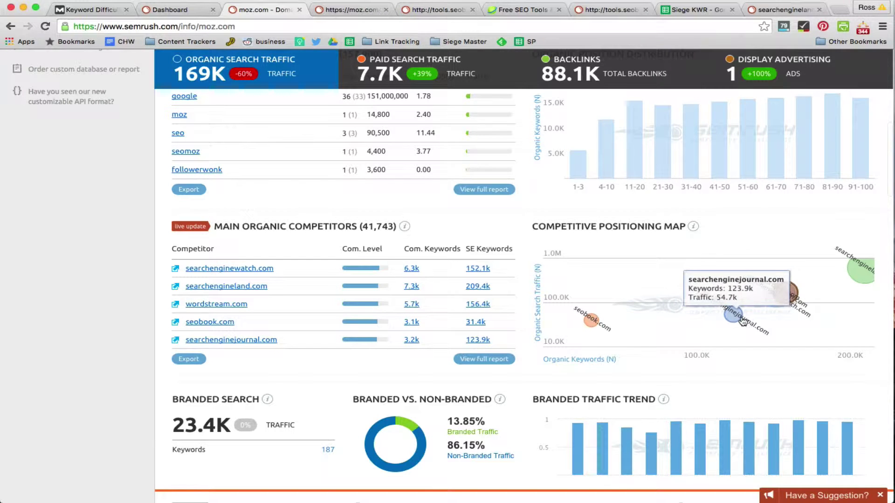
{"action": "mouse_move", "coordinate": [594, 322]}
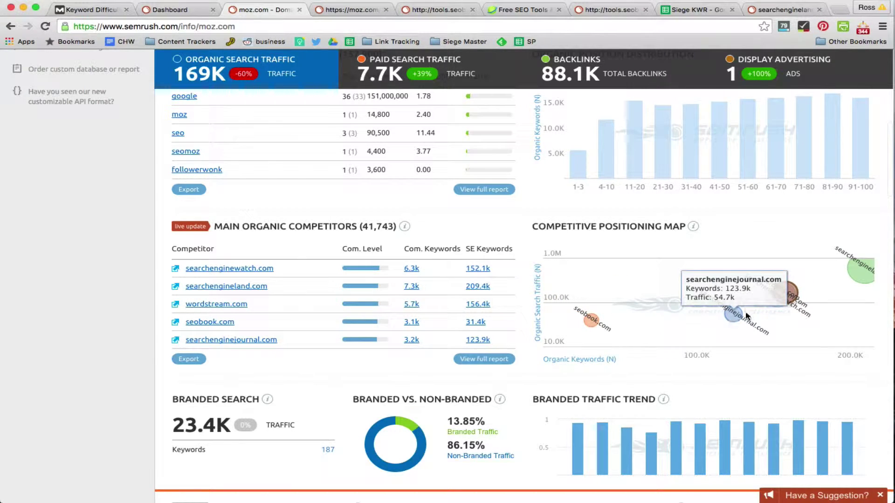
Open the Domain Overview for searchengineland.com from the competitive positioning map and review its top organic keywords
{"action": "mouse_move", "coordinate": [855, 276]}
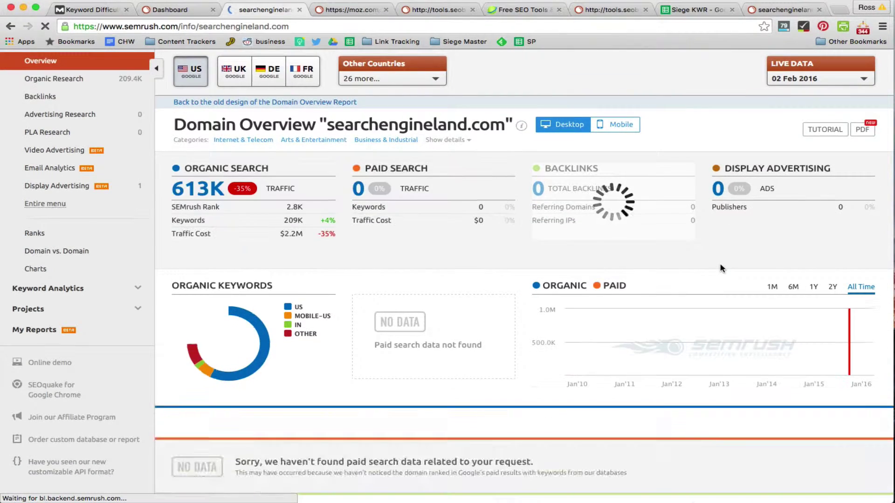
{"action": "scroll", "coordinate": [721, 265], "scroll_direction": "down", "scroll_amount": 5}
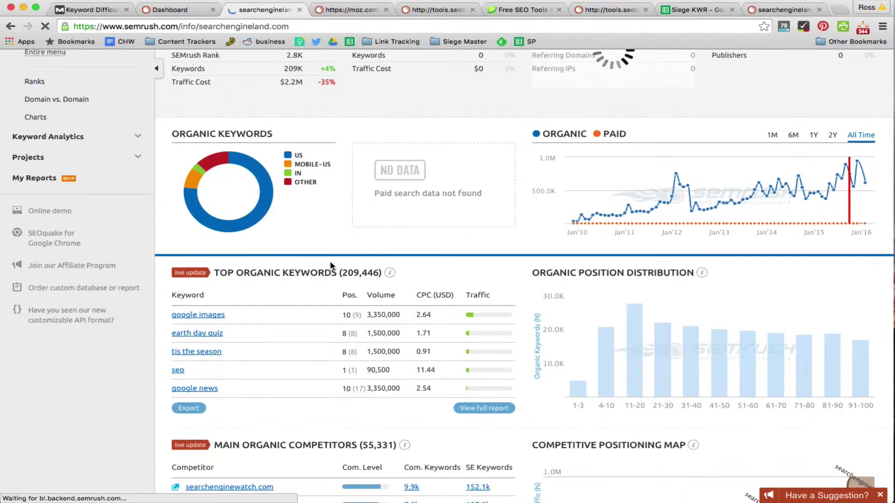
{"action": "scroll", "coordinate": [54, 274], "scroll_direction": "up", "scroll_amount": 6}
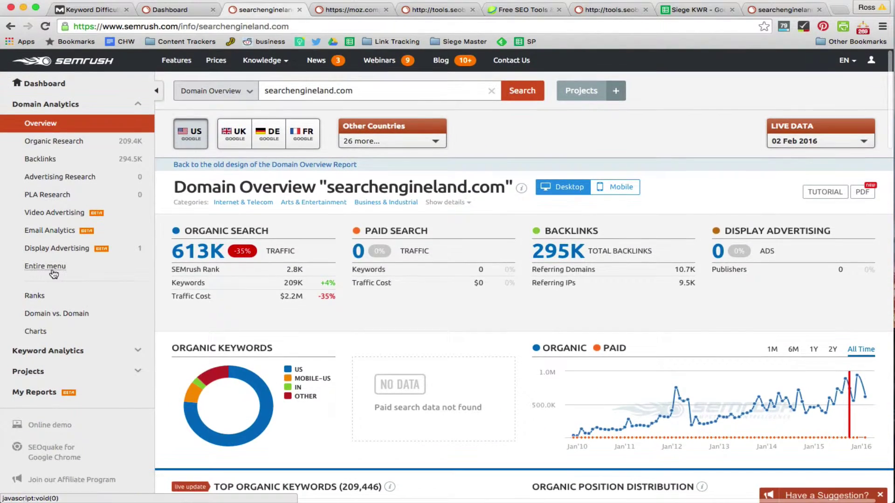
Open the Organic Research Pages report for searchengineland.com and scan its top URLs
{"action": "left_click", "coordinate": [54, 274]}
{"action": "left_click", "coordinate": [106, 155]}
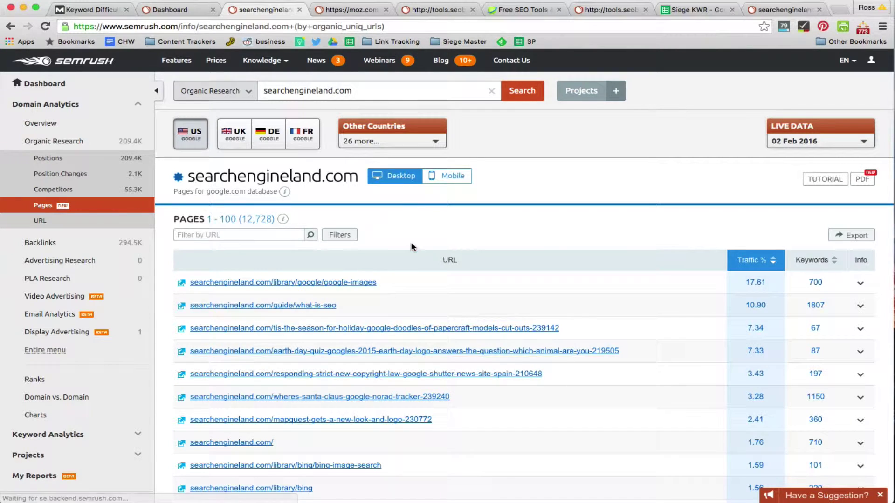
{"action": "scroll", "coordinate": [410, 246], "scroll_direction": "down", "scroll_amount": 2}
{"action": "scroll", "coordinate": [279, 224], "scroll_direction": "down", "scroll_amount": 3}
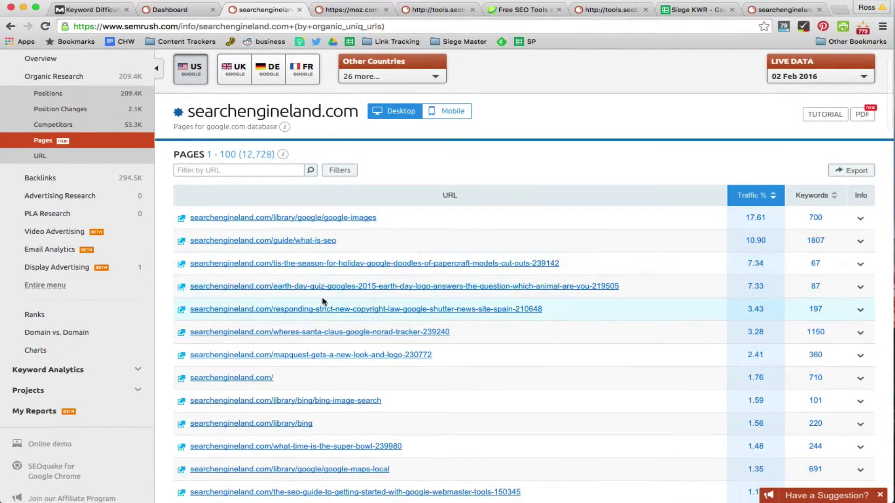
{"action": "scroll", "coordinate": [317, 164], "scroll_direction": "down", "scroll_amount": 1}
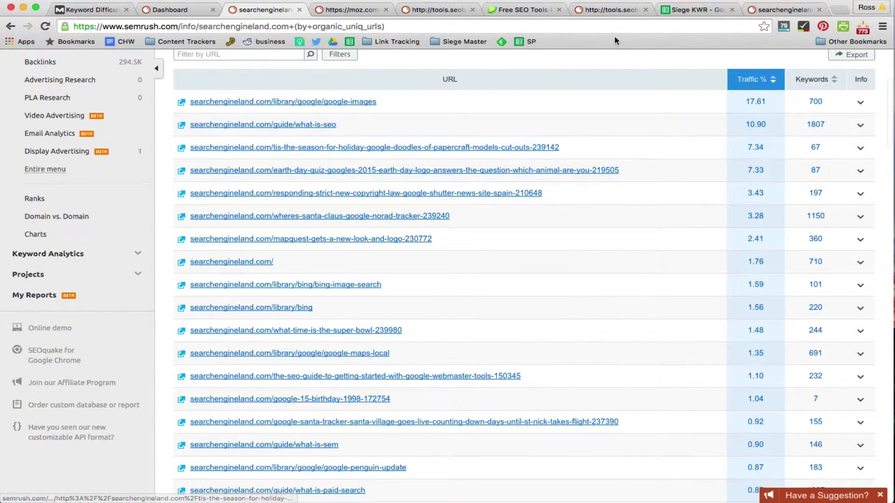
Check the topics in the Siege KWR spreadsheet and reorder the browser tabs so the moz.com URL report follows the searchengineland.com report
{"action": "left_click_drag", "start_coordinate": [683, 15], "coordinate": [301, 14]}
{"action": "left_click", "coordinate": [335, 10]}
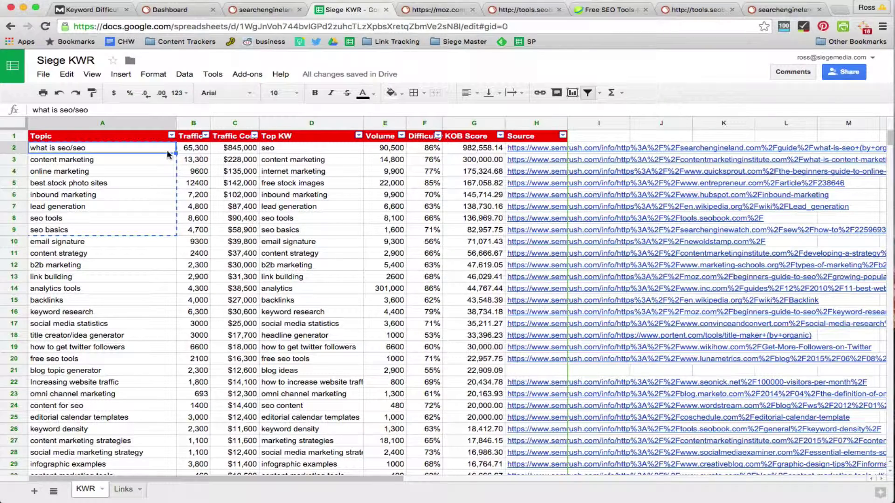
{"action": "left_click", "coordinate": [421, 10]}
{"action": "left_click", "coordinate": [256, 11]}
{"action": "left_click_drag", "start_coordinate": [418, 15], "coordinate": [338, 12]}
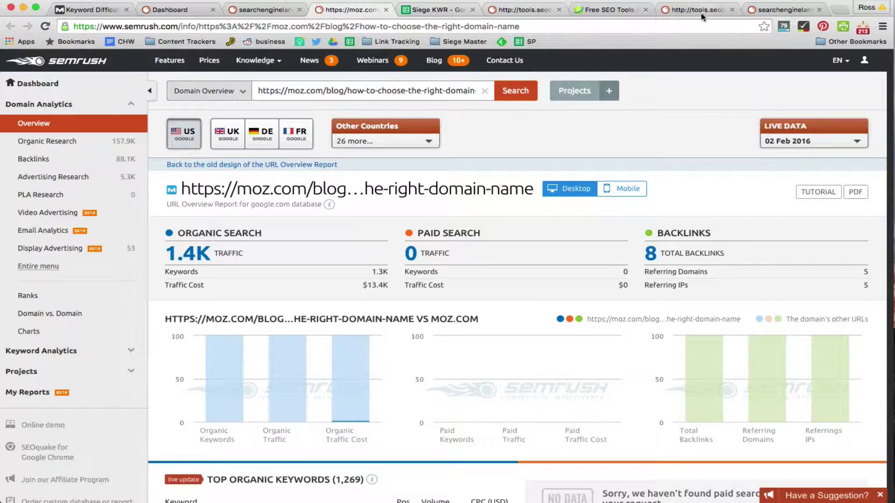
Bring the Domain vs. Domain report beside the moz.com report and examine the keywords searchengineland.com and moz.com share, with positions and volumes
{"action": "left_click_drag", "start_coordinate": [759, 12], "coordinate": [406, 13]}
{"action": "scroll", "coordinate": [337, 132], "scroll_direction": "down", "scroll_amount": 5}
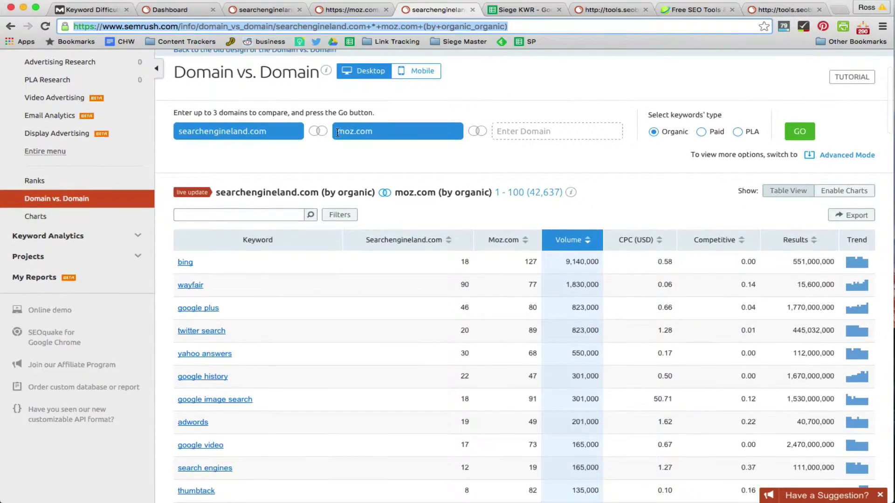
{"action": "scroll", "coordinate": [338, 132], "scroll_direction": "down", "scroll_amount": 3}
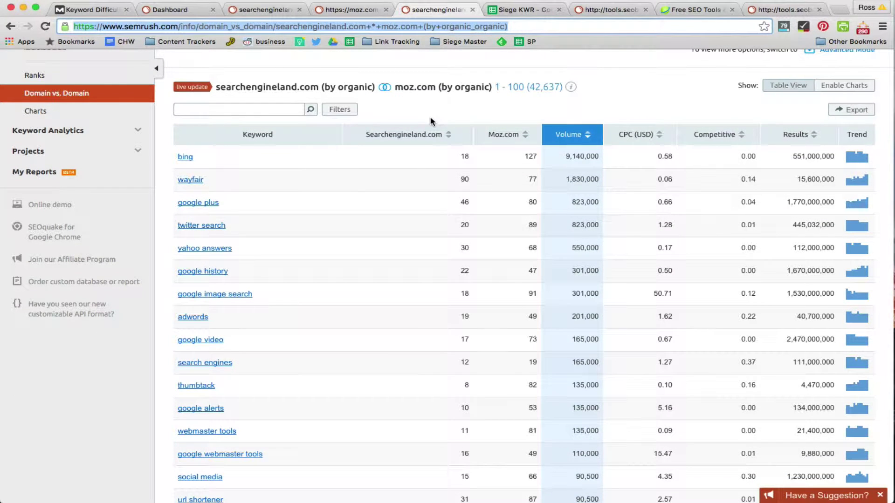
{"action": "scroll", "coordinate": [453, 148], "scroll_direction": "down", "scroll_amount": 2}
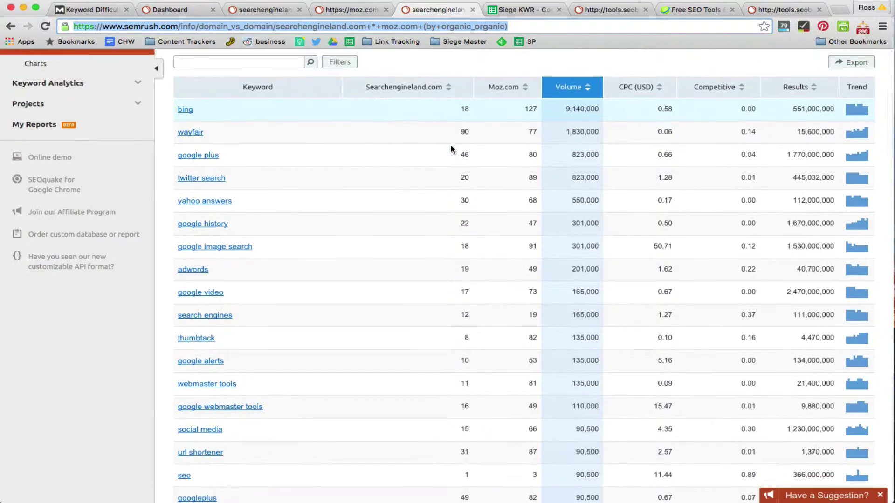
{"action": "scroll", "coordinate": [453, 145], "scroll_direction": "up", "scroll_amount": 5}
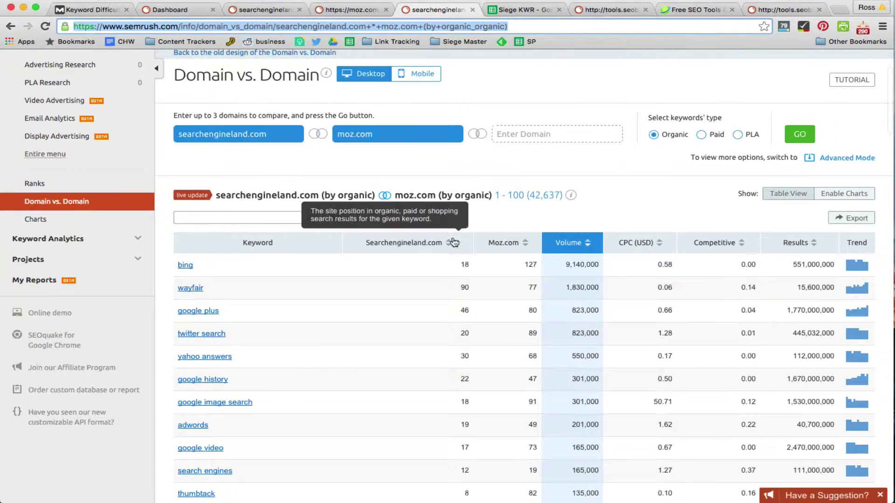
{"action": "scroll", "coordinate": [433, 242], "scroll_direction": "up", "scroll_amount": 3}
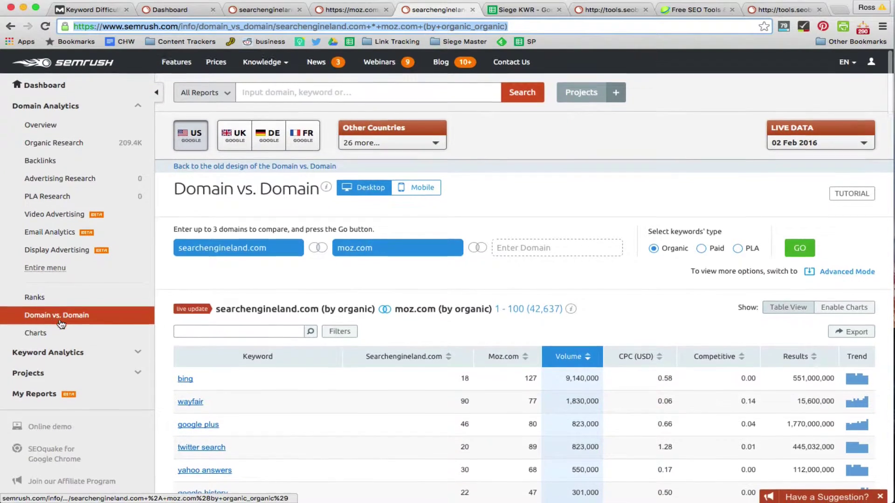
{"action": "scroll", "coordinate": [491, 261], "scroll_direction": "down", "scroll_amount": 2}
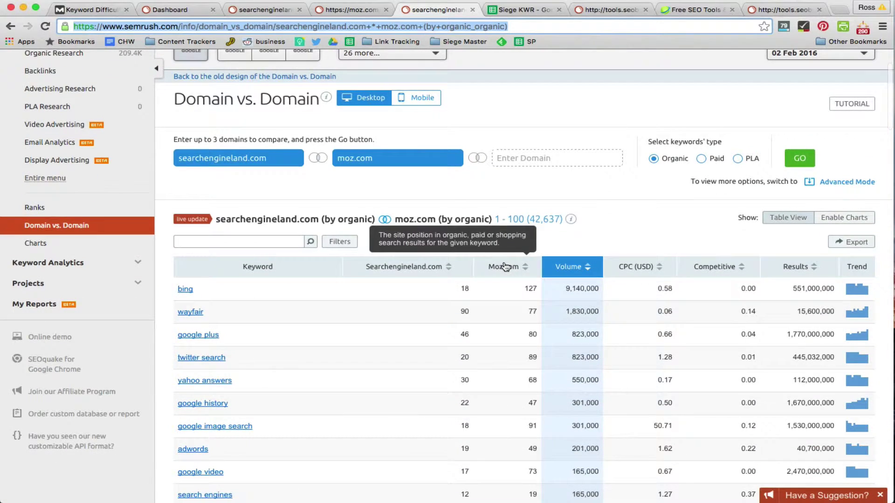
{"action": "scroll", "coordinate": [505, 268], "scroll_direction": "down", "scroll_amount": 2}
{"action": "scroll", "coordinate": [506, 298], "scroll_direction": "up", "scroll_amount": 3}
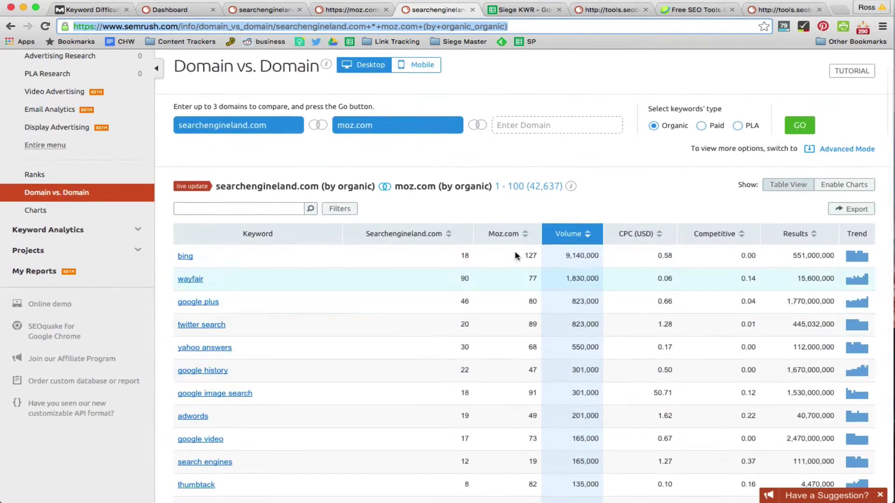
Show the searchengineland.com and moz.com organic keyword comparison as charts instead of a table
{"action": "scroll", "coordinate": [398, 244], "scroll_direction": "up", "scroll_amount": 1}
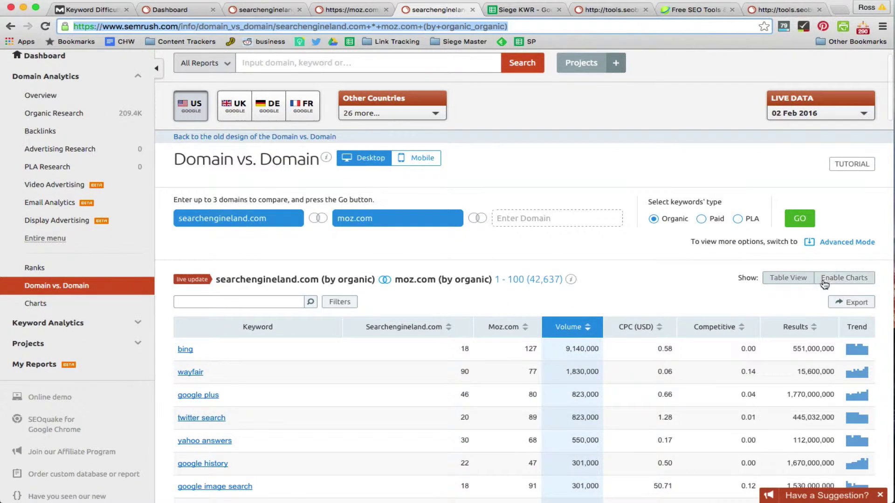
{"action": "left_click", "coordinate": [843, 278]}
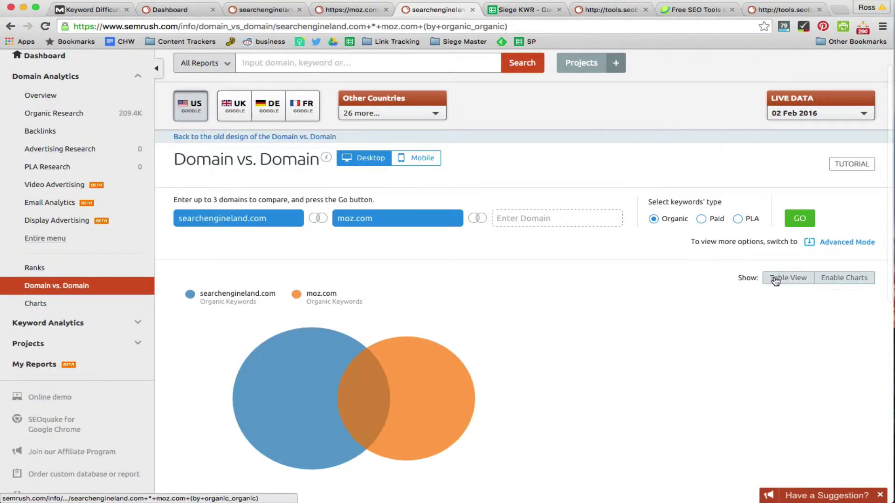
{"action": "scroll", "coordinate": [495, 230], "scroll_direction": "down", "scroll_amount": 3}
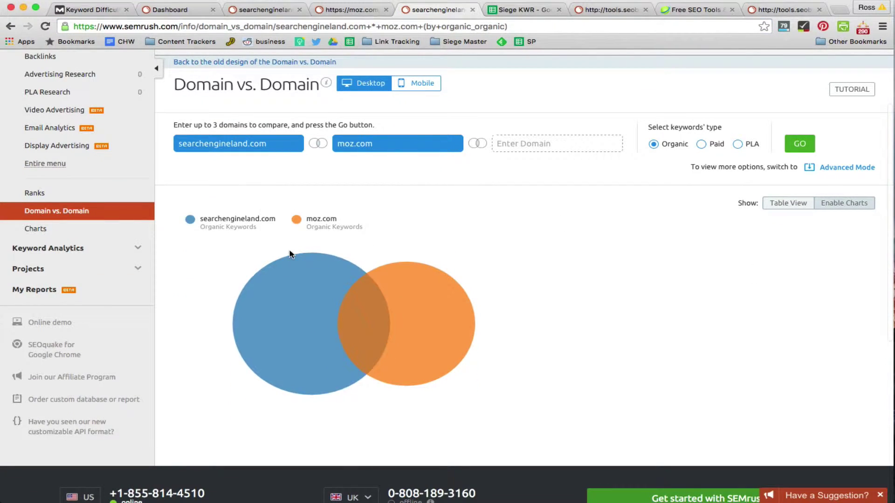
Inspect the Venn chart's overlap and the individual organic keyword circles of searchengineland.com and moz.com
{"action": "mouse_move", "coordinate": [368, 337]}
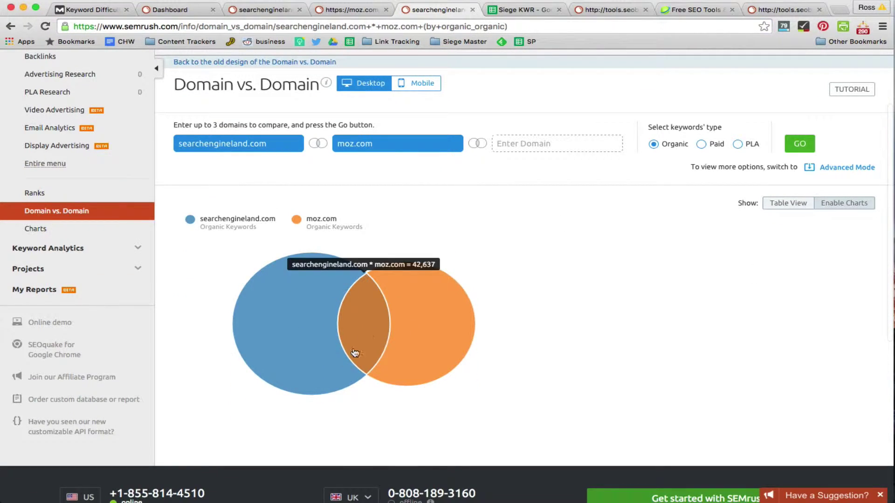
{"action": "mouse_move", "coordinate": [342, 357]}
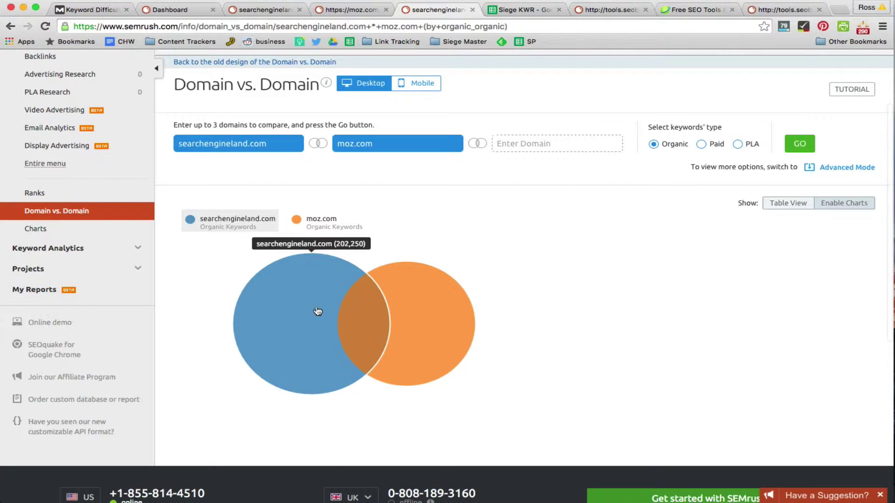
{"action": "scroll", "coordinate": [256, 336], "scroll_direction": "down", "scroll_amount": 1}
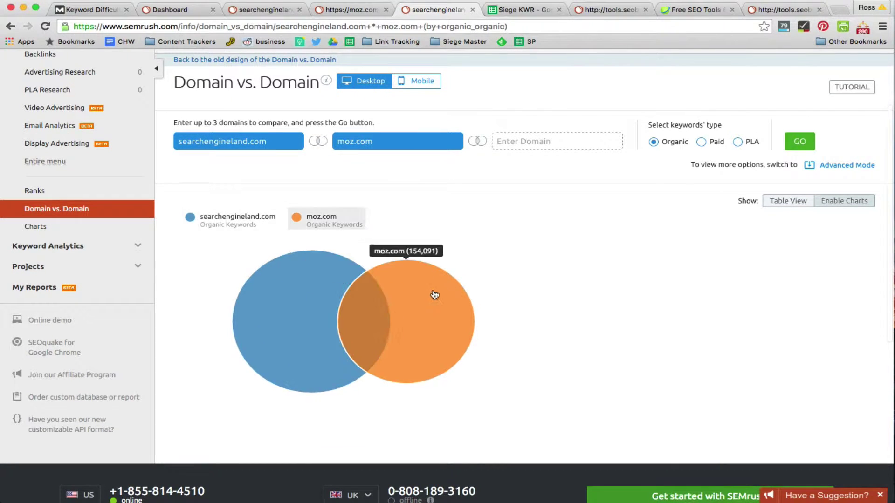
{"action": "mouse_move", "coordinate": [435, 298]}
{"action": "mouse_move", "coordinate": [312, 278]}
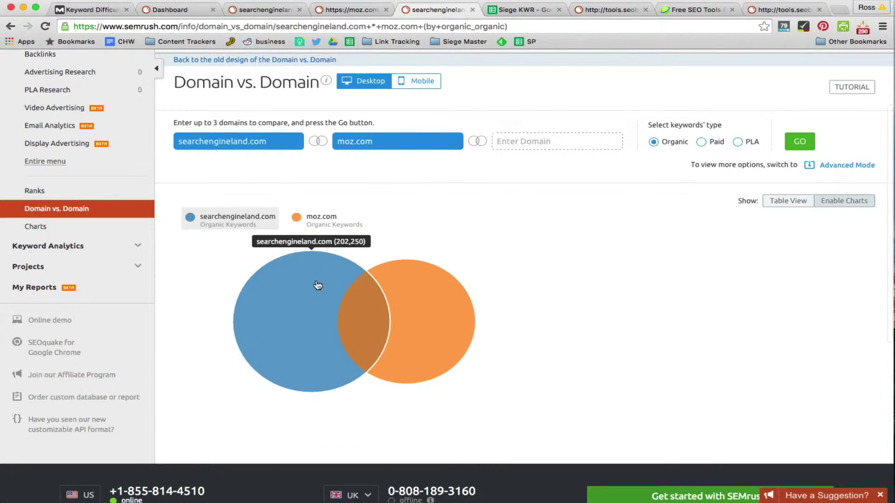
Show the comparison as a table sorted ascending by searchengineland.com position and check the "what is social media marketing" row
{"action": "left_click", "coordinate": [783, 200]}
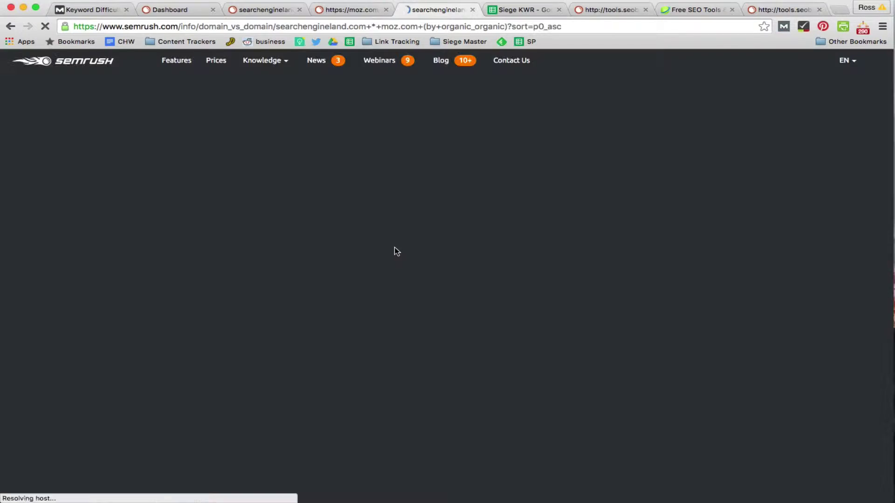
{"action": "scroll", "coordinate": [401, 262], "scroll_direction": "down", "scroll_amount": 3}
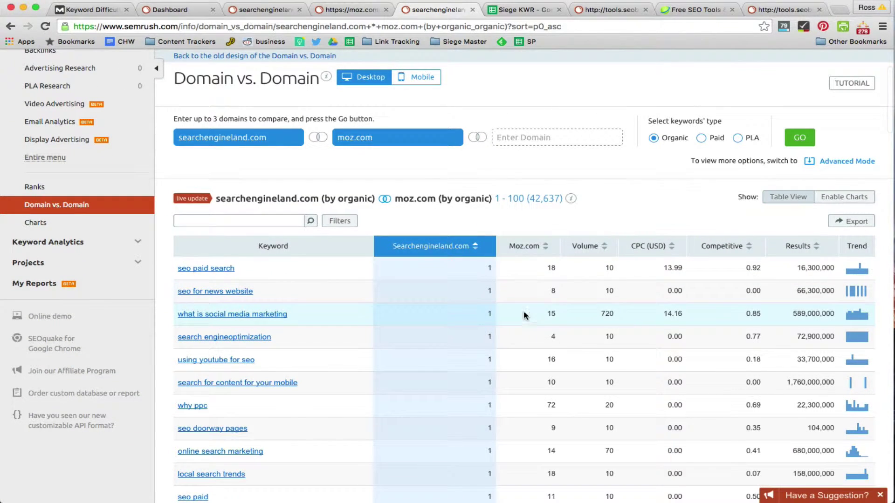
{"action": "scroll", "coordinate": [487, 289], "scroll_direction": "up", "scroll_amount": 1}
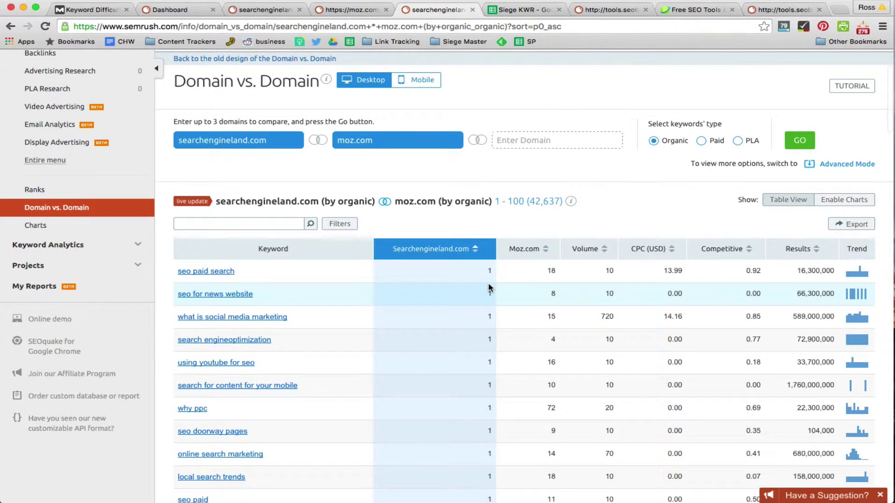
{"action": "scroll", "coordinate": [488, 288], "scroll_direction": "down", "scroll_amount": 3}
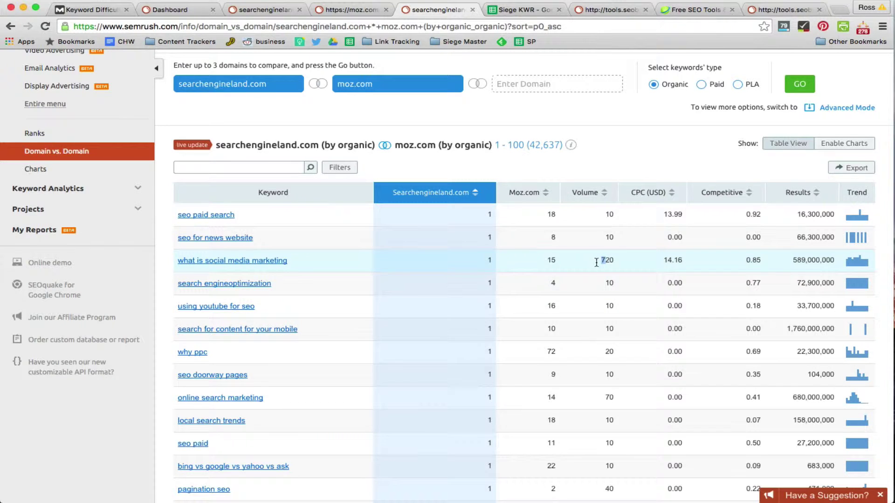
{"action": "scroll", "coordinate": [595, 260], "scroll_direction": "down", "scroll_amount": 2}
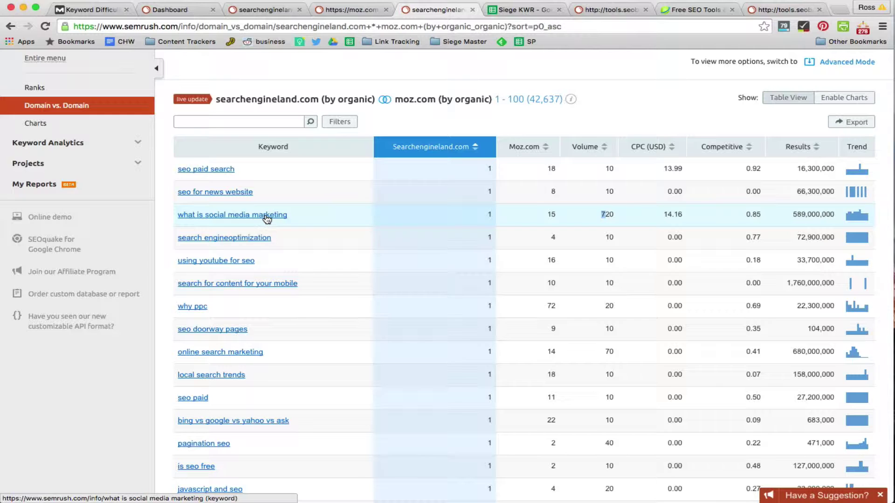
Scan the keywords searchengineland.com ranks first for, comparing moz.com positions and volumes, with attention to the "seo news" row
{"action": "scroll", "coordinate": [267, 217], "scroll_direction": "down", "scroll_amount": 10}
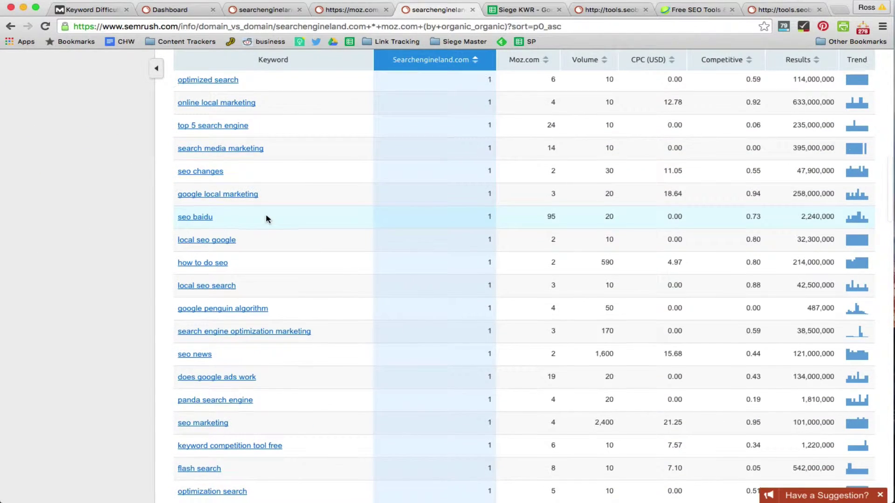
{"action": "scroll", "coordinate": [266, 215], "scroll_direction": "down", "scroll_amount": 3}
{"action": "scroll", "coordinate": [300, 272], "scroll_direction": "down", "scroll_amount": 1}
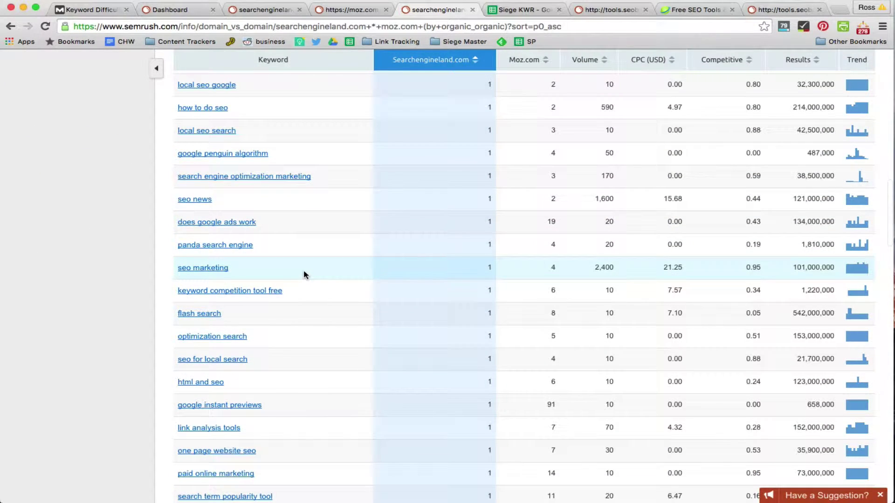
{"action": "scroll", "coordinate": [622, 269], "scroll_direction": "down", "scroll_amount": 9}
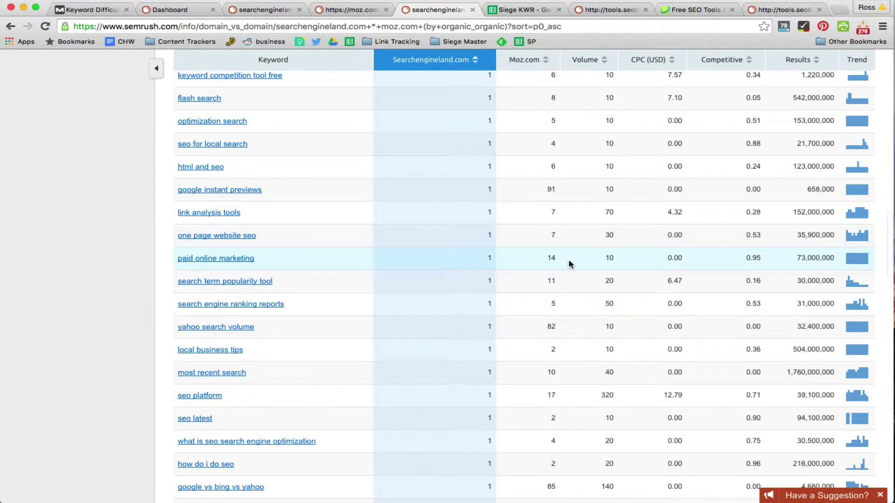
{"action": "scroll", "coordinate": [564, 263], "scroll_direction": "up", "scroll_amount": 1}
{"action": "scroll", "coordinate": [559, 265], "scroll_direction": "down", "scroll_amount": 3}
{"action": "scroll", "coordinate": [563, 269], "scroll_direction": "up", "scroll_amount": 4}
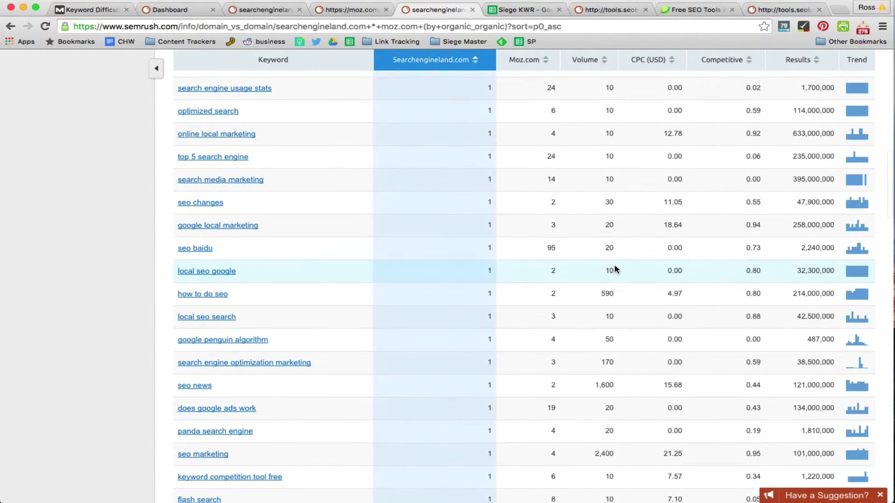
{"action": "scroll", "coordinate": [601, 373], "scroll_direction": "down", "scroll_amount": 3}
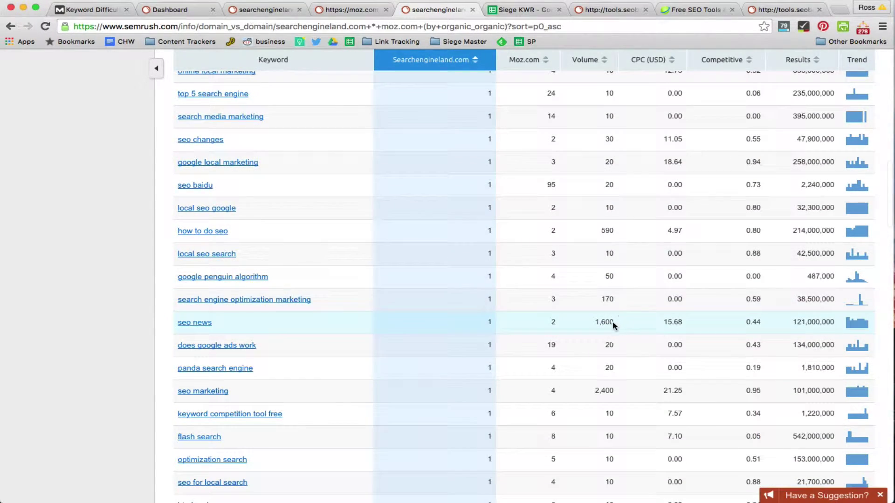
{"action": "left_click_drag", "start_coordinate": [613, 323], "coordinate": [596, 323]}
{"action": "left_click", "coordinate": [595, 322]}
{"action": "scroll", "coordinate": [594, 328], "scroll_direction": "up", "scroll_amount": 4}
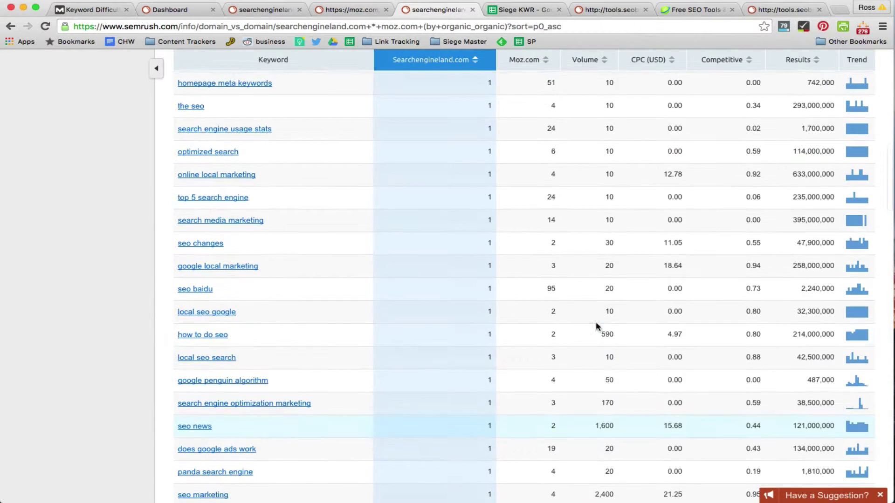
{"action": "scroll", "coordinate": [559, 368], "scroll_direction": "down", "scroll_amount": 4}
{"action": "scroll", "coordinate": [486, 372], "scroll_direction": "up", "scroll_amount": 1}
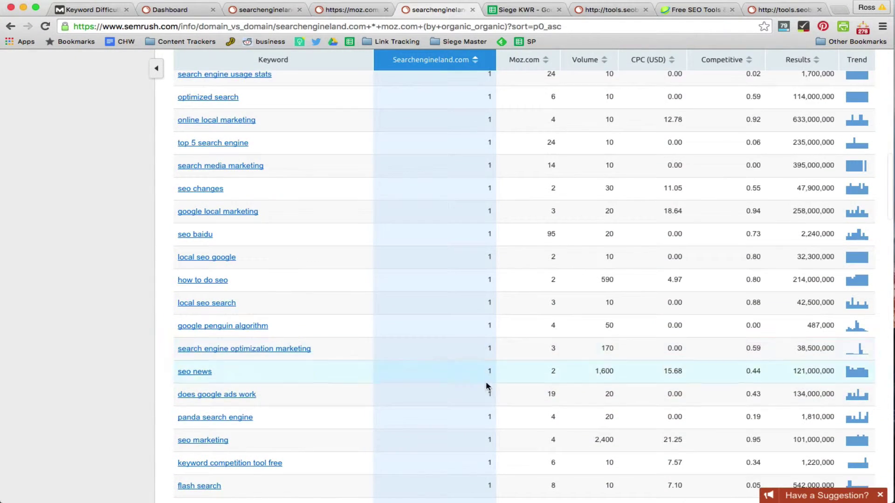
Review the remaining keywords on the first results page, including the moz.com position and volume for "google vs bing vs yahoo"
{"action": "scroll", "coordinate": [487, 387], "scroll_direction": "down", "scroll_amount": 14}
{"action": "scroll", "coordinate": [487, 391], "scroll_direction": "down", "scroll_amount": 1}
{"action": "scroll", "coordinate": [485, 393], "scroll_direction": "down", "scroll_amount": 3}
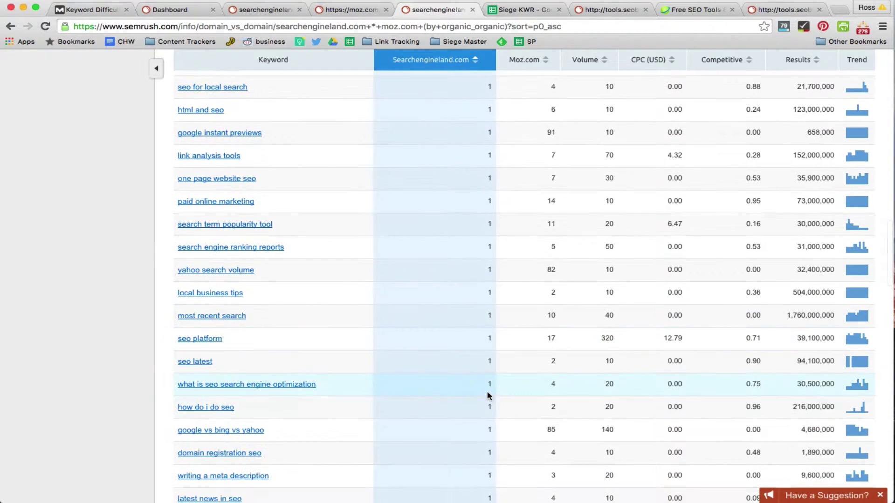
{"action": "scroll", "coordinate": [503, 419], "scroll_direction": "down", "scroll_amount": 2}
{"action": "scroll", "coordinate": [500, 372], "scroll_direction": "down", "scroll_amount": 1}
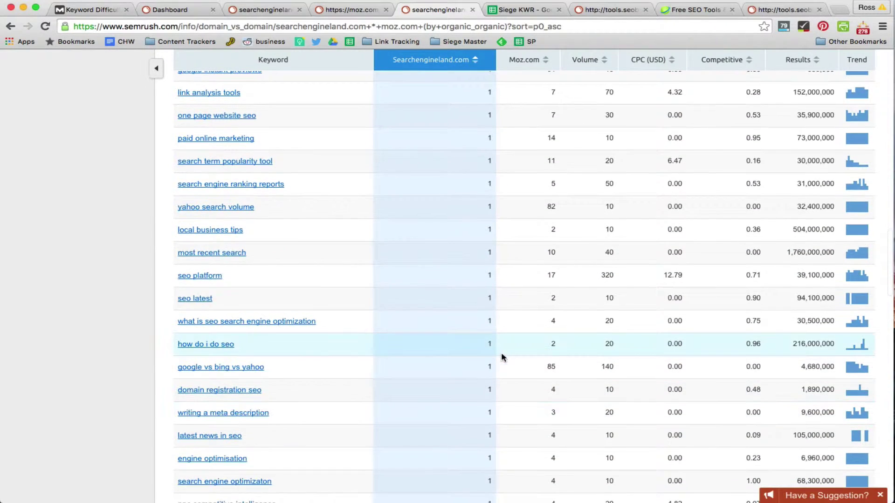
{"action": "scroll", "coordinate": [496, 362], "scroll_direction": "down", "scroll_amount": 3}
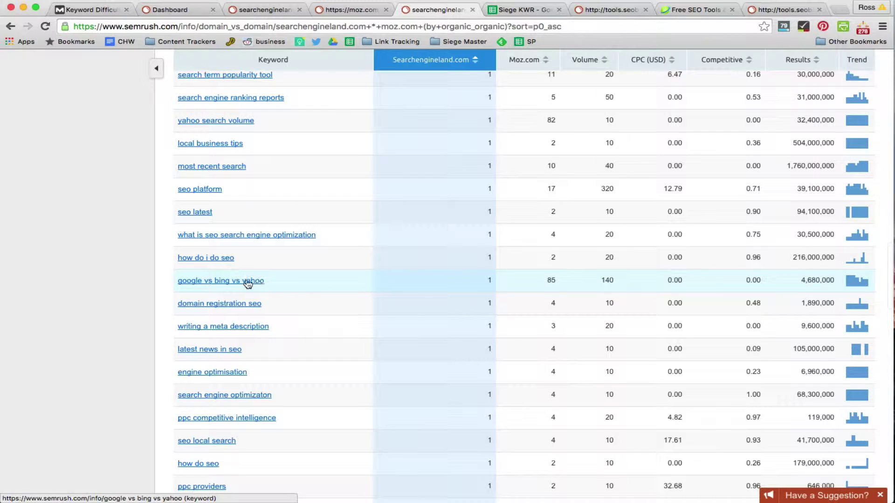
{"action": "scroll", "coordinate": [605, 297], "scroll_direction": "down", "scroll_amount": 10}
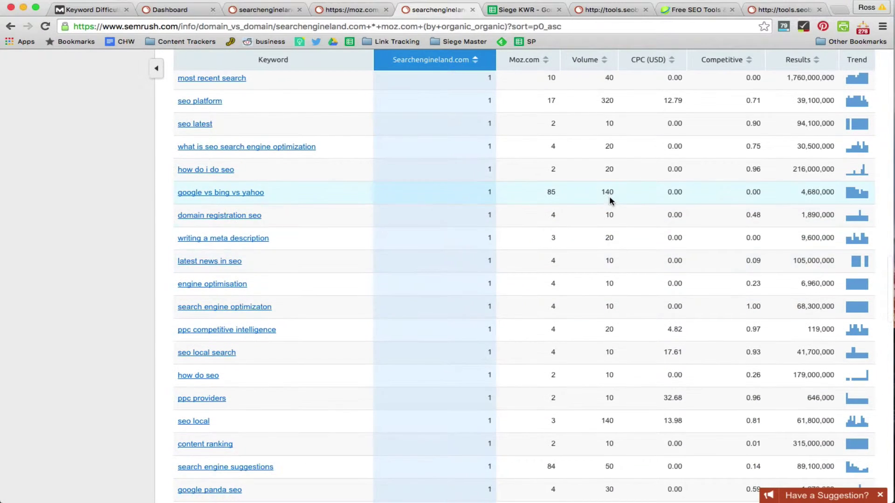
{"action": "scroll", "coordinate": [605, 201], "scroll_direction": "down", "scroll_amount": 20}
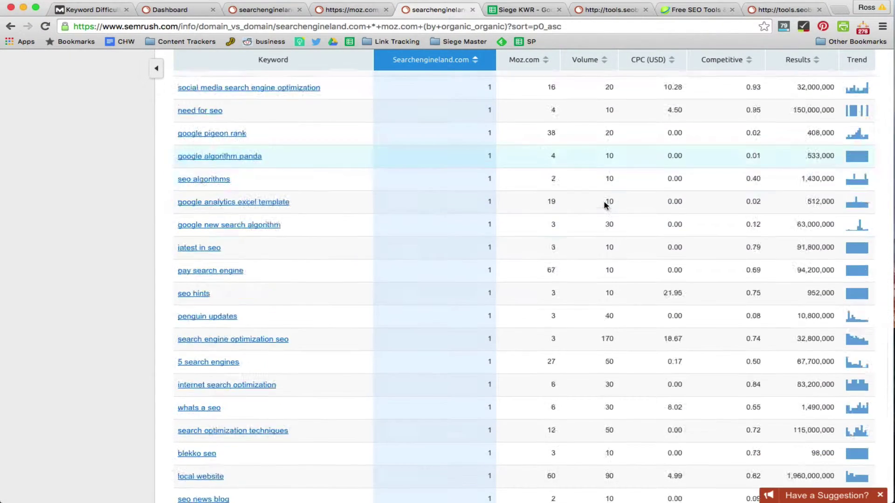
{"action": "scroll", "coordinate": [600, 216], "scroll_direction": "down", "scroll_amount": 2}
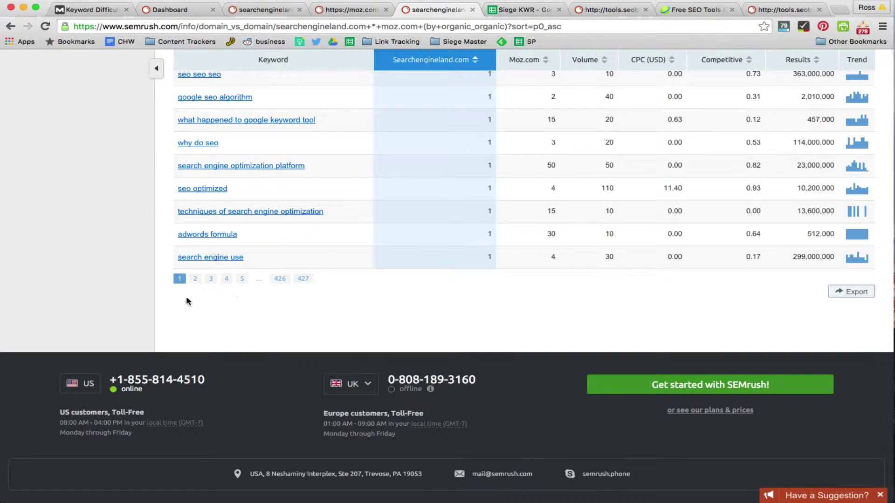
Open page 2 of the shared keywords and scan it for terms where moz.com ranks poorly despite search volume
{"action": "left_click", "coordinate": [195, 278]}
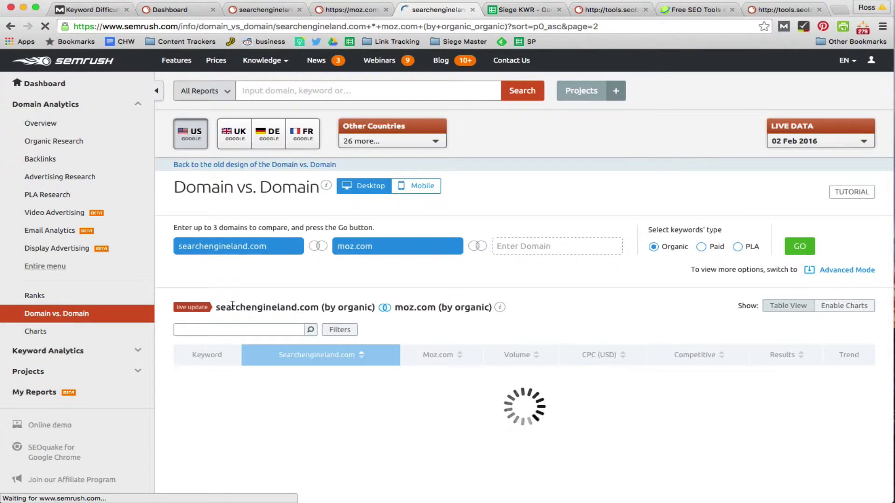
{"action": "scroll", "coordinate": [468, 321], "scroll_direction": "down", "scroll_amount": 15}
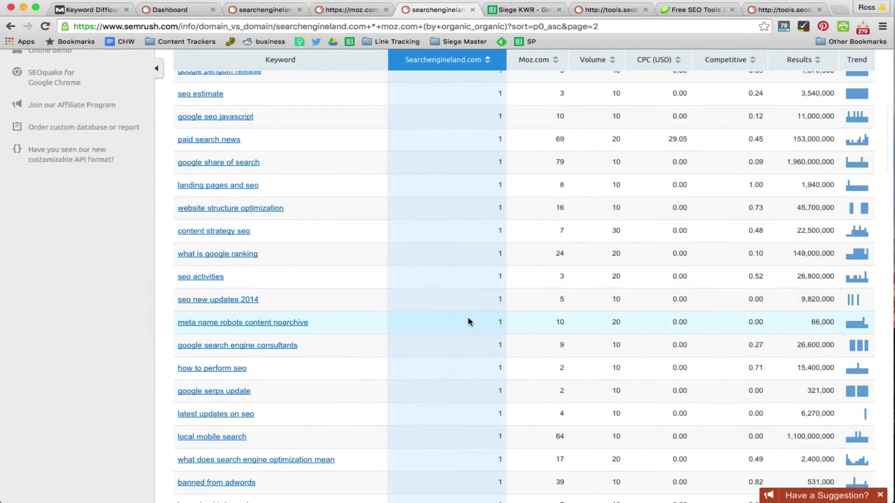
{"action": "scroll", "coordinate": [472, 322], "scroll_direction": "down", "scroll_amount": 10}
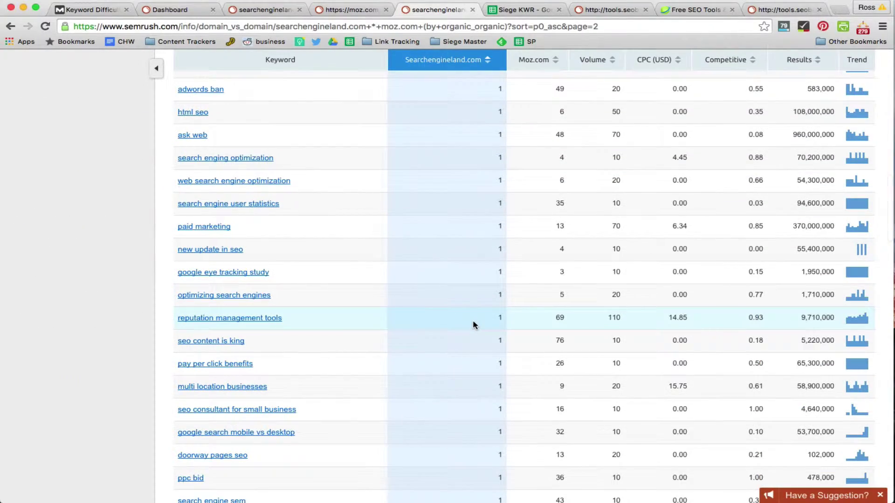
{"action": "scroll", "coordinate": [359, 324], "scroll_direction": "up", "scroll_amount": 4}
{"action": "scroll", "coordinate": [471, 362], "scroll_direction": "down", "scroll_amount": 10}
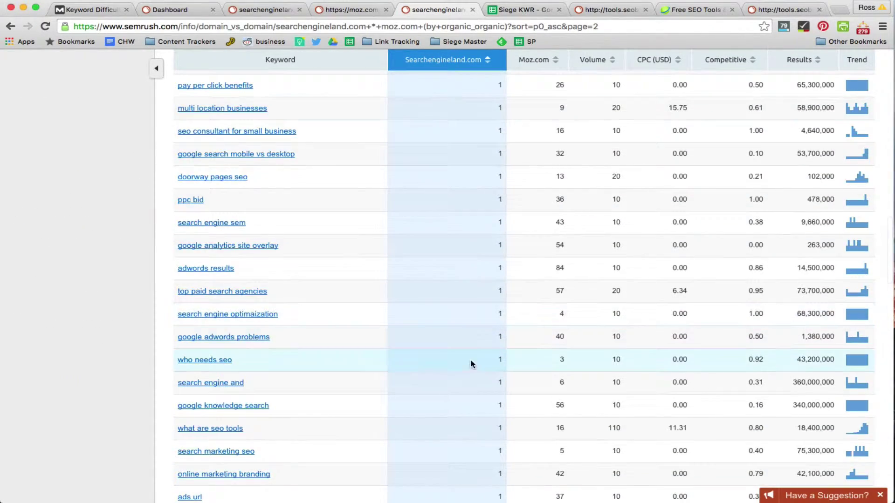
{"action": "scroll", "coordinate": [478, 366], "scroll_direction": "down", "scroll_amount": 7}
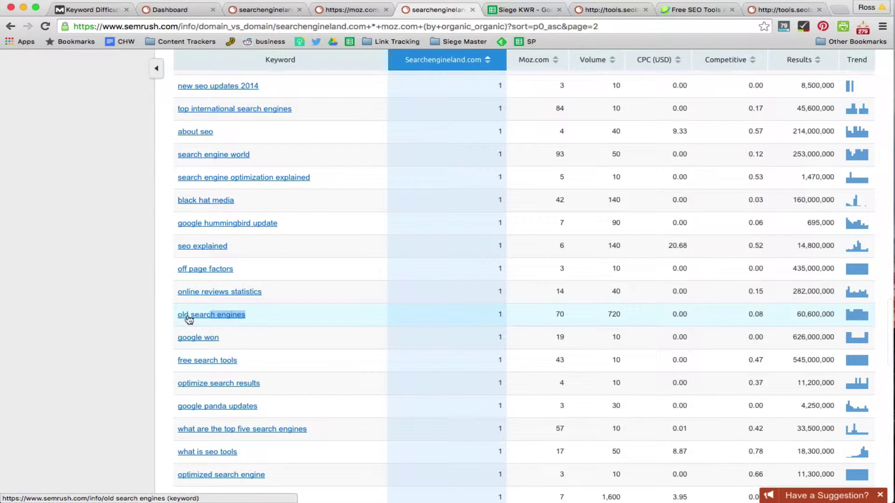
Examine the positions and volumes in the "old search engines" and "eliot search engine" rows, and review the rest of the page
{"action": "left_click_drag", "start_coordinate": [187, 317], "coordinate": [648, 313]}
{"action": "scroll", "coordinate": [648, 316], "scroll_direction": "down", "scroll_amount": 3}
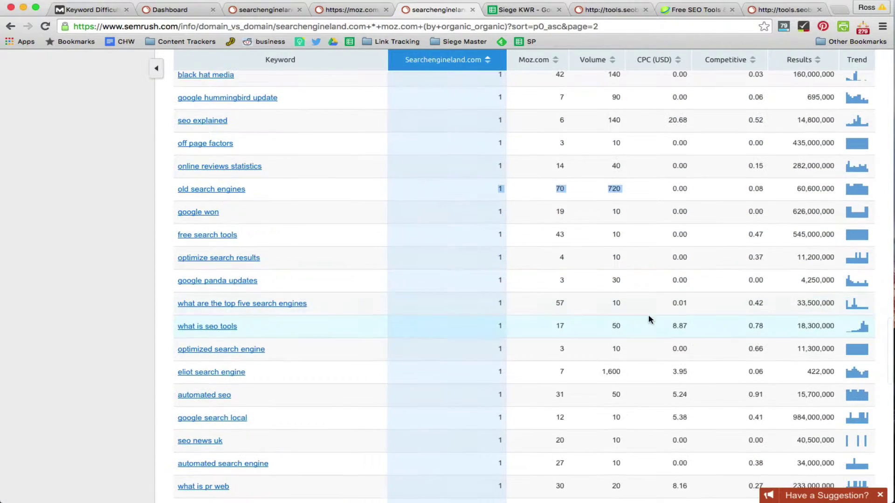
{"action": "left_click", "coordinate": [541, 203]}
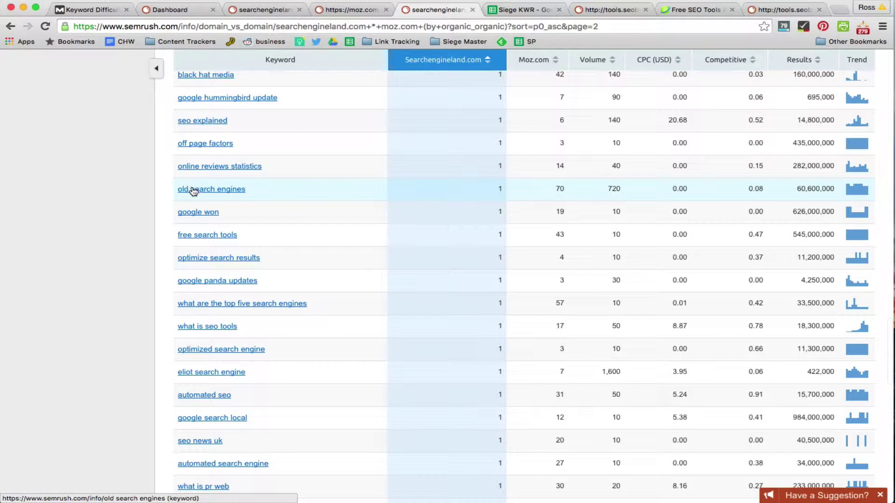
{"action": "scroll", "coordinate": [184, 195], "scroll_direction": "down", "scroll_amount": 2}
{"action": "scroll", "coordinate": [187, 197], "scroll_direction": "down", "scroll_amount": 1}
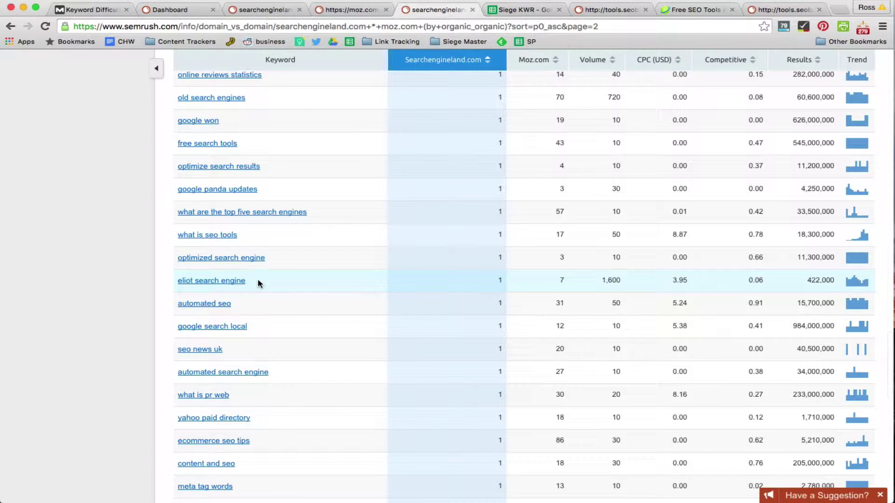
{"action": "scroll", "coordinate": [256, 282], "scroll_direction": "down", "scroll_amount": 6}
{"action": "scroll", "coordinate": [258, 283], "scroll_direction": "down", "scroll_amount": 2}
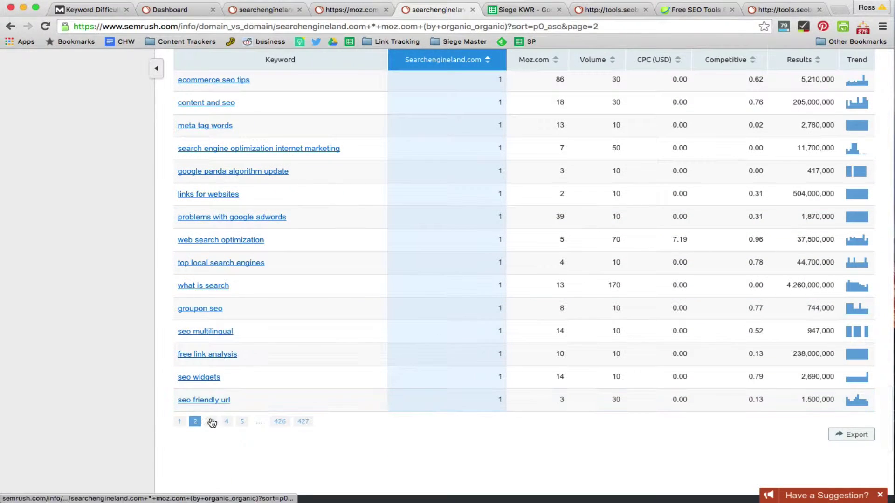
Open page 3 of the shared keywords and look over its first rows and the comparison settings
{"action": "left_click", "coordinate": [210, 421]}
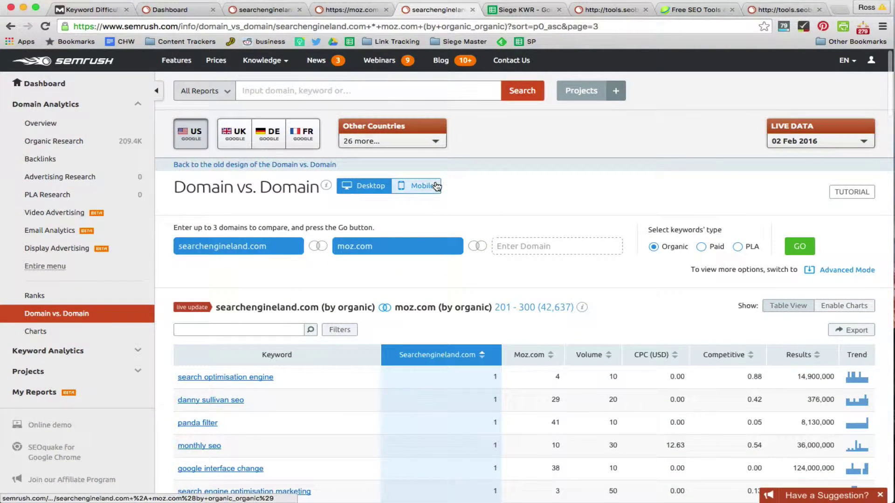
{"action": "scroll", "coordinate": [433, 185], "scroll_direction": "down", "scroll_amount": 3}
{"action": "scroll", "coordinate": [433, 186], "scroll_direction": "up", "scroll_amount": 3}
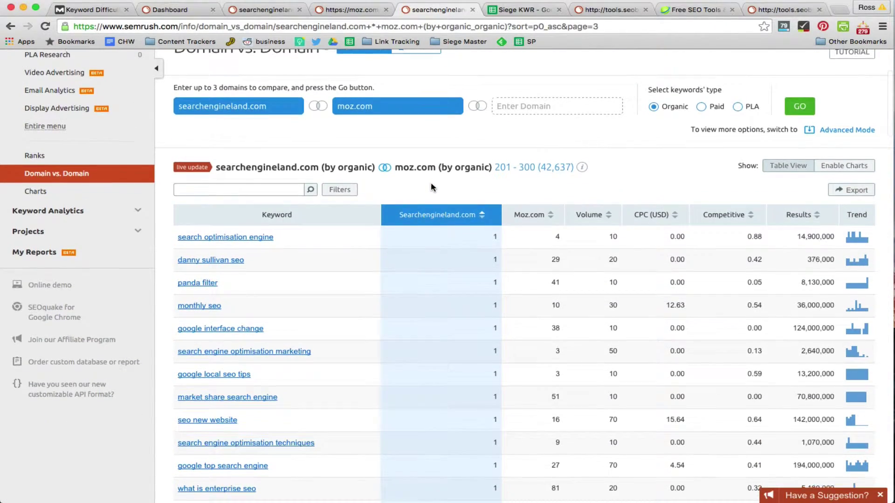
{"action": "scroll", "coordinate": [433, 183], "scroll_direction": "up", "scroll_amount": 2}
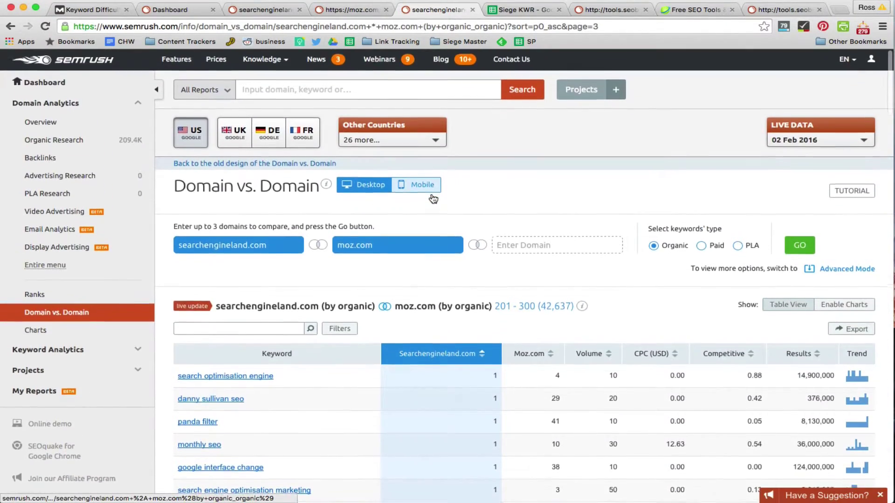
{"action": "scroll", "coordinate": [433, 196], "scroll_direction": "down", "scroll_amount": 2}
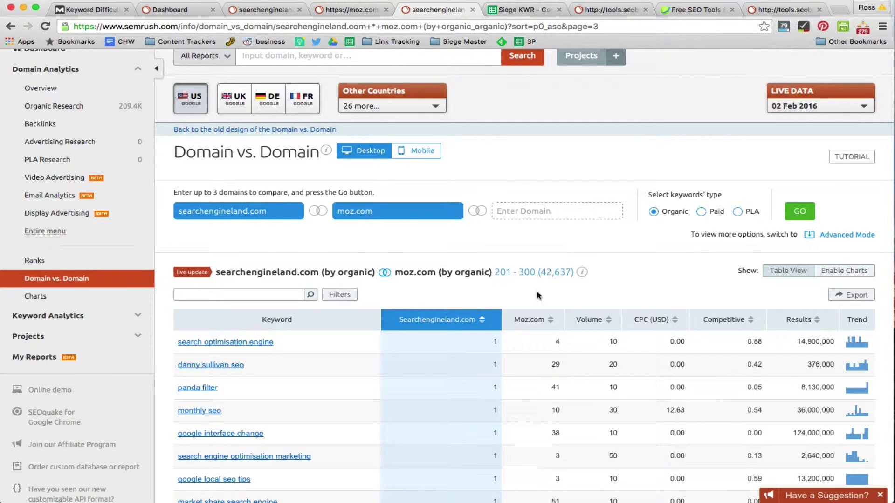
Switch to Moz's Keyword Difficulty tool and check the difficulty of the keyword "what is seo" on Google United States
{"action": "left_click_drag", "start_coordinate": [84, 14], "coordinate": [242, 11]}
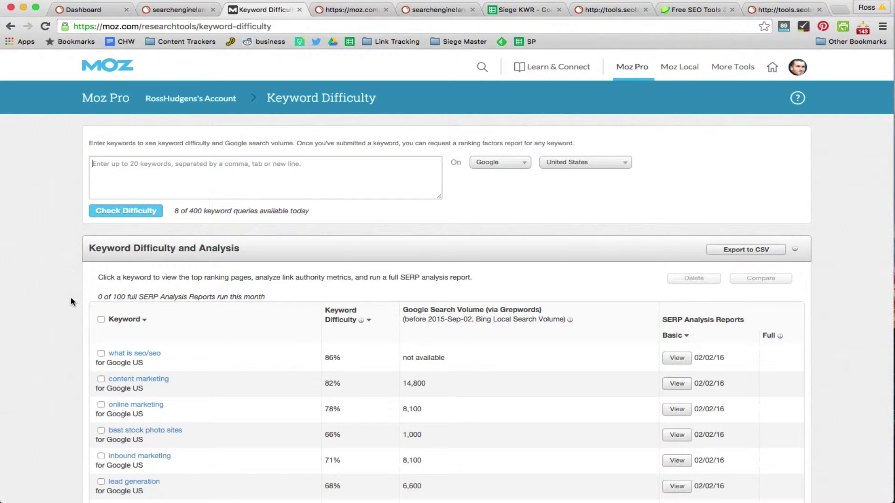
{"action": "scroll", "coordinate": [98, 293], "scroll_direction": "down", "scroll_amount": 1}
{"action": "scroll", "coordinate": [98, 291], "scroll_direction": "up", "scroll_amount": 1}
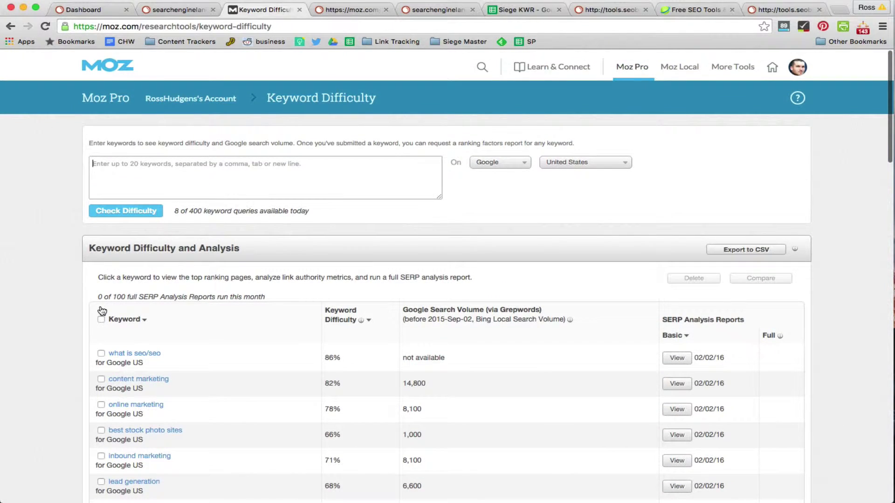
{"action": "scroll", "coordinate": [101, 311], "scroll_direction": "down", "scroll_amount": 1}
{"action": "scroll", "coordinate": [102, 310], "scroll_direction": "up", "scroll_amount": 1}
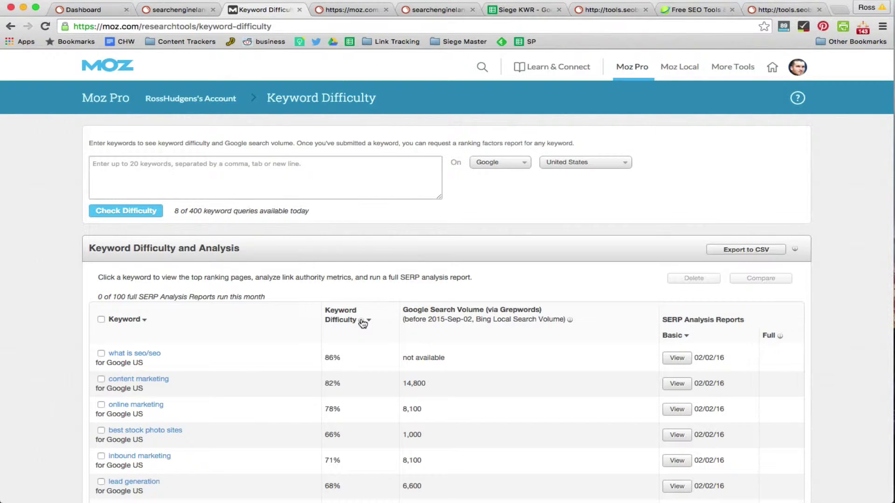
{"action": "mouse_move", "coordinate": [362, 321]}
{"action": "type", "text": "what is seo"}
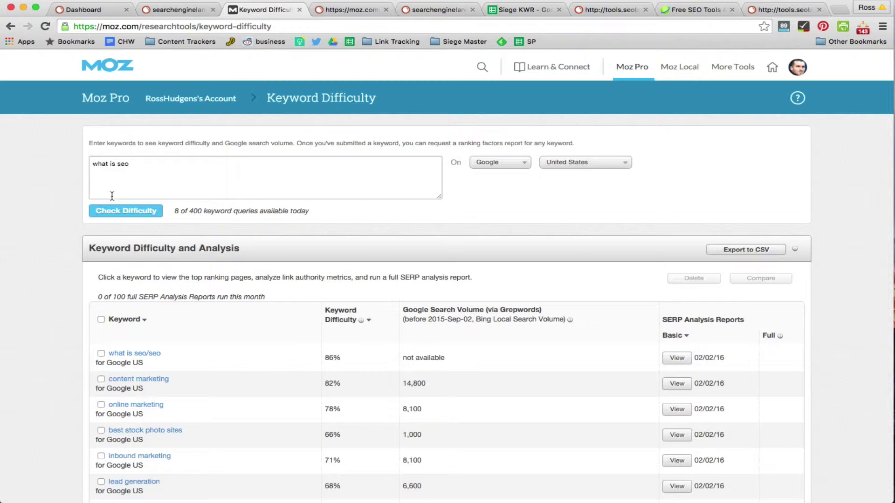
{"action": "left_click", "coordinate": [119, 211]}
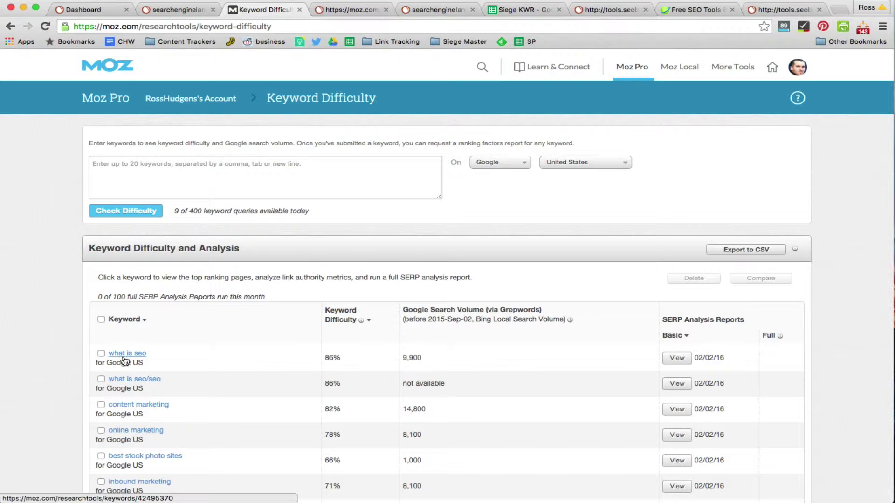
Copy the "what is seo" keyword from the difficulty list and search Google for it
{"action": "left_click_drag", "start_coordinate": [164, 359], "coordinate": [107, 356]}
{"action": "key", "text": "super+c"}
{"action": "left_click", "coordinate": [322, 12]}
{"action": "left_click", "coordinate": [328, 25]}
{"action": "key", "text": "super+v"}
{"action": "key", "text": "Return"}
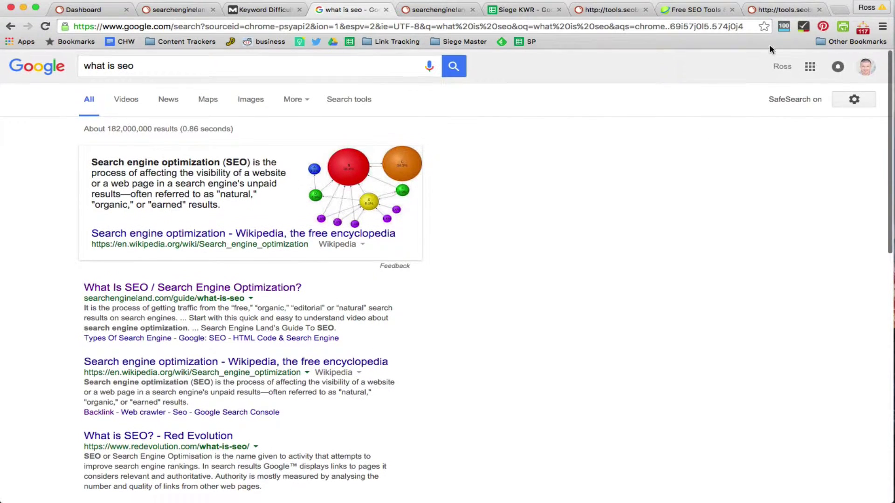
Turn on the MozBar overlay and check page authority and linking domains of the "what is seo" results
{"action": "left_click", "coordinate": [783, 27]}
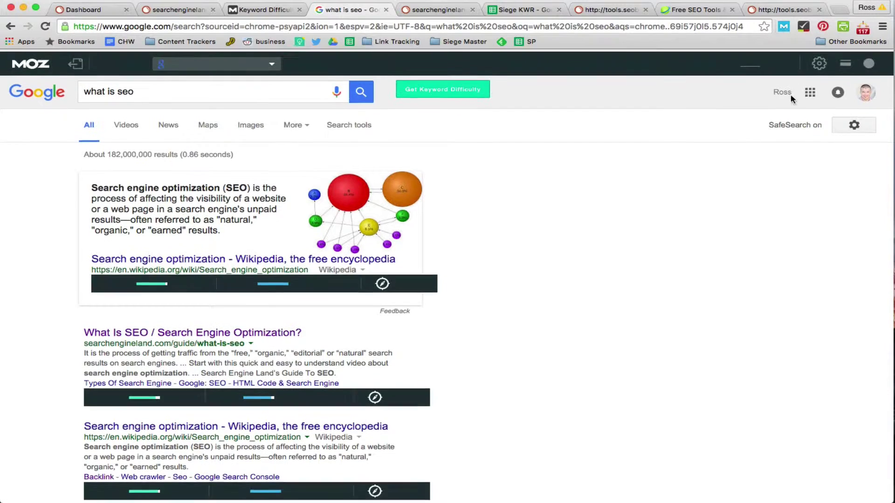
{"action": "scroll", "coordinate": [673, 169], "scroll_direction": "down", "scroll_amount": 3}
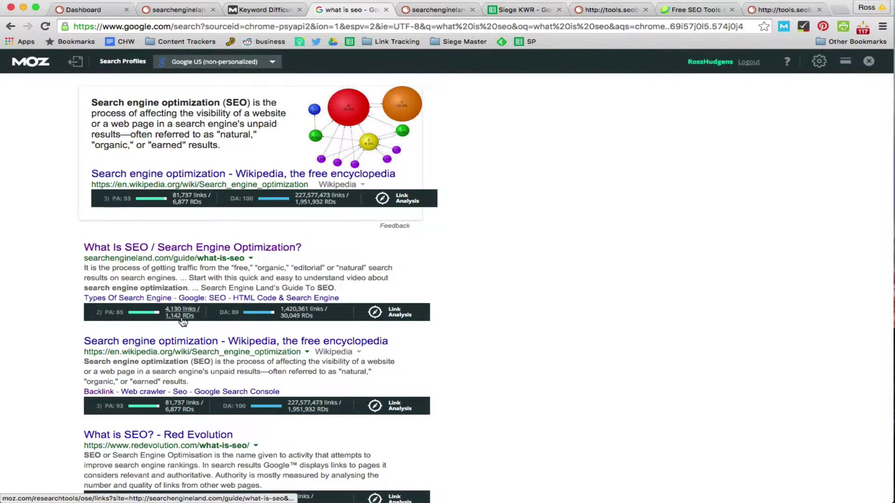
{"action": "scroll", "coordinate": [183, 321], "scroll_direction": "down", "scroll_amount": 3}
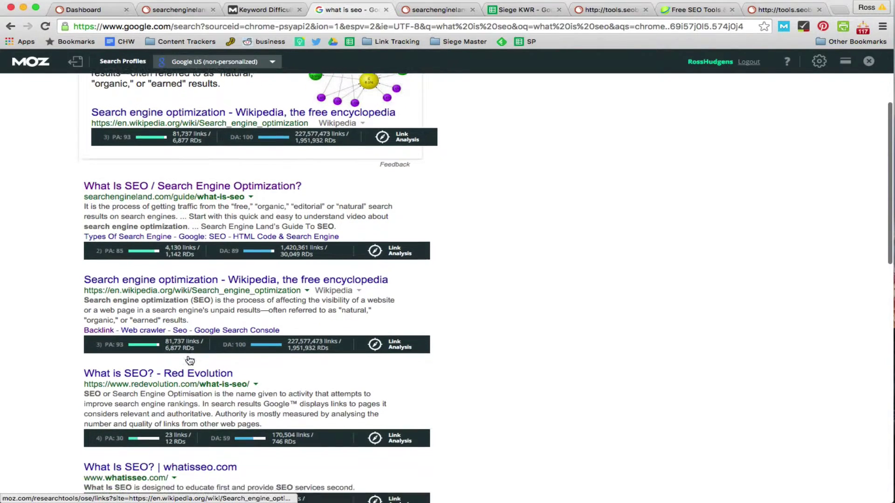
{"action": "scroll", "coordinate": [188, 378], "scroll_direction": "up", "scroll_amount": 1}
{"action": "scroll", "coordinate": [178, 394], "scroll_direction": "down", "scroll_amount": 6}
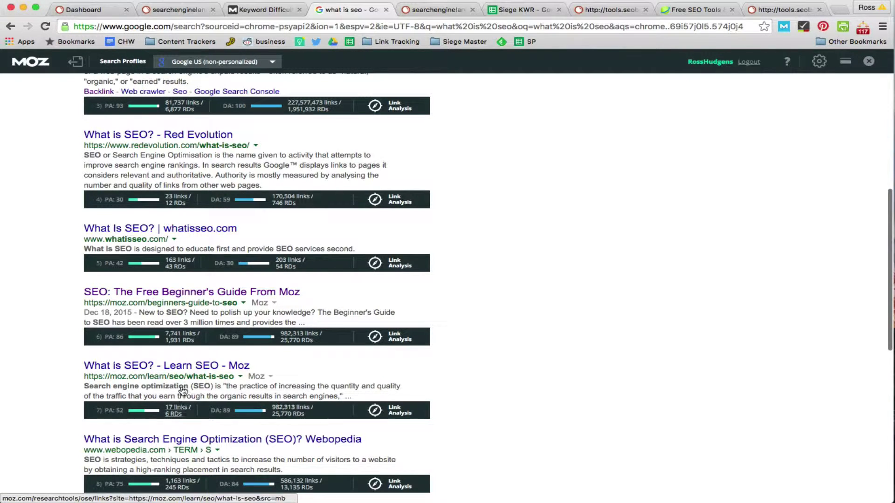
{"action": "scroll", "coordinate": [343, 378], "scroll_direction": "up", "scroll_amount": 3}
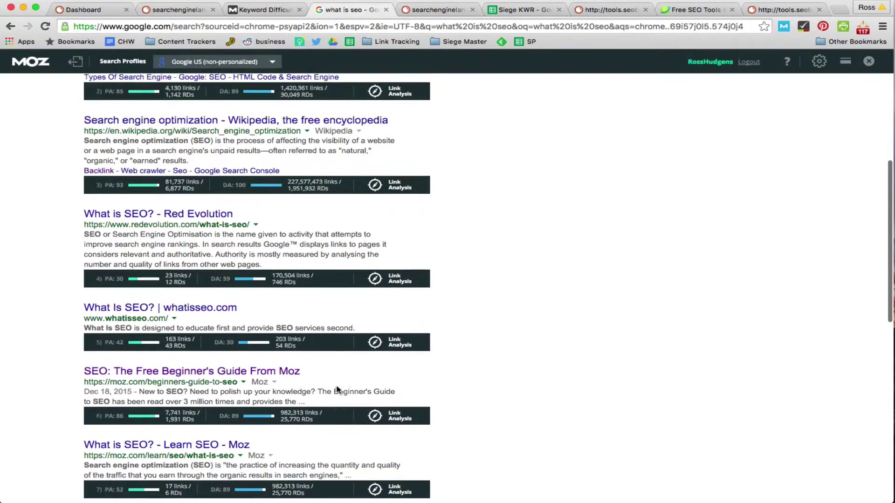
Compare link counts and domain authority among the Search Engine Land, Wikipedia, Red Evolution, whatisseo.com and Moz results
{"action": "scroll", "coordinate": [197, 416], "scroll_direction": "up", "scroll_amount": 5}
{"action": "scroll", "coordinate": [196, 416], "scroll_direction": "up", "scroll_amount": 5}
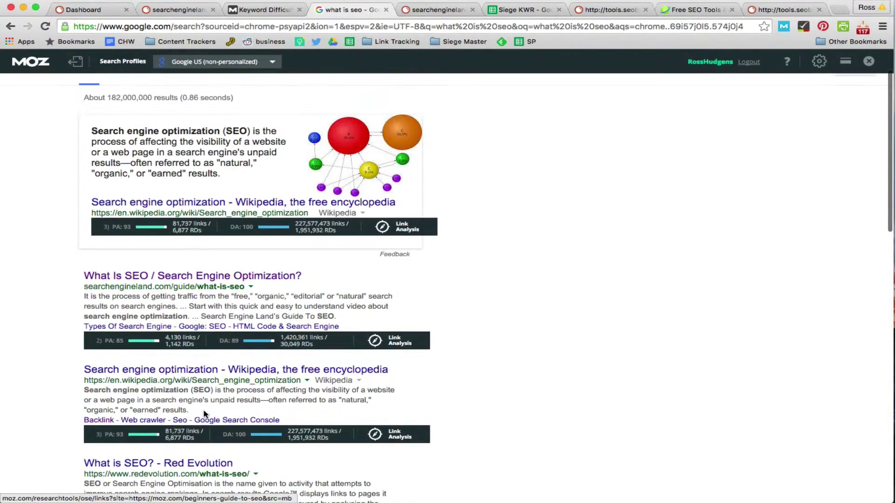
{"action": "scroll", "coordinate": [189, 316], "scroll_direction": "down", "scroll_amount": 3}
{"action": "scroll", "coordinate": [189, 316], "scroll_direction": "down", "scroll_amount": 2}
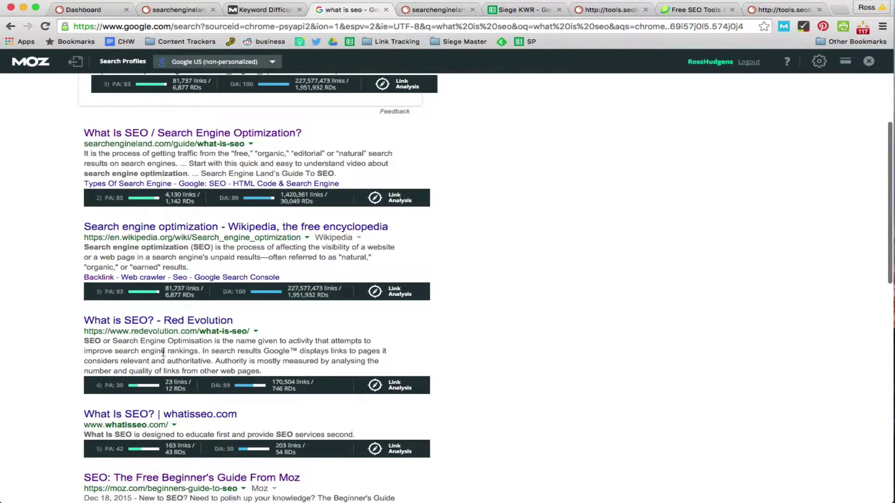
{"action": "scroll", "coordinate": [157, 357], "scroll_direction": "up", "scroll_amount": 5}
{"action": "scroll", "coordinate": [157, 355], "scroll_direction": "up", "scroll_amount": 2}
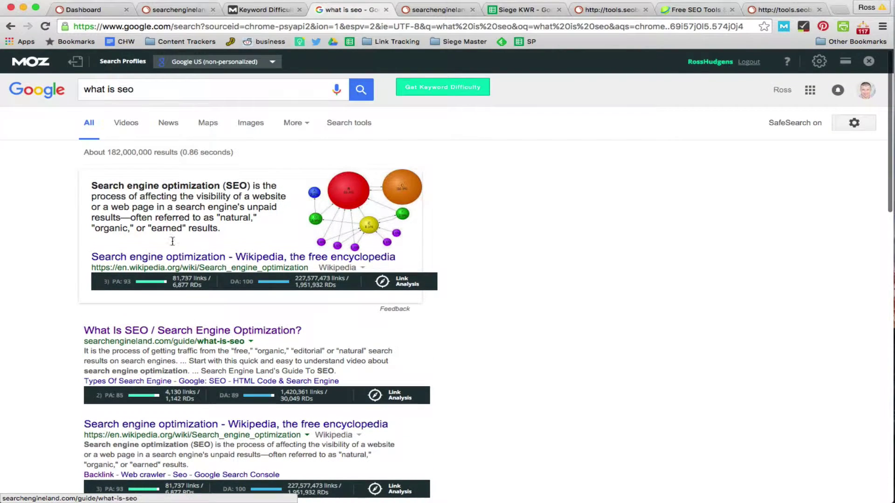
{"action": "scroll", "coordinate": [190, 355], "scroll_direction": "down", "scroll_amount": 3}
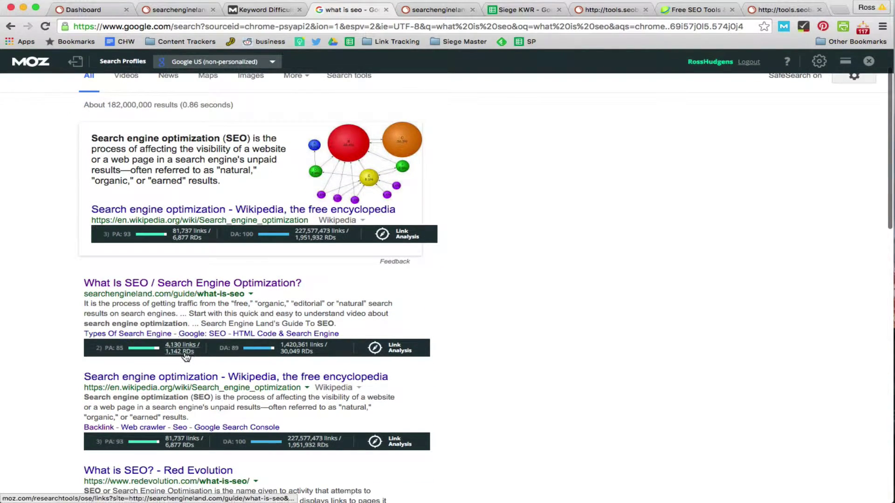
{"action": "scroll", "coordinate": [188, 355], "scroll_direction": "down", "scroll_amount": 5}
{"action": "scroll", "coordinate": [185, 355], "scroll_direction": "down", "scroll_amount": 3}
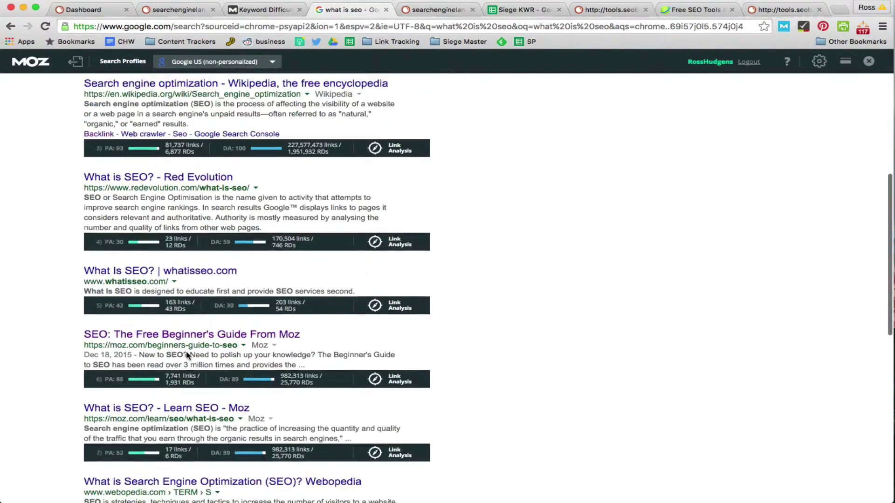
{"action": "scroll", "coordinate": [186, 354], "scroll_direction": "up", "scroll_amount": 2}
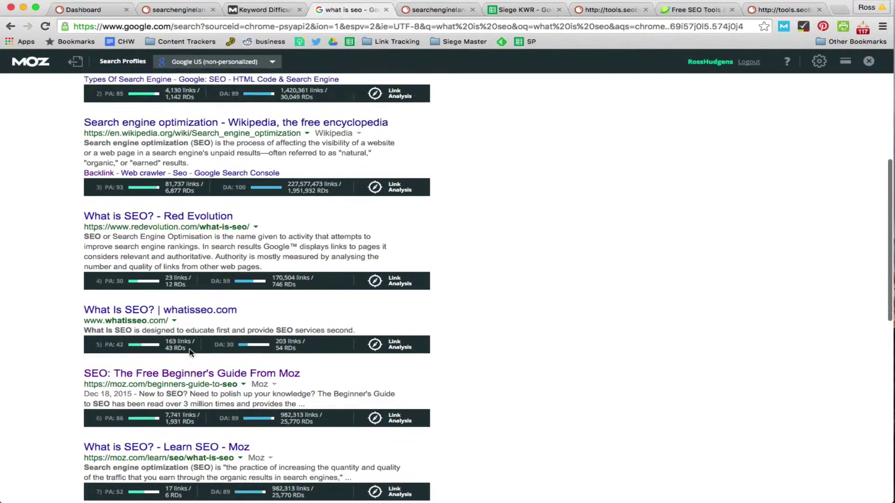
Return to Moz's Keyword Difficulty list and review the difficulty scores and search volumes of the checked keywords
{"action": "left_click", "coordinate": [274, 12]}
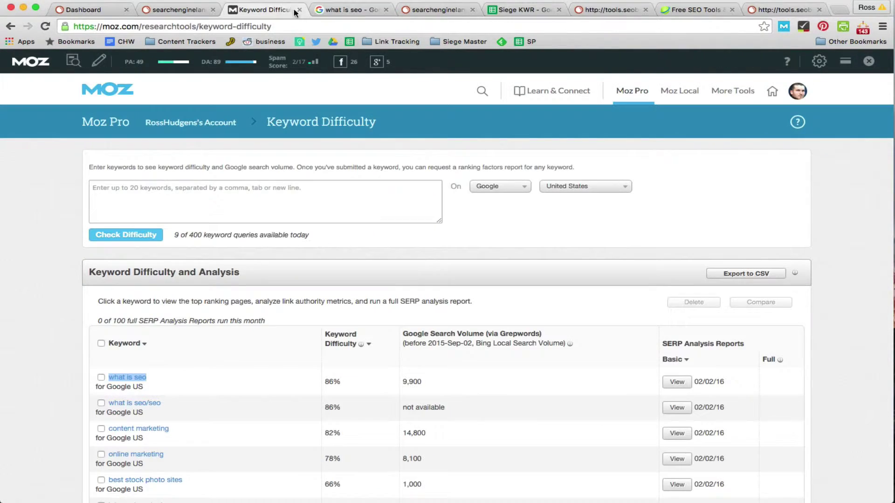
{"action": "left_click", "coordinate": [523, 289]}
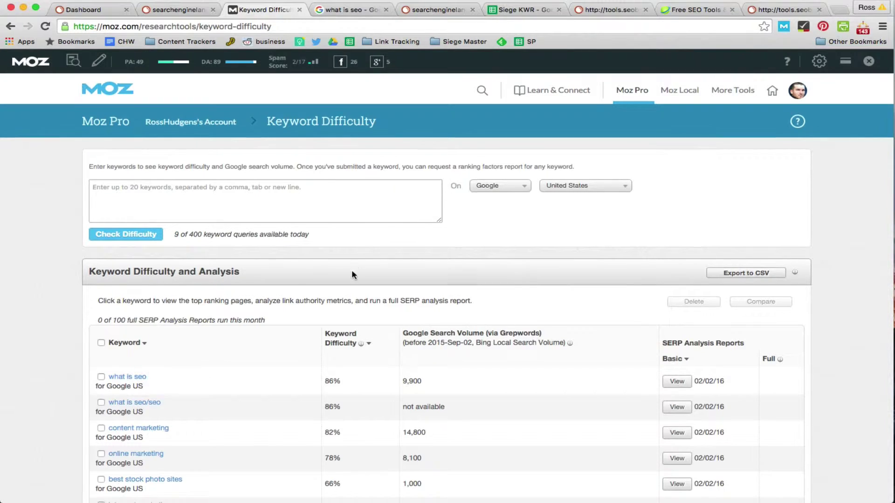
{"action": "scroll", "coordinate": [326, 289], "scroll_direction": "down", "scroll_amount": 3}
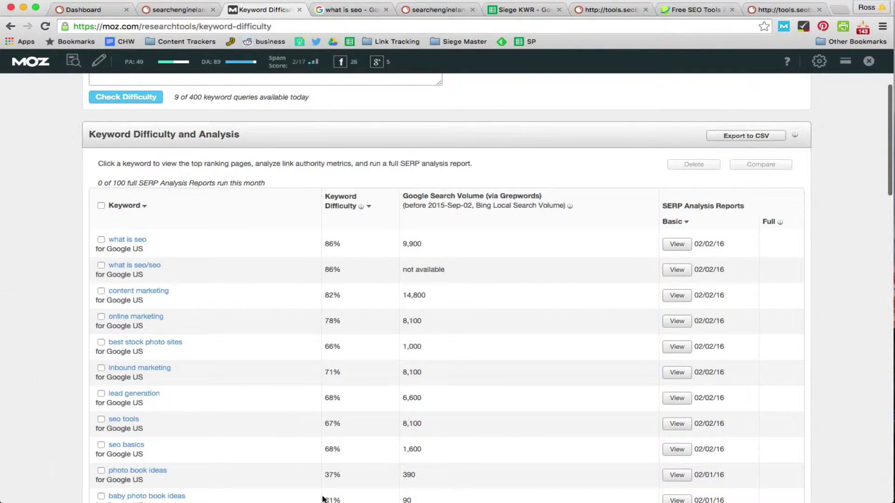
{"action": "scroll", "coordinate": [330, 293], "scroll_direction": "down", "scroll_amount": 3}
{"action": "scroll", "coordinate": [333, 280], "scroll_direction": "up", "scroll_amount": 2}
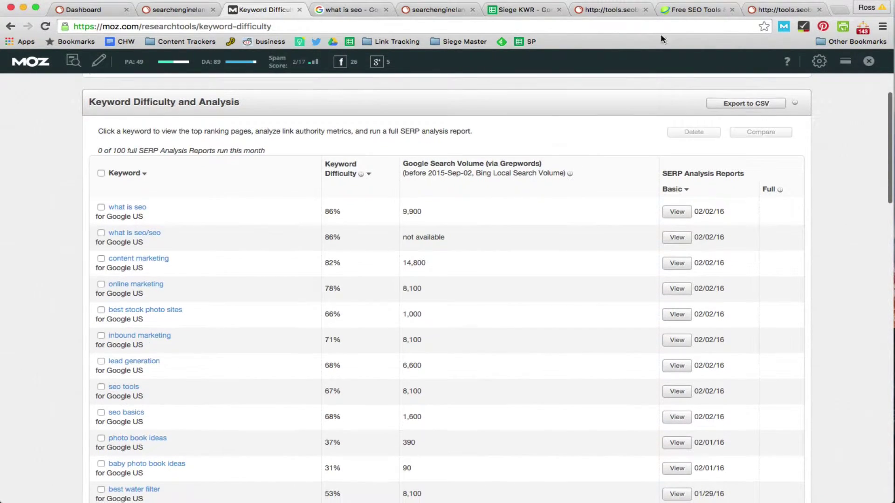
Switch to the Siege KWR spreadsheet, look over its keyword topics, and open the Difficulty column's filter options
{"action": "left_click_drag", "start_coordinate": [517, 13], "coordinate": [345, 11]}
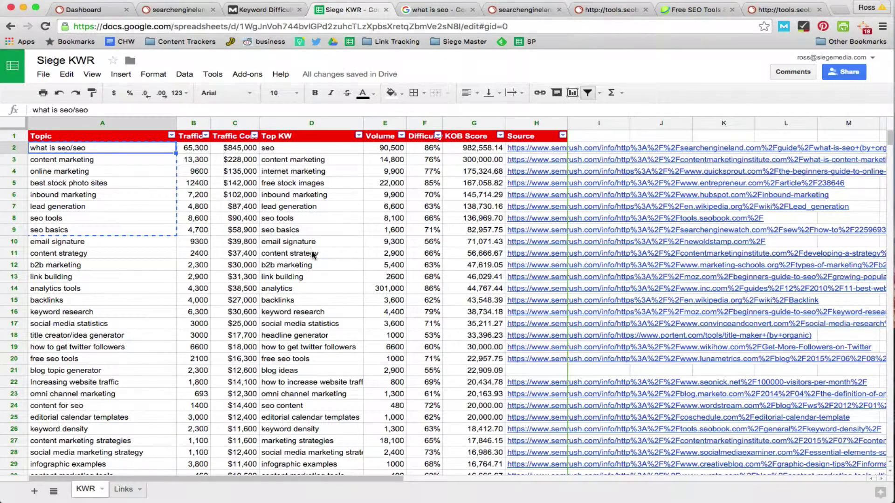
{"action": "scroll", "coordinate": [306, 222], "scroll_direction": "down", "scroll_amount": 3}
{"action": "scroll", "coordinate": [306, 221], "scroll_direction": "up", "scroll_amount": 3}
{"action": "scroll", "coordinate": [269, 254], "scroll_direction": "down", "scroll_amount": 5}
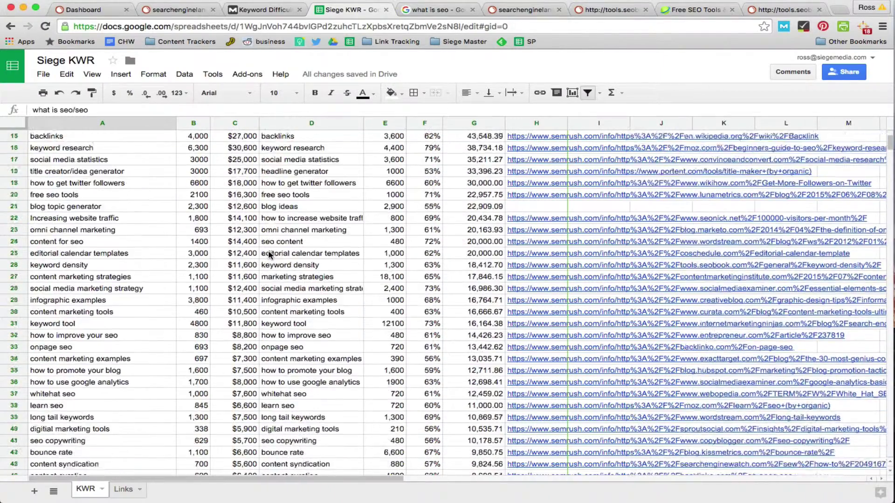
{"action": "scroll", "coordinate": [269, 255], "scroll_direction": "up", "scroll_amount": 5}
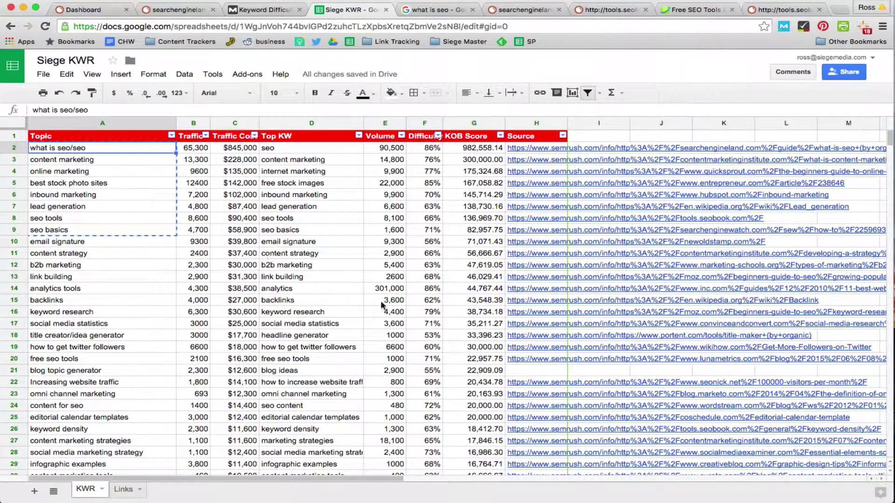
{"action": "left_click", "coordinate": [438, 136]}
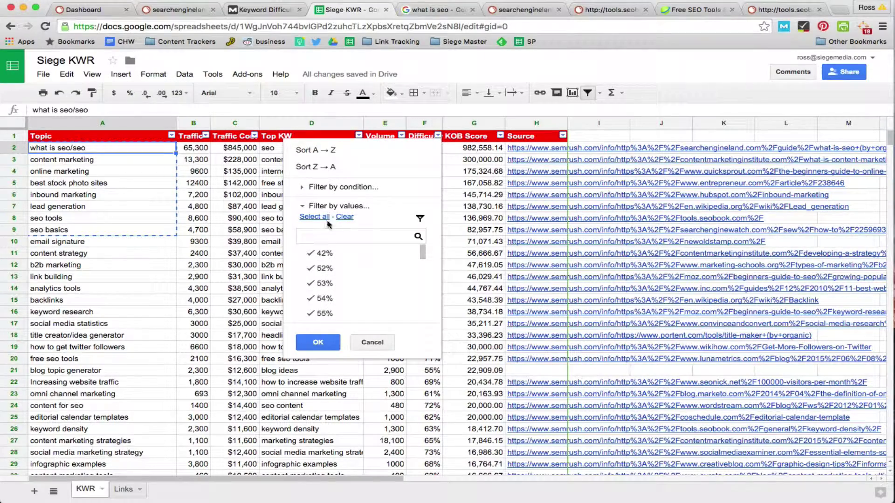
Try to find 50% among the values of the Difficulty column filter
{"action": "left_click", "coordinate": [320, 209]}
{"action": "left_click", "coordinate": [320, 214]}
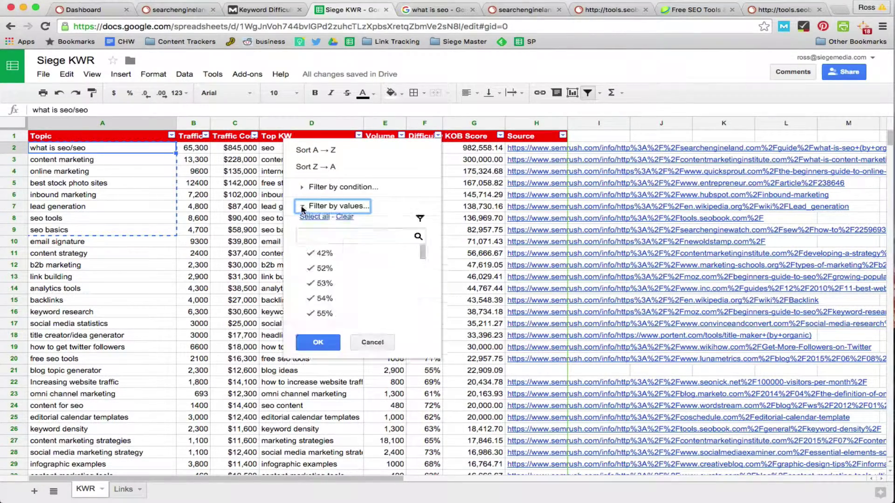
{"action": "scroll", "coordinate": [330, 289], "scroll_direction": "down", "scroll_amount": 3}
{"action": "left_click", "coordinate": [330, 240]}
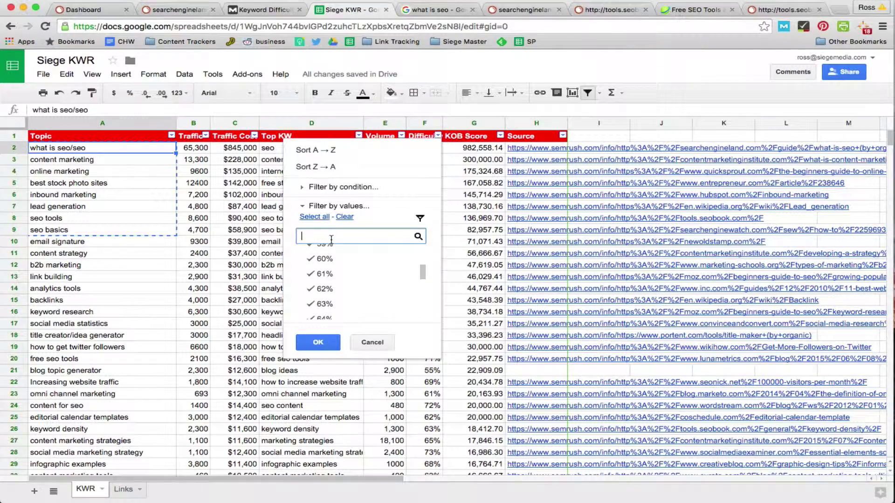
{"action": "type", "text": "50%"}
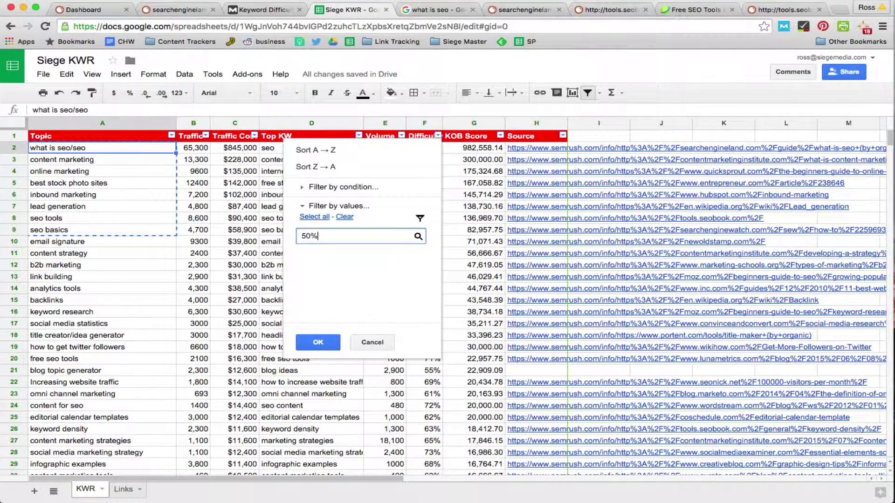
{"action": "left_click", "coordinate": [307, 206]}
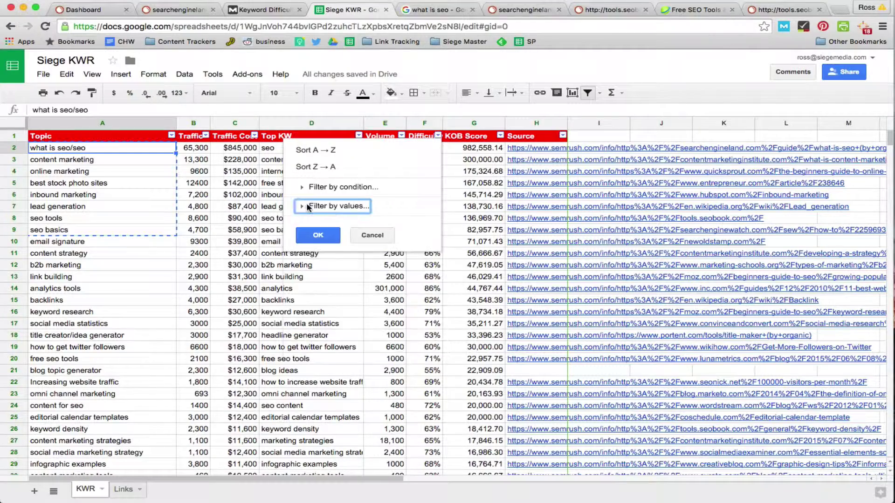
{"action": "left_click", "coordinate": [304, 206]}
Apply a filter condition to the Difficulty column that keeps only values less than 50
{"action": "left_click", "coordinate": [304, 188]}
{"action": "left_click", "coordinate": [361, 204]}
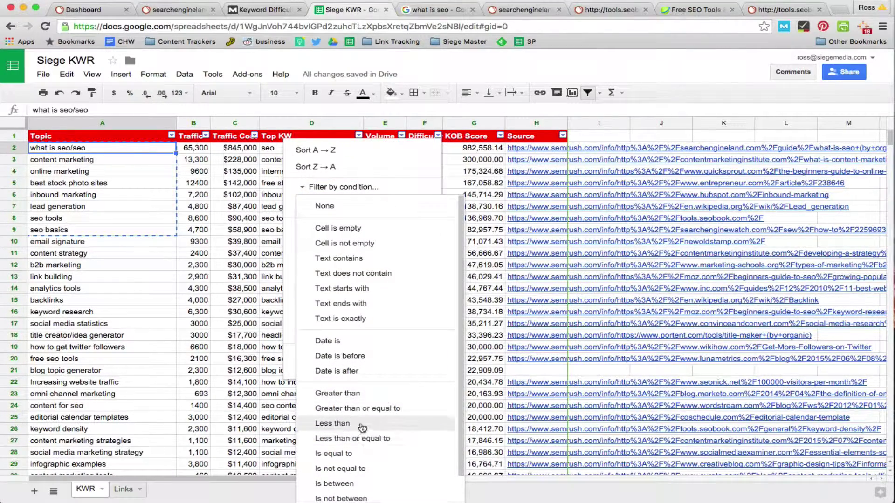
{"action": "left_click", "coordinate": [343, 423]}
{"action": "left_click", "coordinate": [330, 225]}
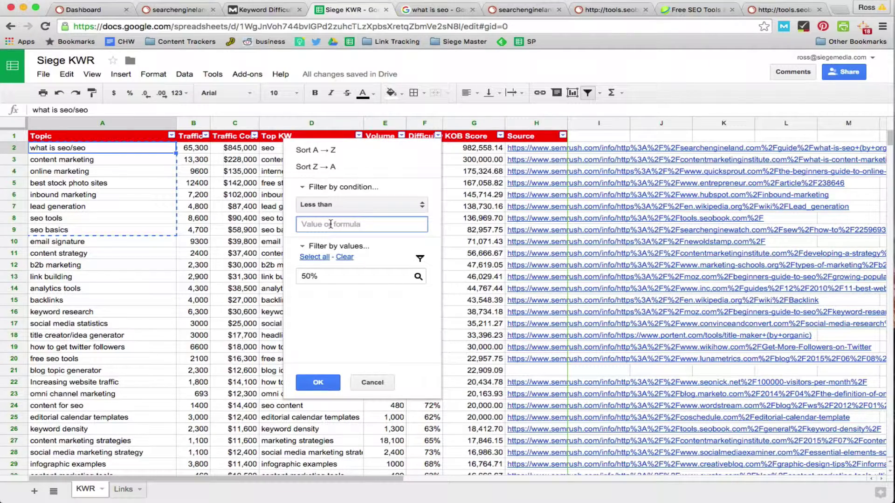
{"action": "type", "text": "50"}
{"action": "left_click", "coordinate": [320, 380]}
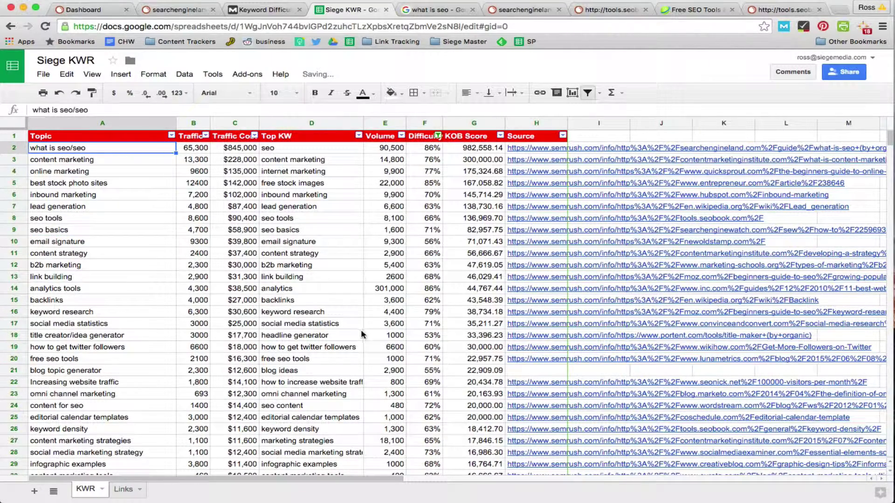
Change the Difficulty filter's less-than threshold to 50% and apply it
{"action": "left_click", "coordinate": [438, 136]}
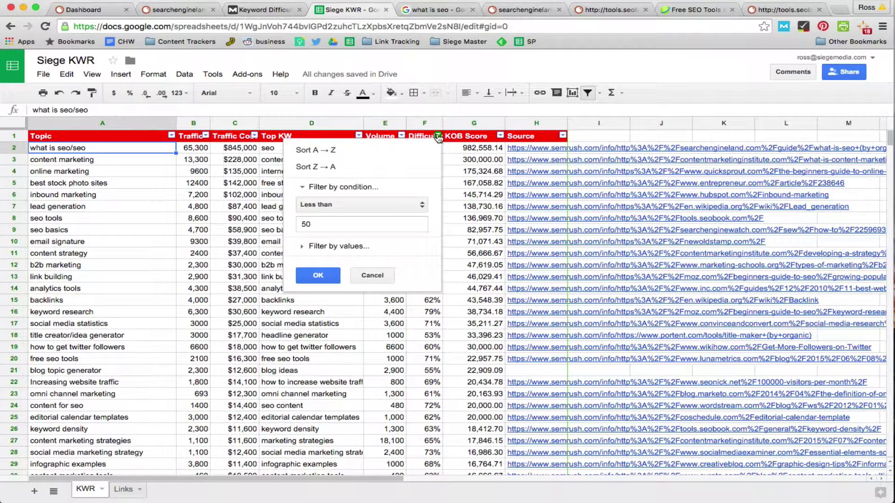
{"action": "left_click", "coordinate": [438, 136]}
{"action": "left_click", "coordinate": [437, 136]}
{"action": "left_click", "coordinate": [346, 224]}
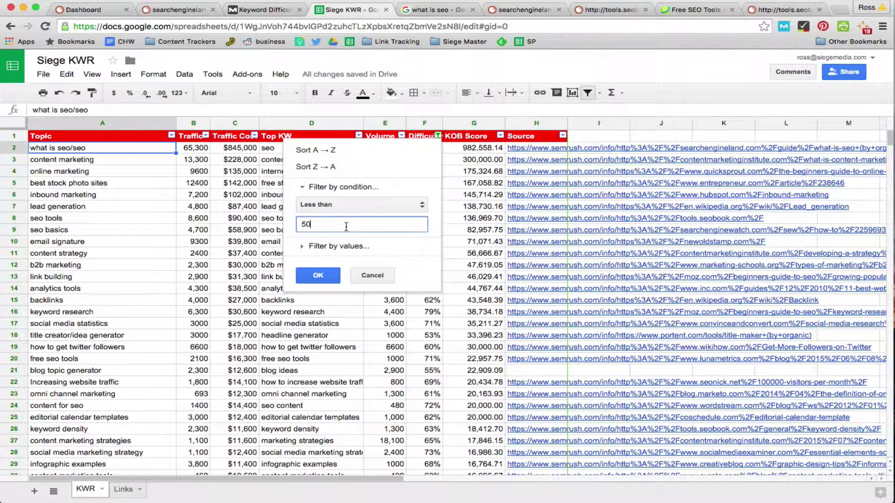
{"action": "type", "text": "%"}
{"action": "left_click", "coordinate": [324, 278]}
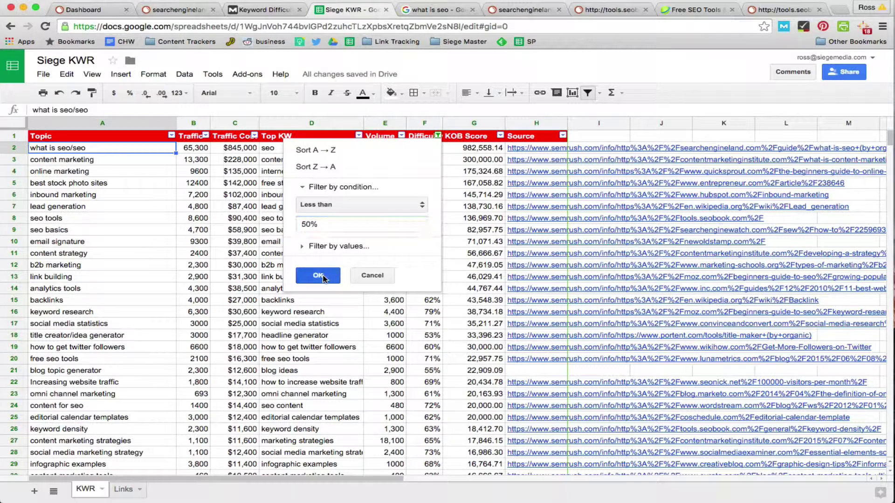
Raise the Difficulty filter's less-than threshold to 60% and apply it
{"action": "left_click", "coordinate": [437, 136]}
{"action": "left_click", "coordinate": [304, 225]}
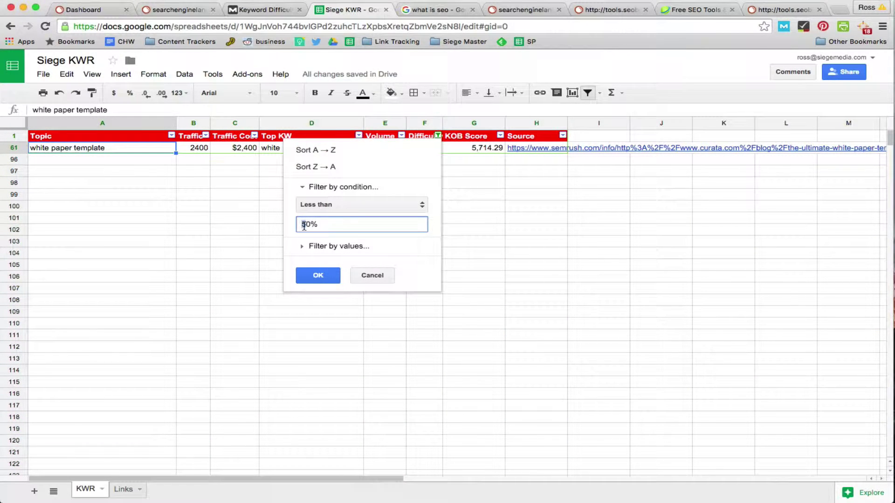
{"action": "key", "text": "BackSpace"}
{"action": "type", "text": "6"}
{"action": "left_click", "coordinate": [317, 275]}
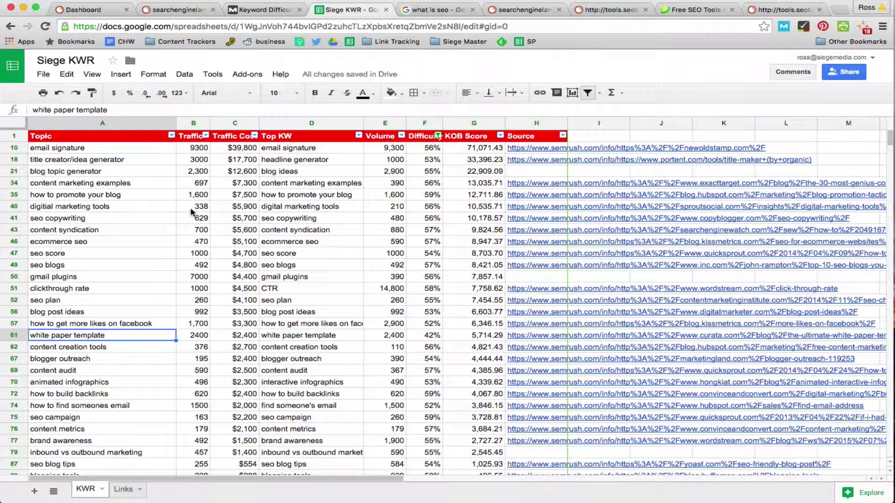
Look over the filtered topics and examine the "how to find someones email" row, including its top keyword, traffic cost and traffic
{"action": "scroll", "coordinate": [326, 233], "scroll_direction": "down", "scroll_amount": 2}
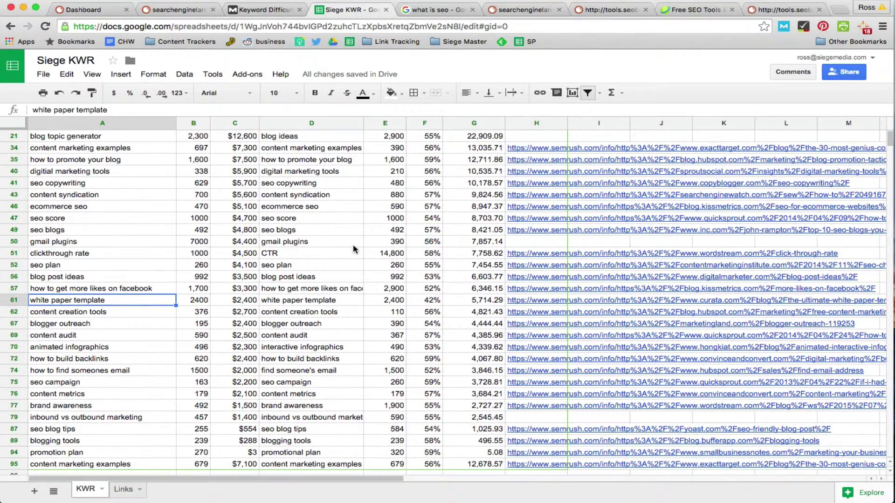
{"action": "scroll", "coordinate": [351, 245], "scroll_direction": "up", "scroll_amount": 2}
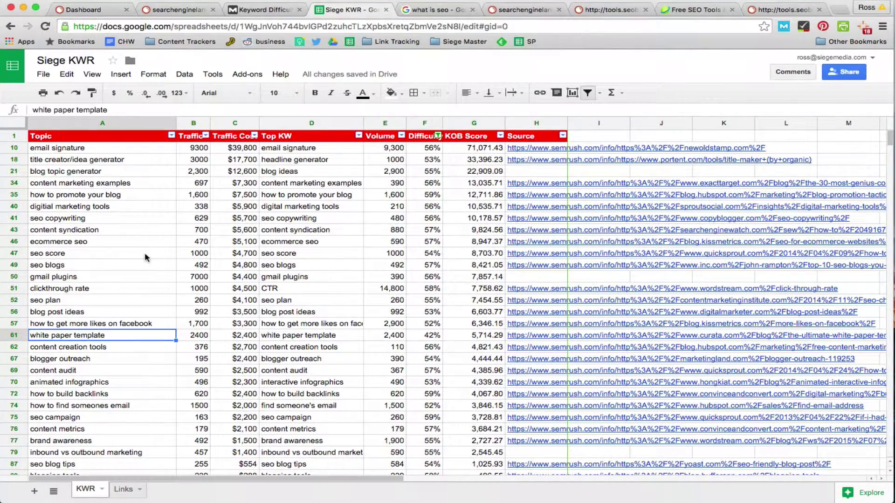
{"action": "scroll", "coordinate": [145, 252], "scroll_direction": "down", "scroll_amount": 2}
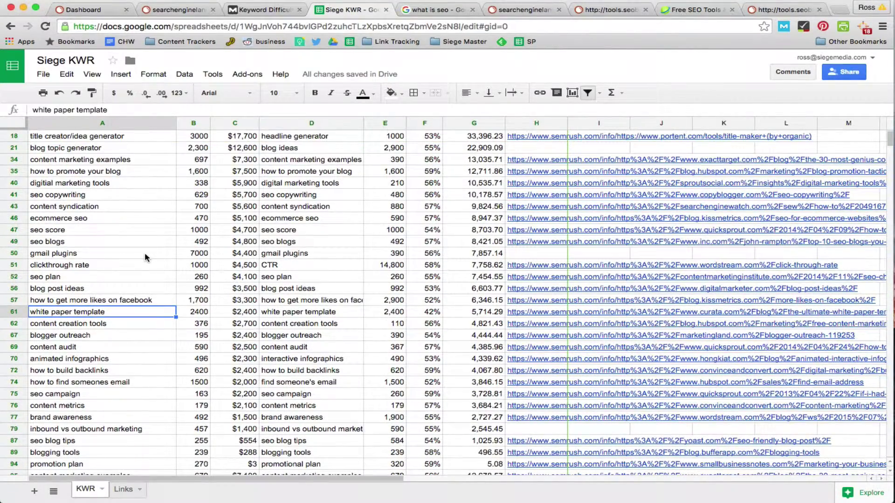
{"action": "scroll", "coordinate": [145, 253], "scroll_direction": "down", "scroll_amount": 3}
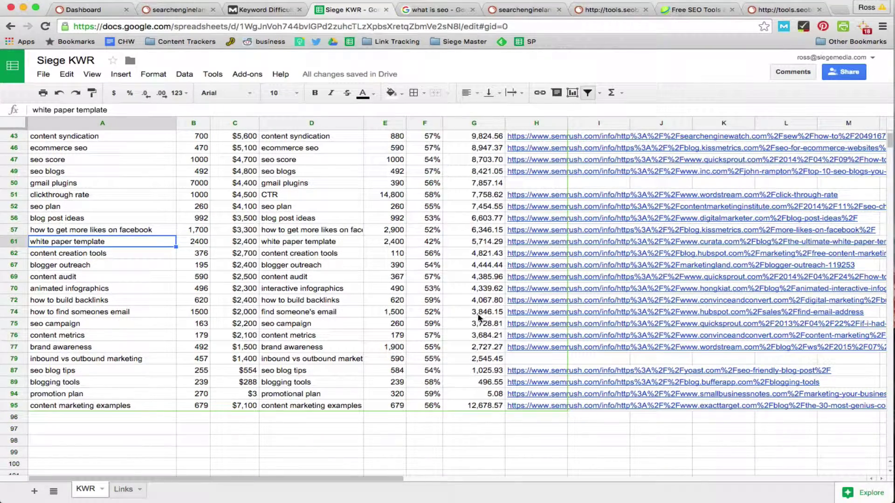
{"action": "left_click_drag", "start_coordinate": [70, 313], "coordinate": [536, 312]}
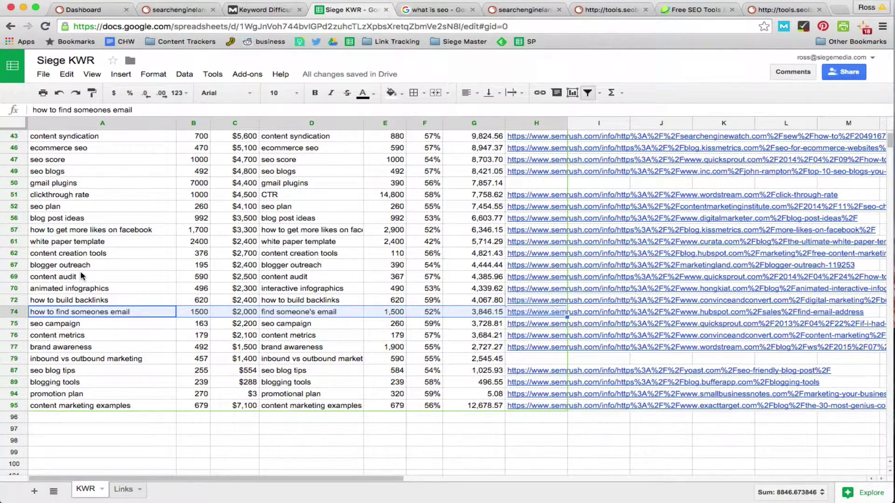
{"action": "scroll", "coordinate": [82, 277], "scroll_direction": "up", "scroll_amount": 3}
{"action": "scroll", "coordinate": [107, 360], "scroll_direction": "up", "scroll_amount": 3}
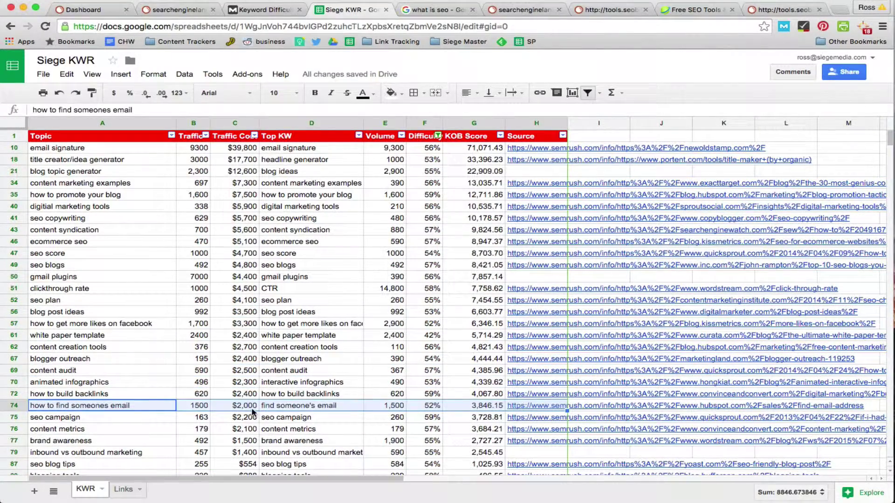
{"action": "left_click", "coordinate": [311, 410]}
{"action": "left_click", "coordinate": [221, 410]}
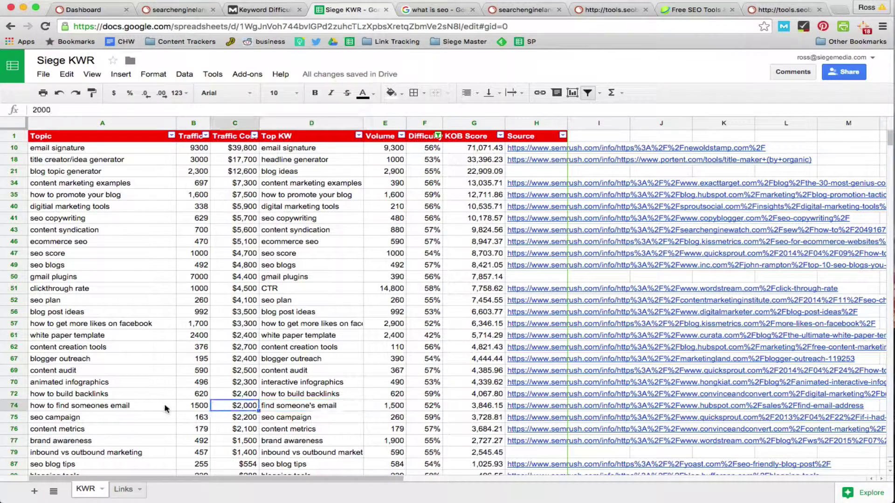
{"action": "left_click", "coordinate": [190, 410]}
{"action": "left_click", "coordinate": [139, 404]}
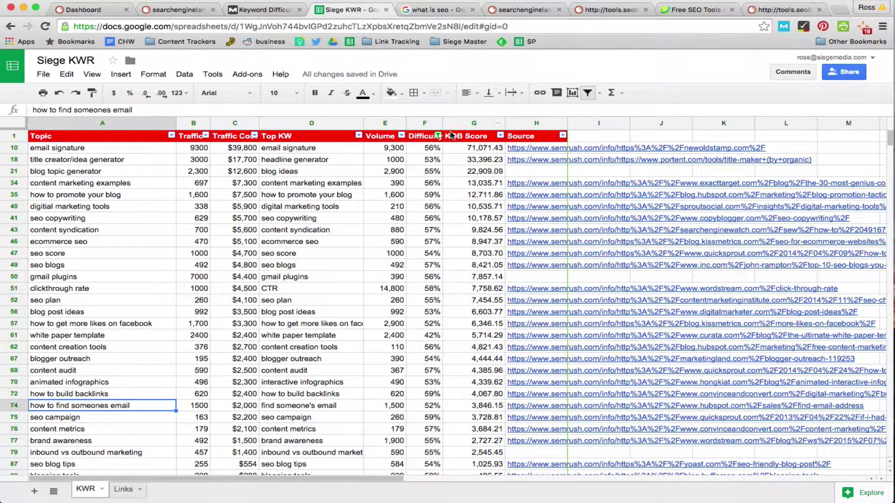
Inspect the KOB Score formula in the email signature row and the rows just below it, leaving it unedited
{"action": "double_click", "coordinate": [466, 148]}
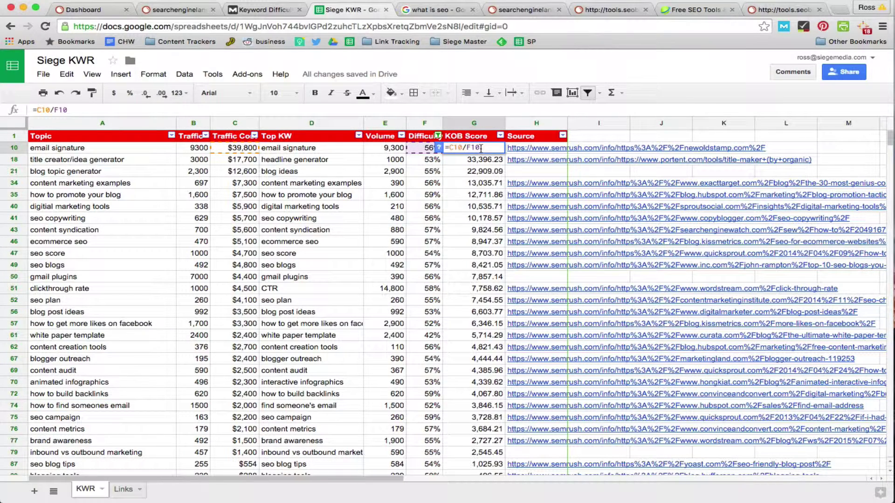
{"action": "key", "text": "Return"}
{"action": "key", "text": "Down"}
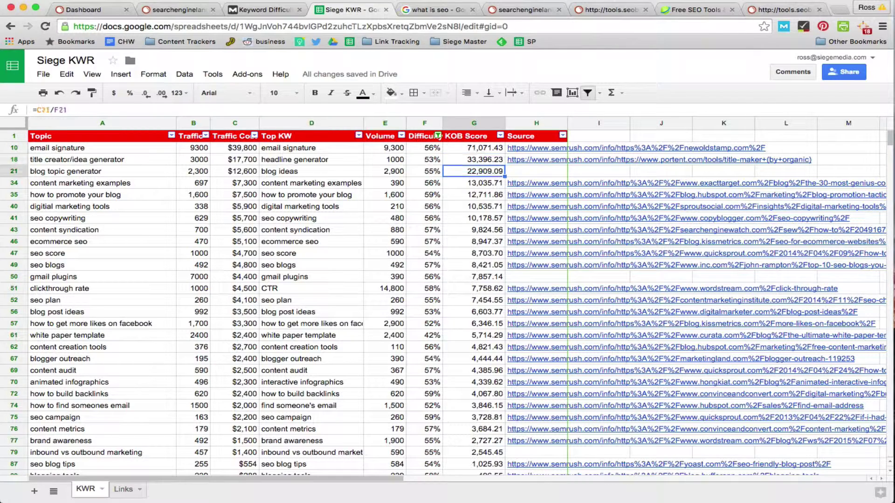
{"action": "key", "text": "Up"}
{"action": "key", "text": "Up"}
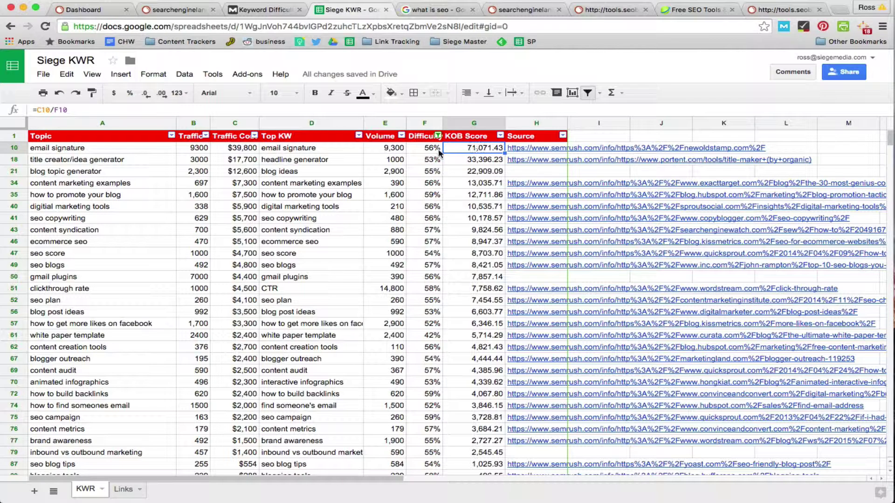
Compare the Traffic Cost values of the first filtered topics, from email signature to content marketing examples, checking the latter's traffic and keyword
{"action": "left_click", "coordinate": [243, 150]}
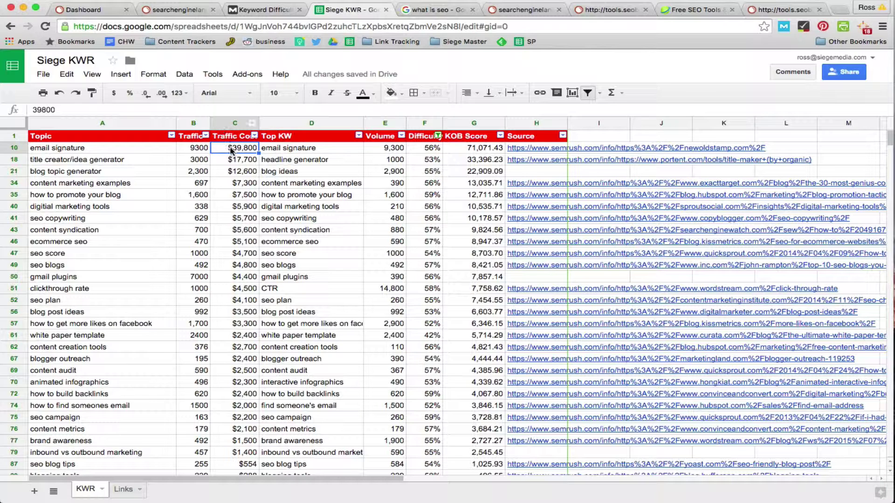
{"action": "key", "text": "Down"}
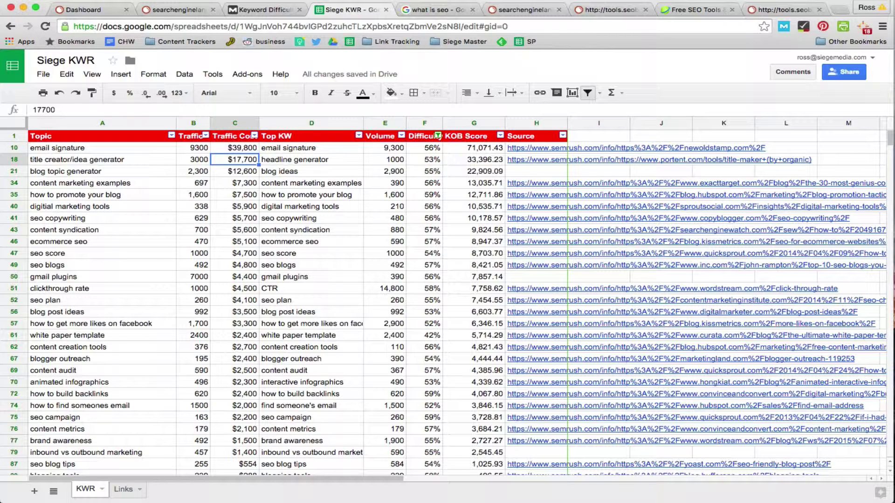
{"action": "key", "text": "Up"}
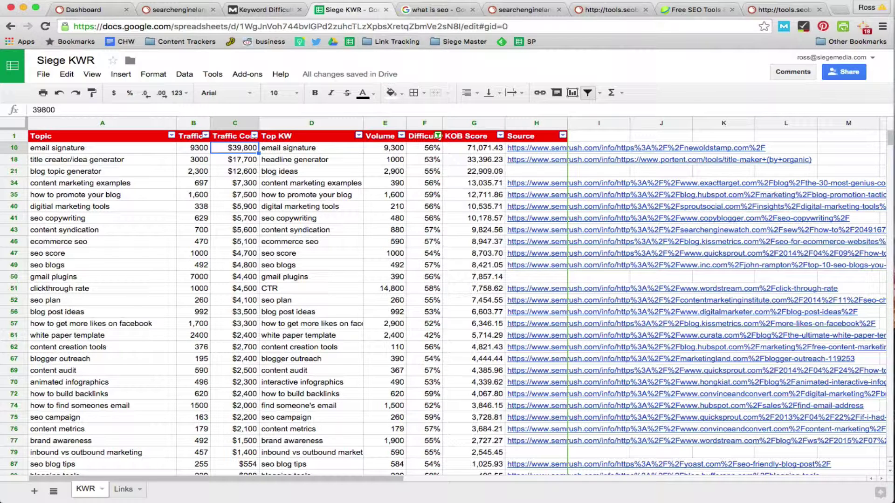
{"action": "key", "text": "Down"}
{"action": "key", "text": "Up"}
{"action": "key", "text": "Down"}
{"action": "key", "text": "Down"}
{"action": "key", "text": "Down"}
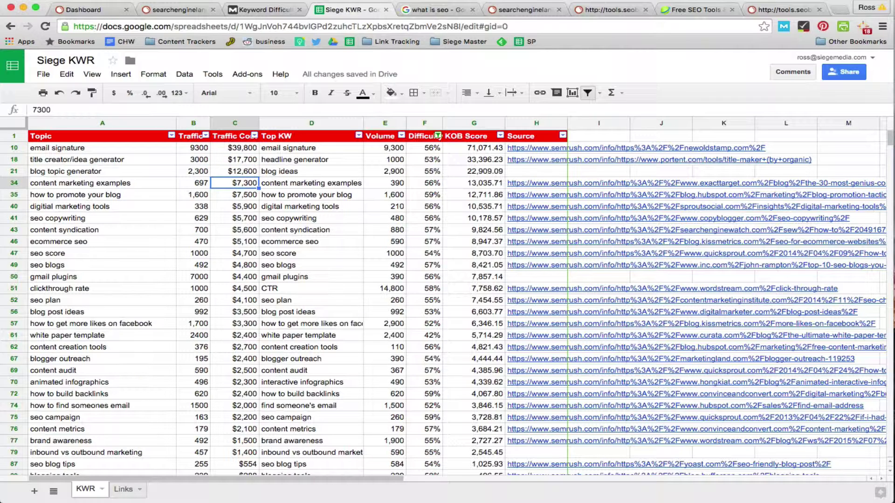
{"action": "key", "text": "Right"}
{"action": "key", "text": "Left"}
{"action": "key", "text": "Right"}
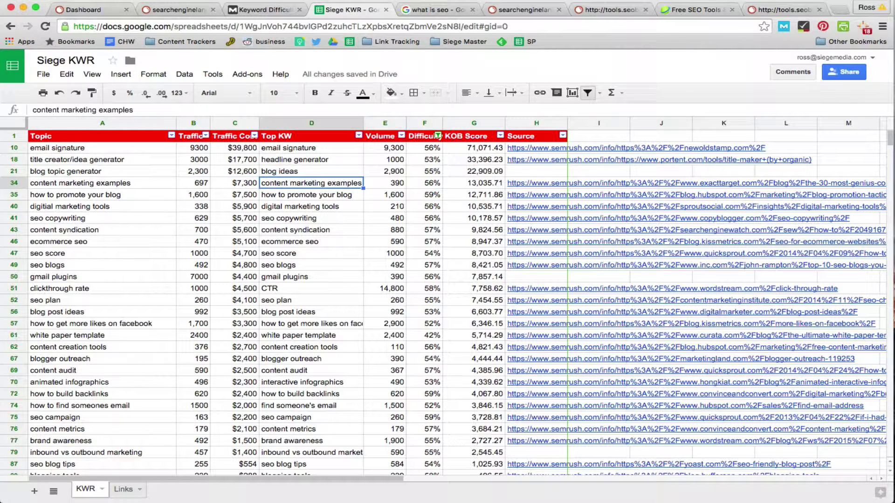
{"action": "key", "text": "Left"}
{"action": "key", "text": "Left"}
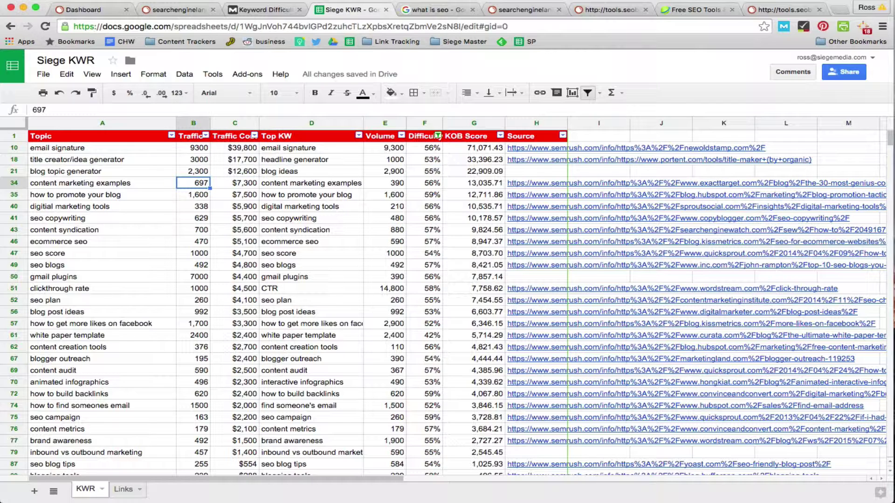
{"action": "left_click", "coordinate": [234, 183]}
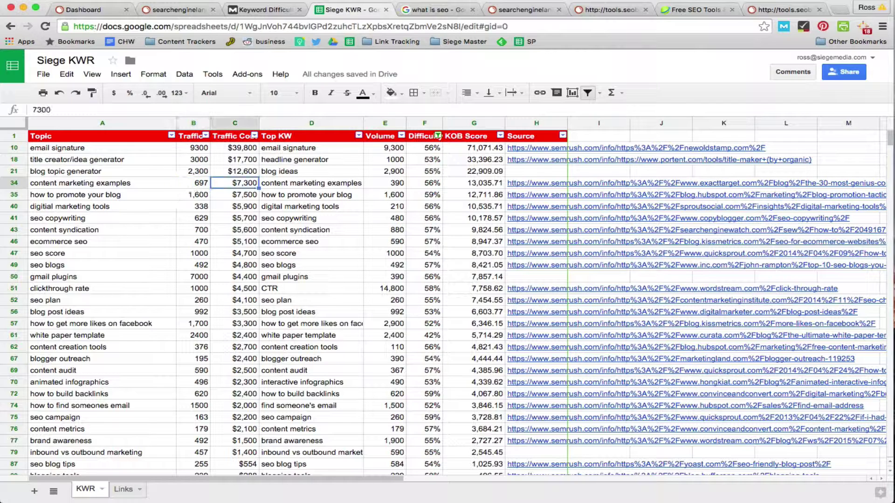
Examine the Volume and KOB Score values for "how to promote your blog" and the digital marketing tools topic
{"action": "key", "text": "Down"}
{"action": "key", "text": "Down"}
{"action": "key", "text": "Right"}
{"action": "key", "text": "Right"}
{"action": "key", "text": "Up"}
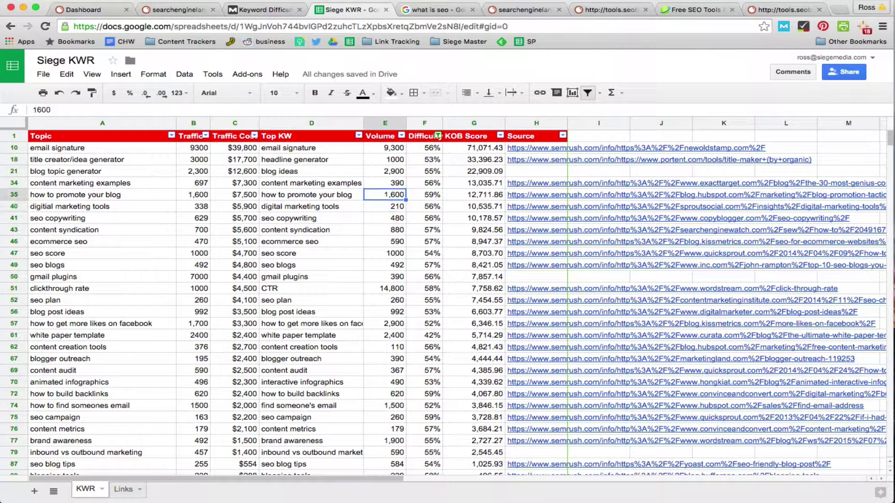
{"action": "key", "text": "Up"}
{"action": "key", "text": "Right"}
{"action": "key", "text": "Right"}
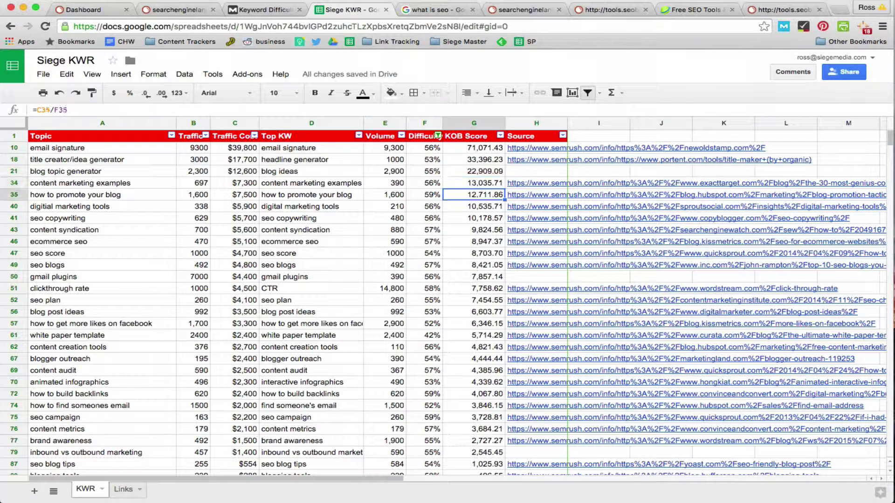
{"action": "key", "text": "Down"}
{"action": "key", "text": "Down"}
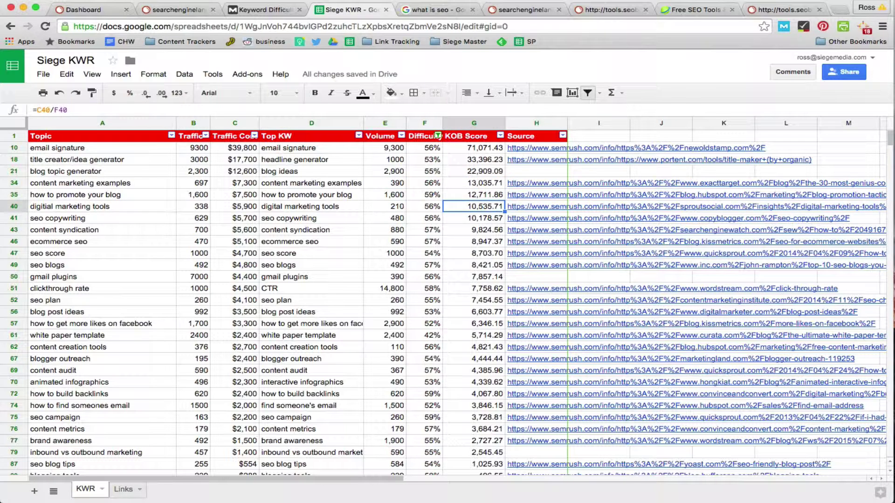
Read down the Traffic column through the remaining filtered topics, ending at the Traffic Cost of "how to build backlinks"
{"action": "key", "text": "Left"}
{"action": "key", "text": "Left"}
{"action": "key", "text": "Left"}
{"action": "key", "text": "Left"}
{"action": "key", "text": "Left"}
{"action": "key", "text": "Down"}
{"action": "key", "text": "Down"}
{"action": "key", "text": "Down"}
{"action": "key", "text": "Down"}
{"action": "key", "text": "Down"}
{"action": "key", "text": "Down"}
{"action": "key", "text": "Down"}
{"action": "key", "text": "Down"}
{"action": "key", "text": "Down"}
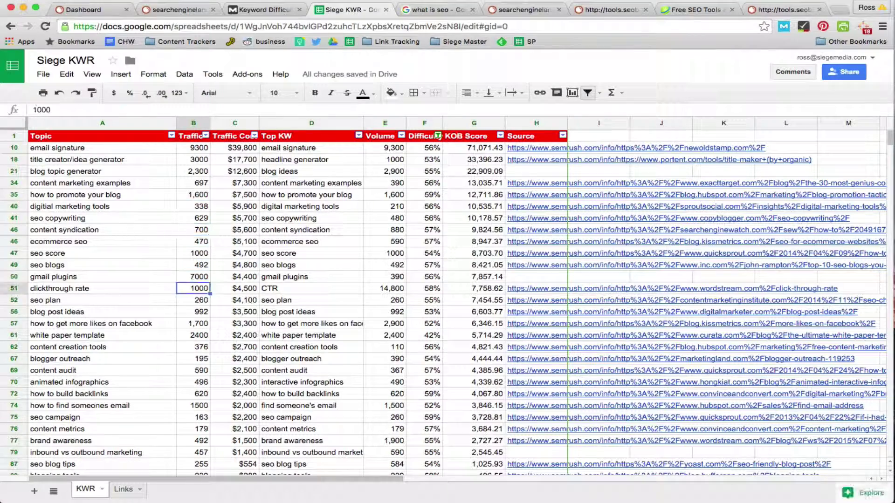
{"action": "key", "text": "Down"}
{"action": "key", "text": "Down"}
{"action": "key", "text": "Down"}
{"action": "key", "text": "Down"}
{"action": "key", "text": "Down"}
{"action": "key", "text": "Down"}
{"action": "key", "text": "Down"}
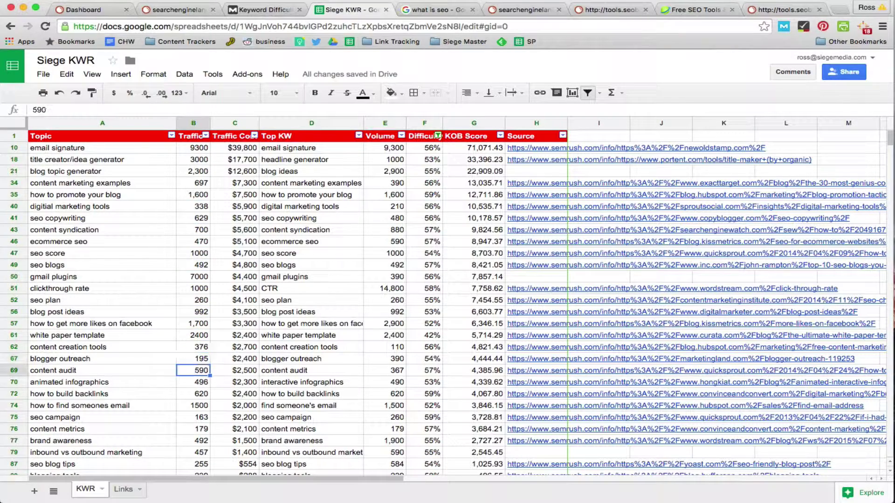
{"action": "key", "text": "Right"}
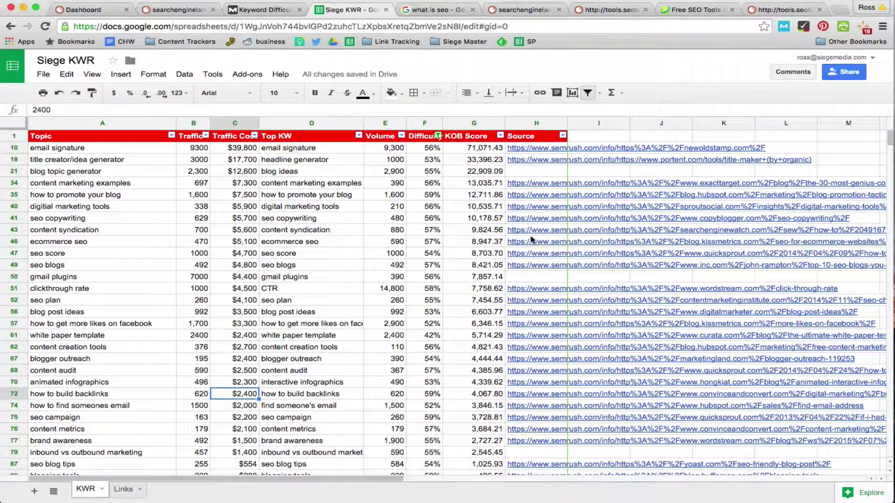
{"action": "scroll", "coordinate": [526, 195], "scroll_direction": "down", "scroll_amount": 3}
{"action": "scroll", "coordinate": [542, 406], "scroll_direction": "up", "scroll_amount": 3}
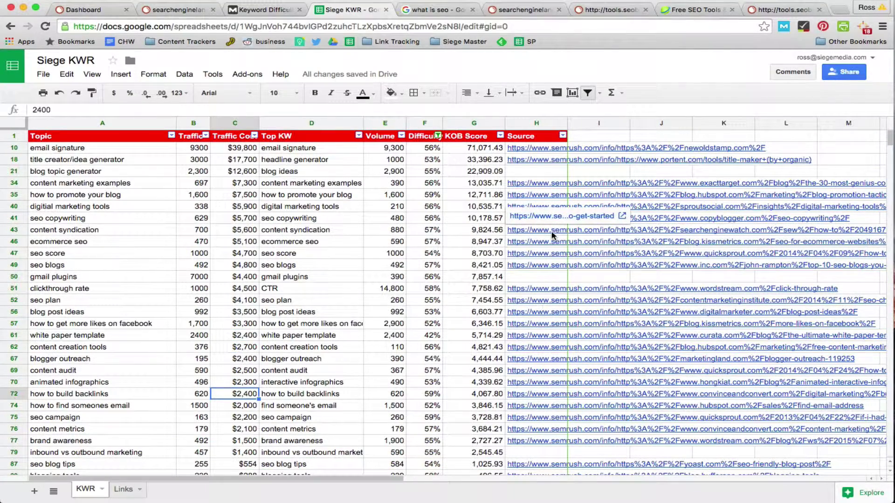
Check the volume and difficulty of "how to promote your blog" and the difficulty of the blog topic generator row
{"action": "left_click", "coordinate": [382, 198]}
{"action": "left_click", "coordinate": [427, 195]}
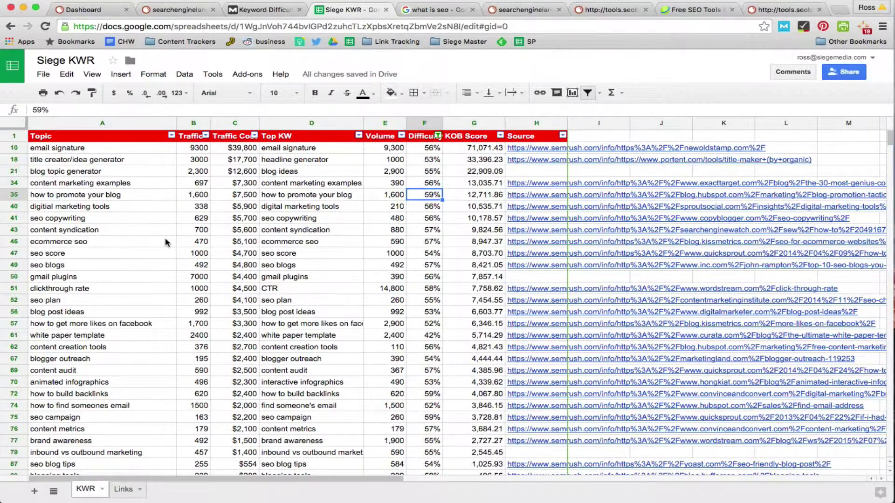
{"action": "scroll", "coordinate": [166, 240], "scroll_direction": "down", "scroll_amount": 3}
{"action": "scroll", "coordinate": [172, 239], "scroll_direction": "up", "scroll_amount": 3}
{"action": "key", "text": "Up"}
{"action": "key", "text": "Up"}
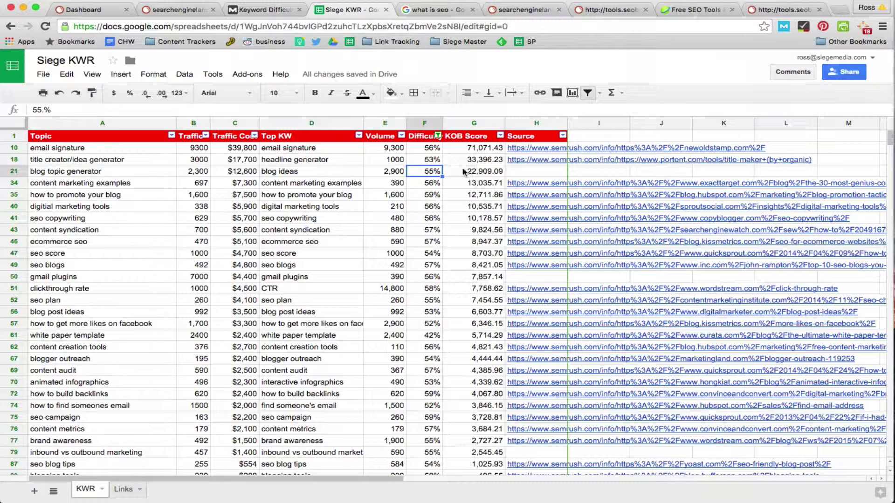
Remove the Difficulty column's filter by setting its condition to None and applying it
{"action": "left_click", "coordinate": [436, 136]}
{"action": "left_click", "coordinate": [332, 205]}
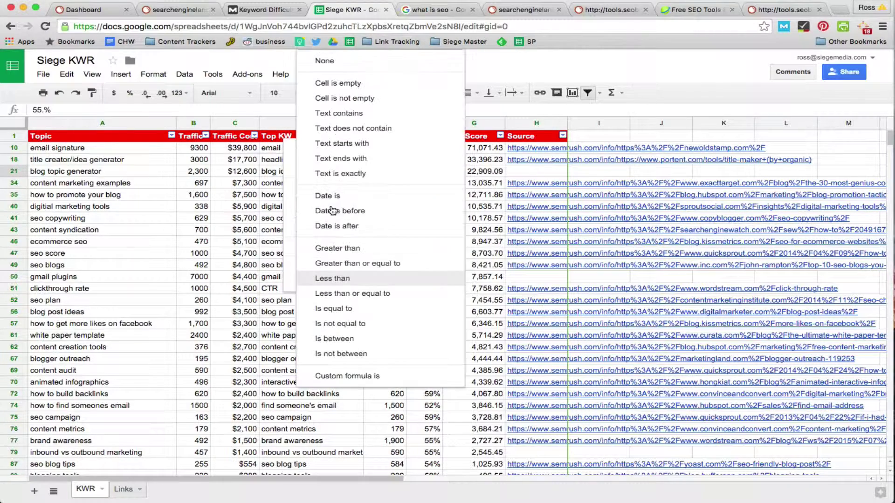
{"action": "left_click", "coordinate": [324, 61]}
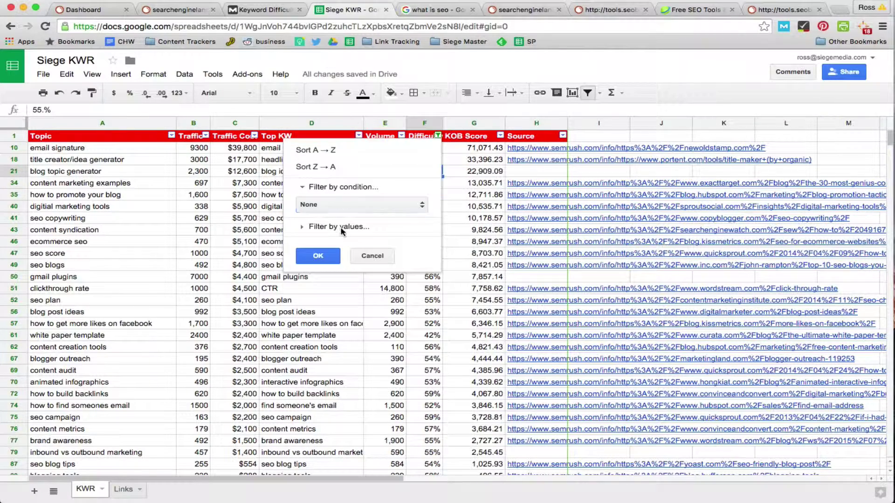
{"action": "left_click", "coordinate": [320, 255]}
Look through the full unfiltered keyword list, examining the topics with their Difficulty, KOB Score and Source columns
{"action": "scroll", "coordinate": [386, 210], "scroll_direction": "down", "scroll_amount": 10}
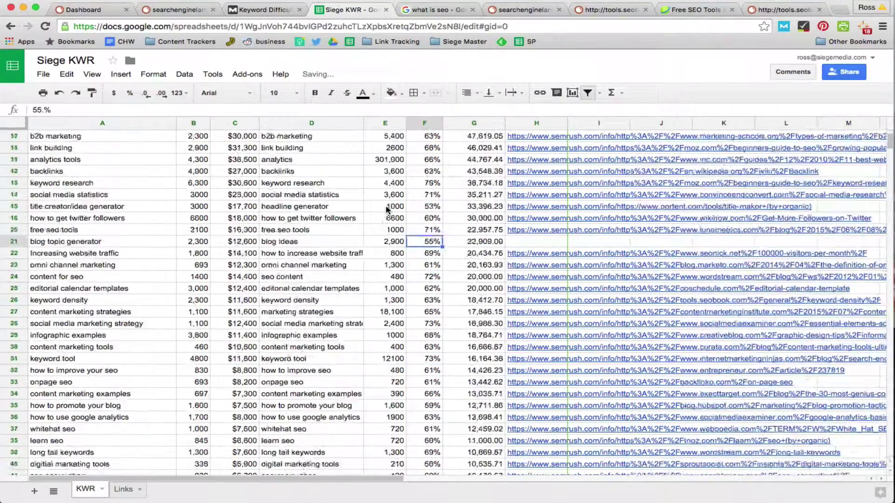
{"action": "scroll", "coordinate": [386, 206], "scroll_direction": "down", "scroll_amount": 10}
{"action": "scroll", "coordinate": [386, 205], "scroll_direction": "up", "scroll_amount": 15}
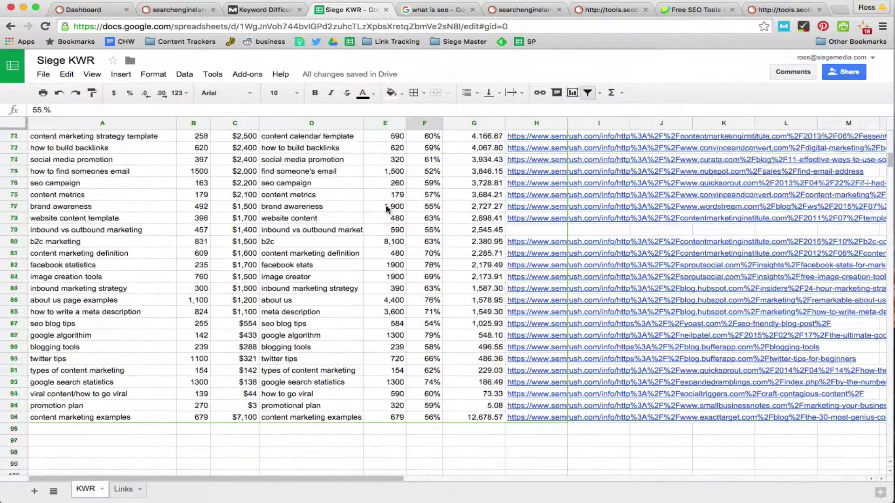
{"action": "scroll", "coordinate": [386, 206], "scroll_direction": "up", "scroll_amount": 5}
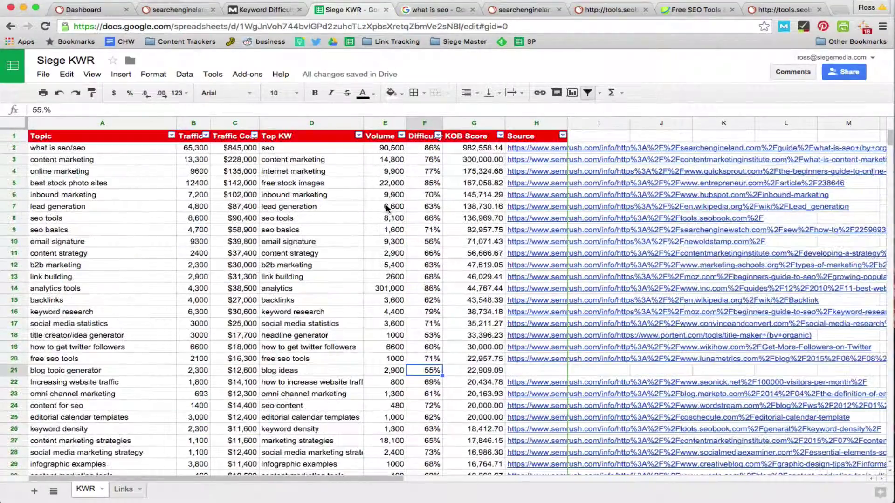
{"action": "left_click", "coordinate": [432, 323]}
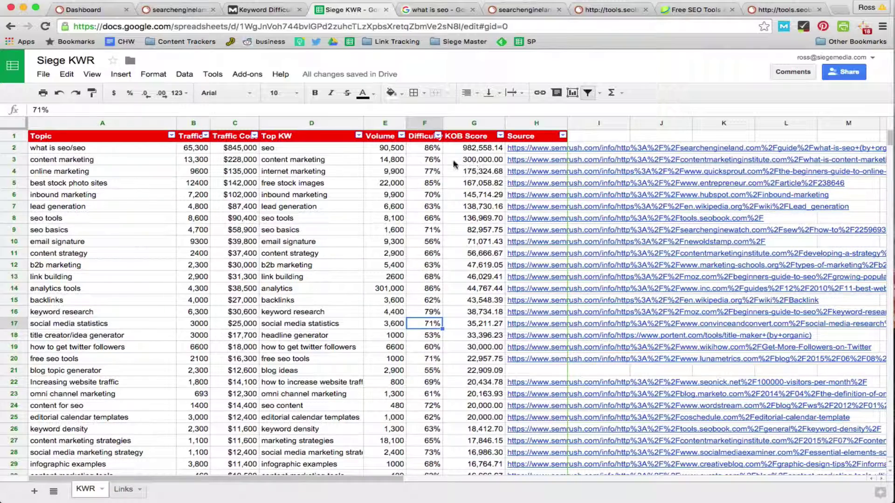
{"action": "scroll", "coordinate": [544, 205], "scroll_direction": "down", "scroll_amount": 15}
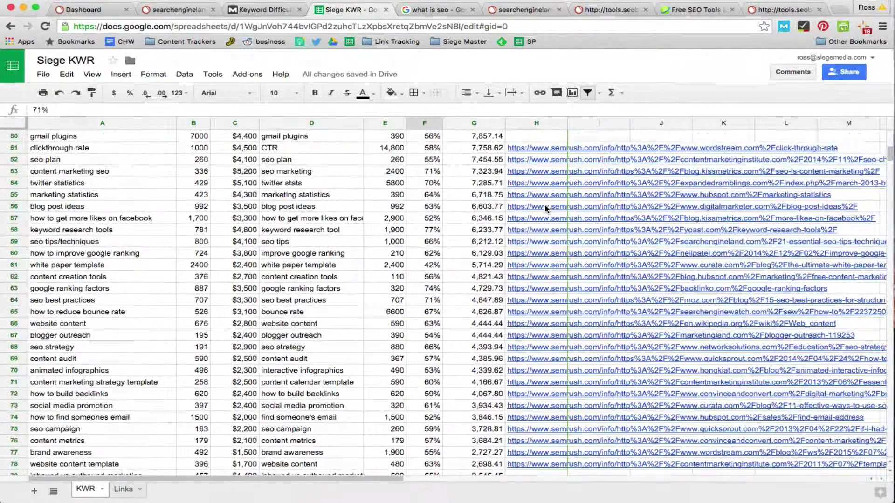
{"action": "scroll", "coordinate": [544, 205], "scroll_direction": "up", "scroll_amount": 15}
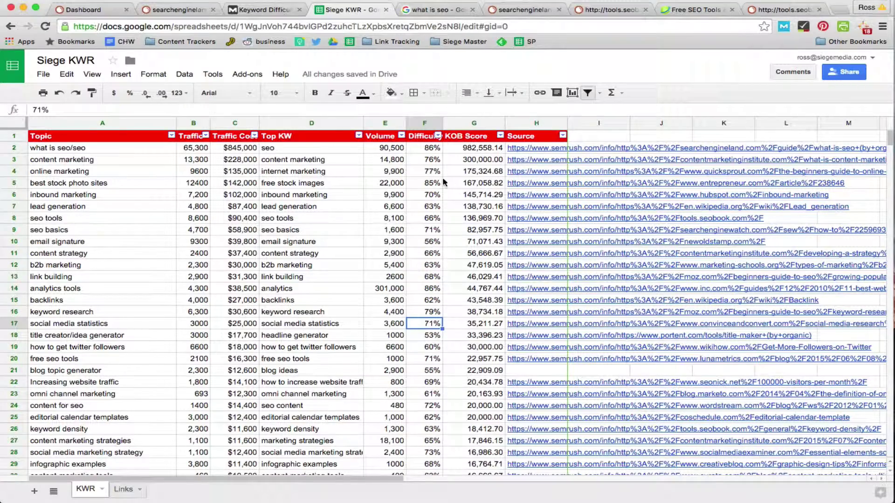
{"action": "scroll", "coordinate": [463, 178], "scroll_direction": "down", "scroll_amount": 5}
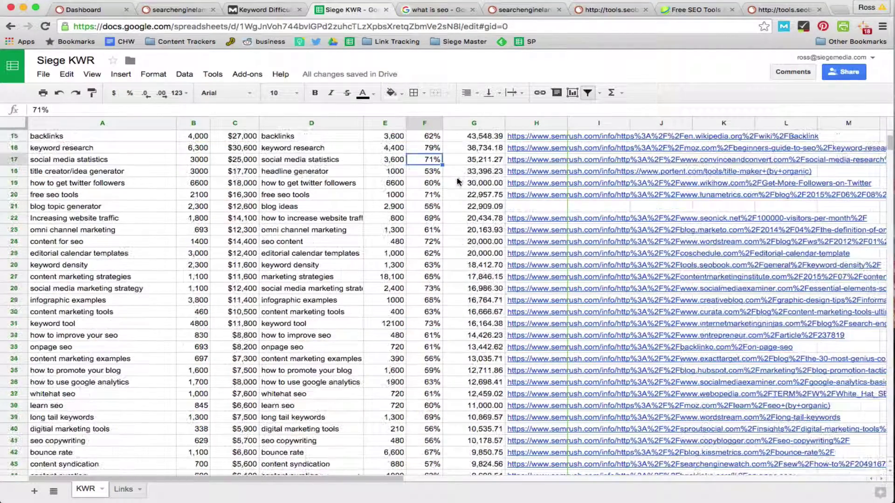
{"action": "scroll", "coordinate": [463, 178], "scroll_direction": "up", "scroll_amount": 5}
{"action": "scroll", "coordinate": [462, 178], "scroll_direction": "right", "scroll_amount": 3}
{"action": "scroll", "coordinate": [371, 173], "scroll_direction": "left", "scroll_amount": 3}
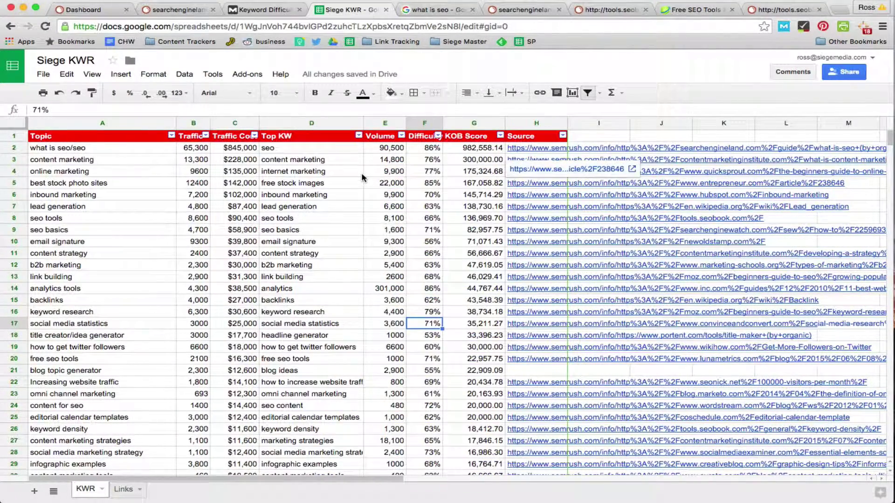